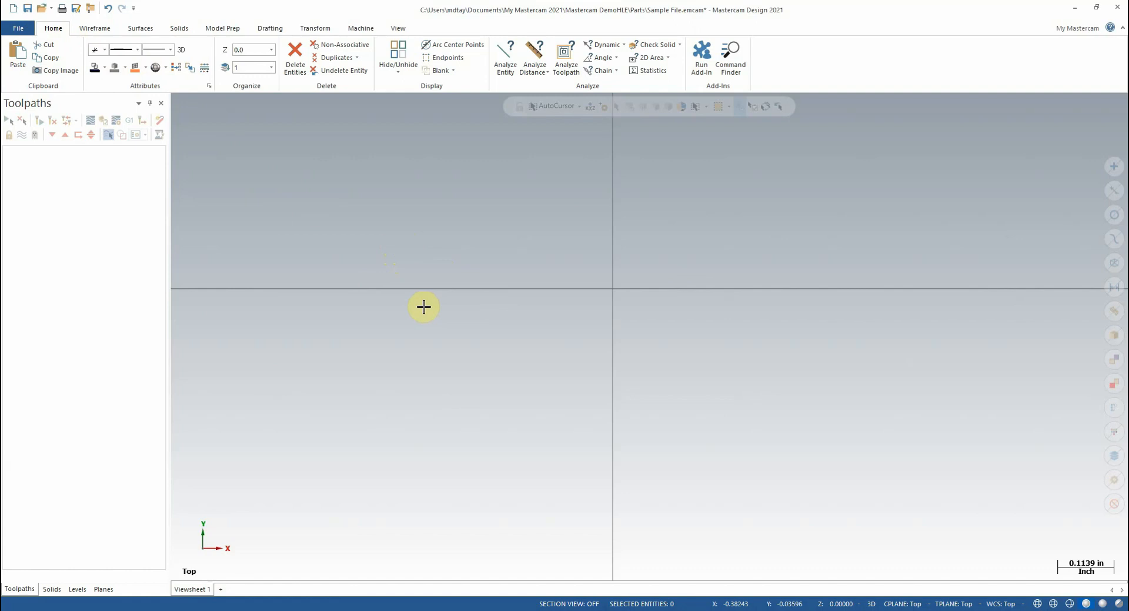
Step: Create a wireframe point at X 5.5, Y 2.2 by entering its exact coordinates
left_click(95, 29)
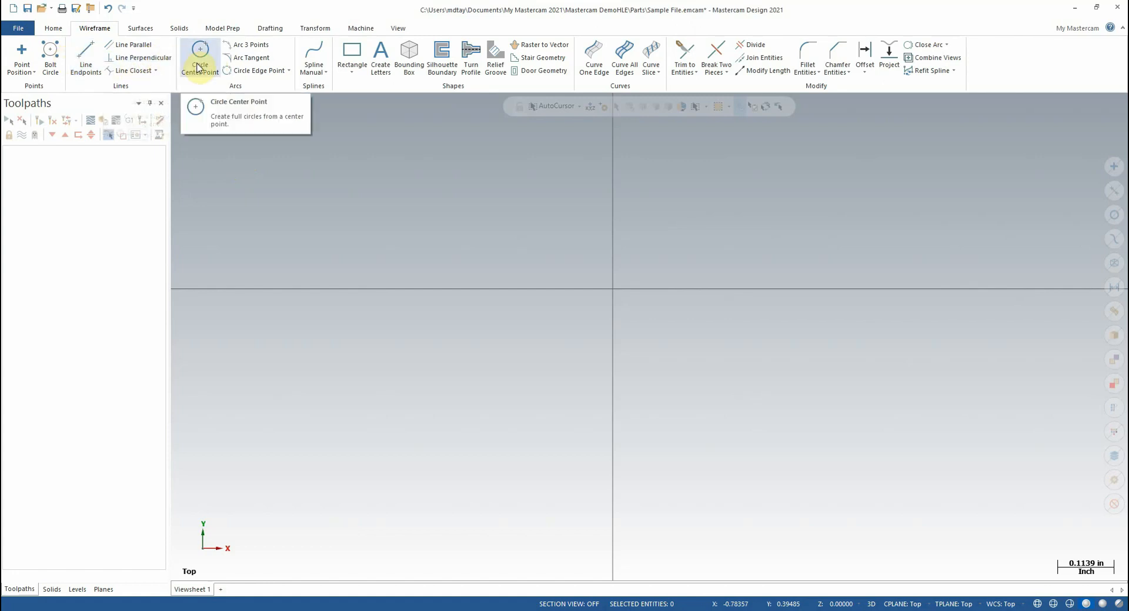
left_click(23, 50)
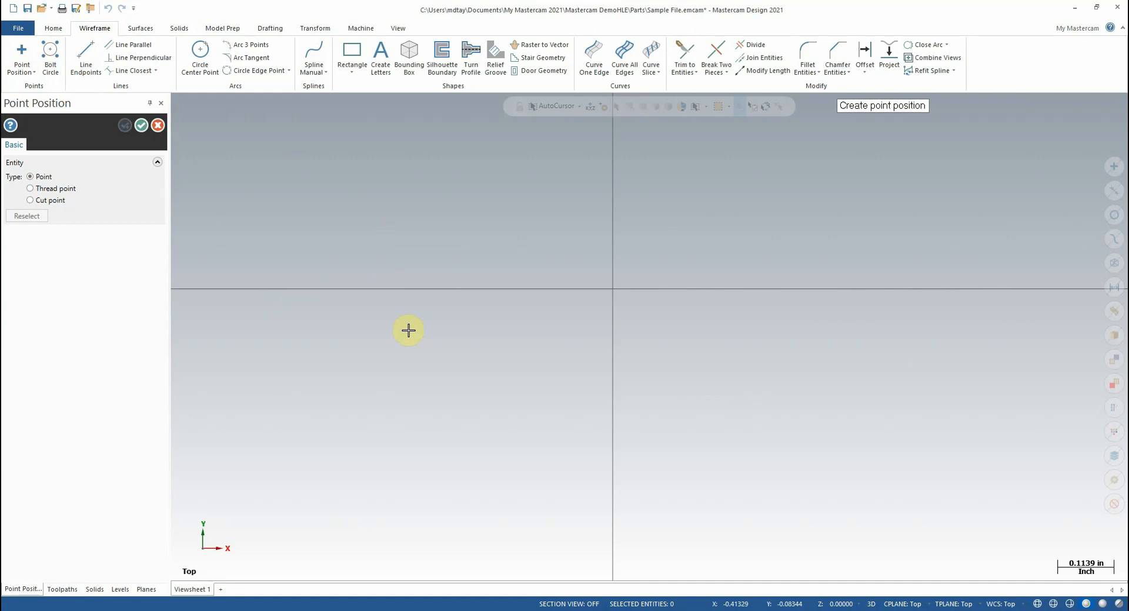
type("5.5")
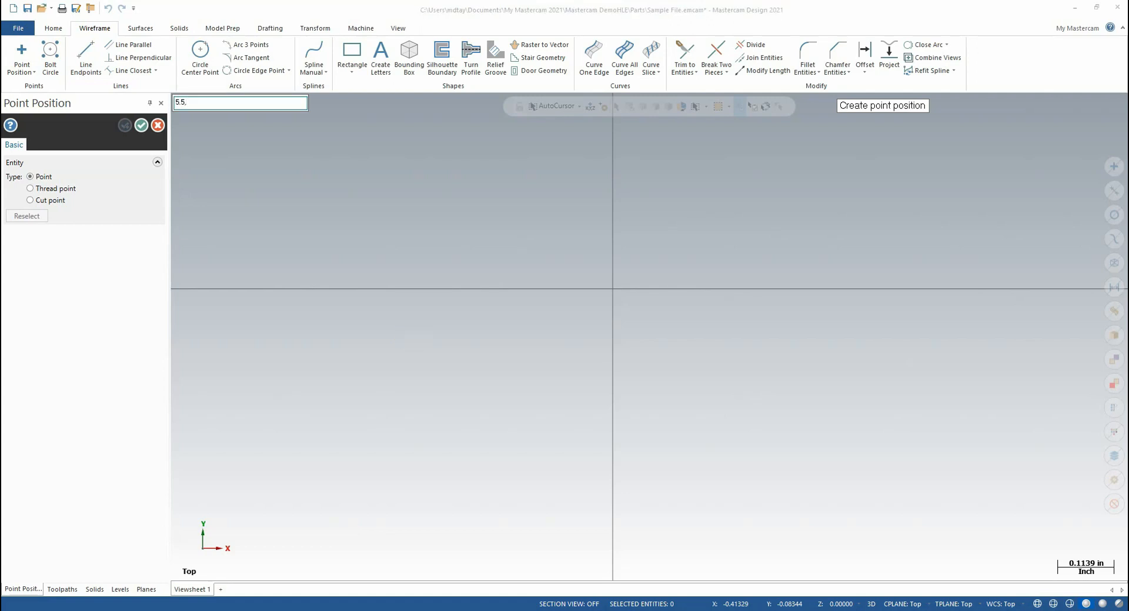
type(",2.2")
key("Return")
scroll(434, 529, "down", 10)
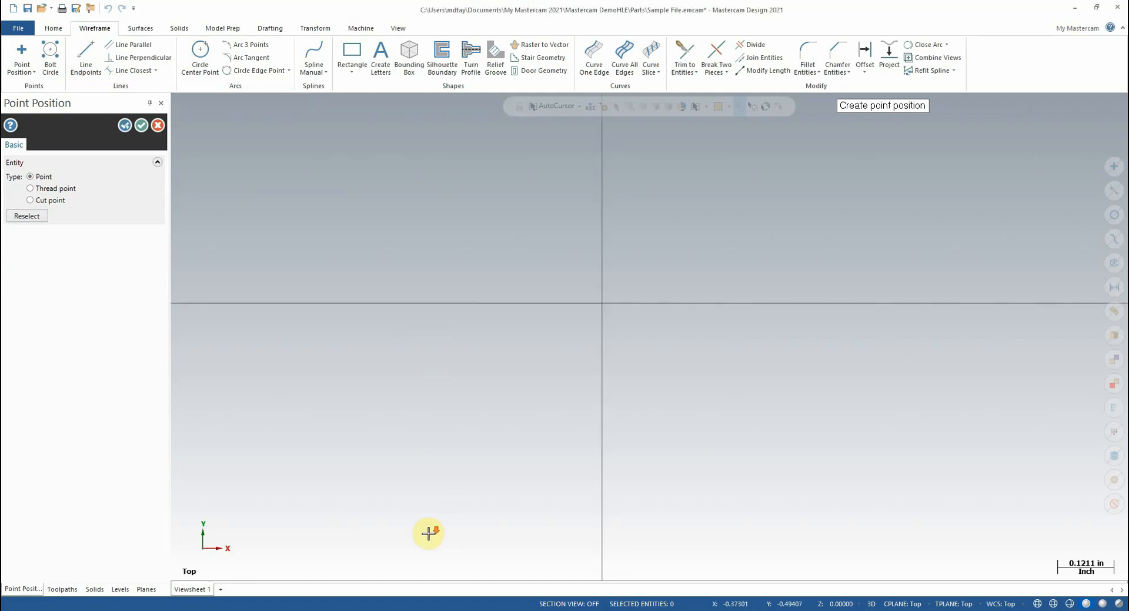
scroll(644, 283, "down", 3)
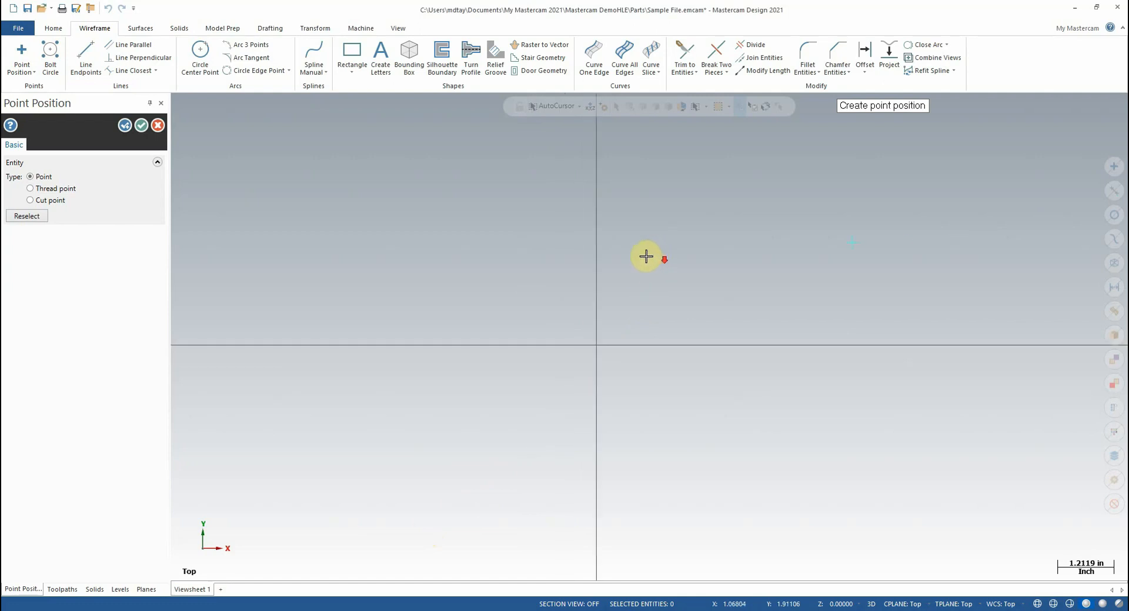
scroll(398, 457, "down", 3)
scroll(648, 357, "up", 2)
scroll(590, 353, "up", 3)
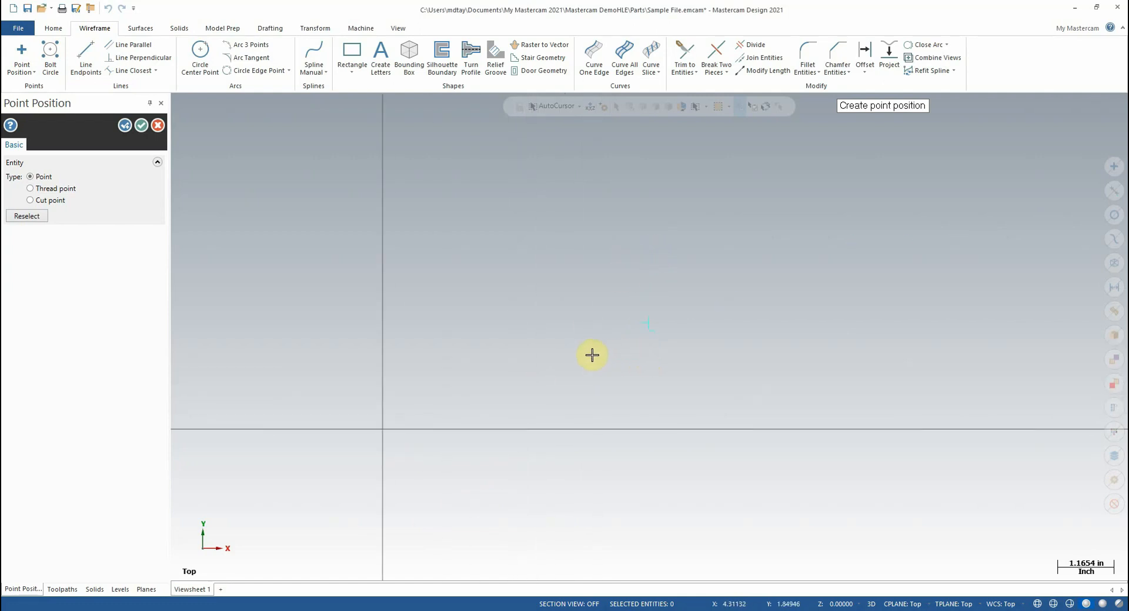
left_click(141, 125)
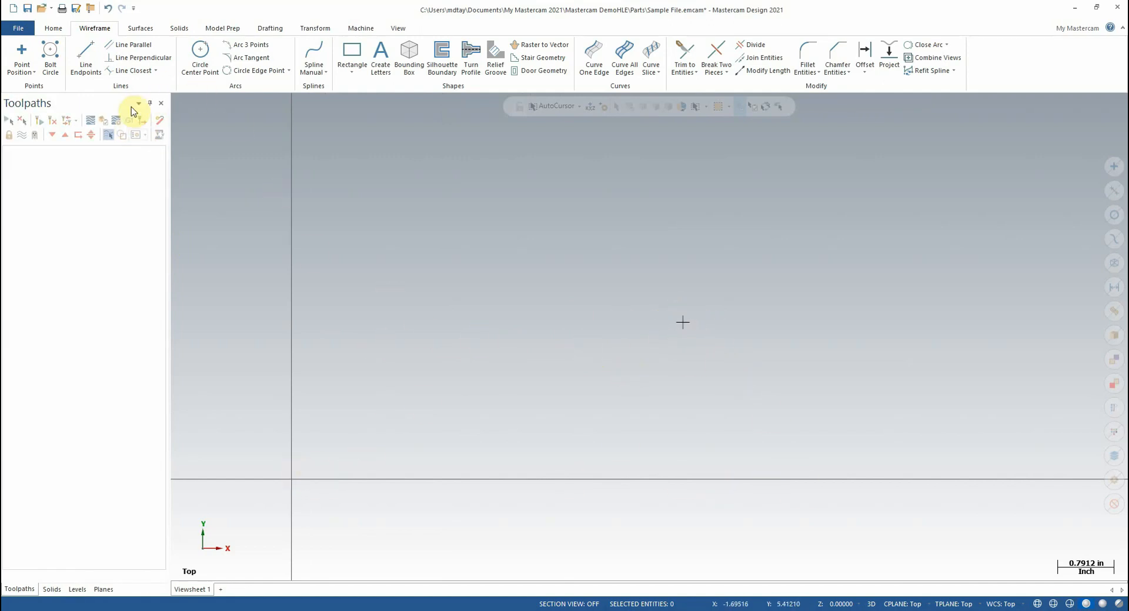
Step: Create further points at coordinates 5,2 and 6,1 within one Point Position command
left_click(22, 56)
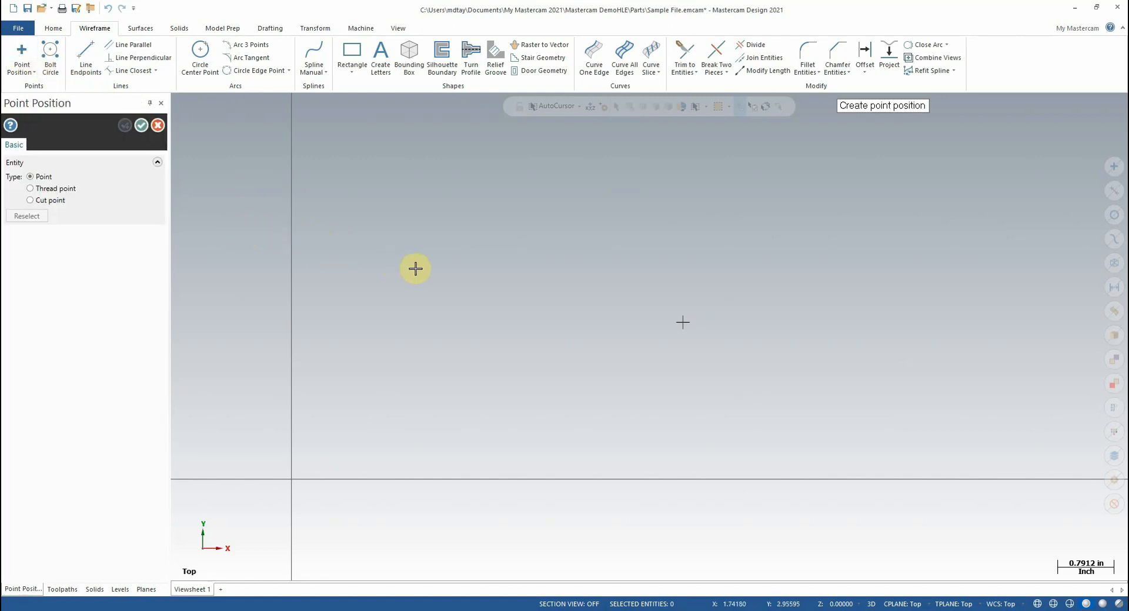
type("5,2")
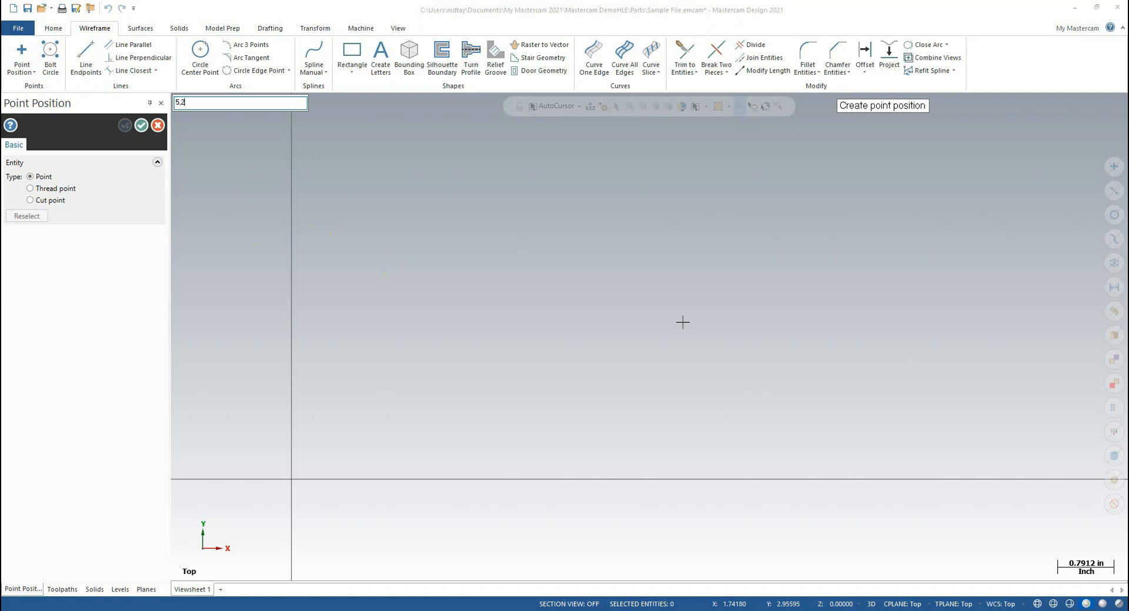
key("Return")
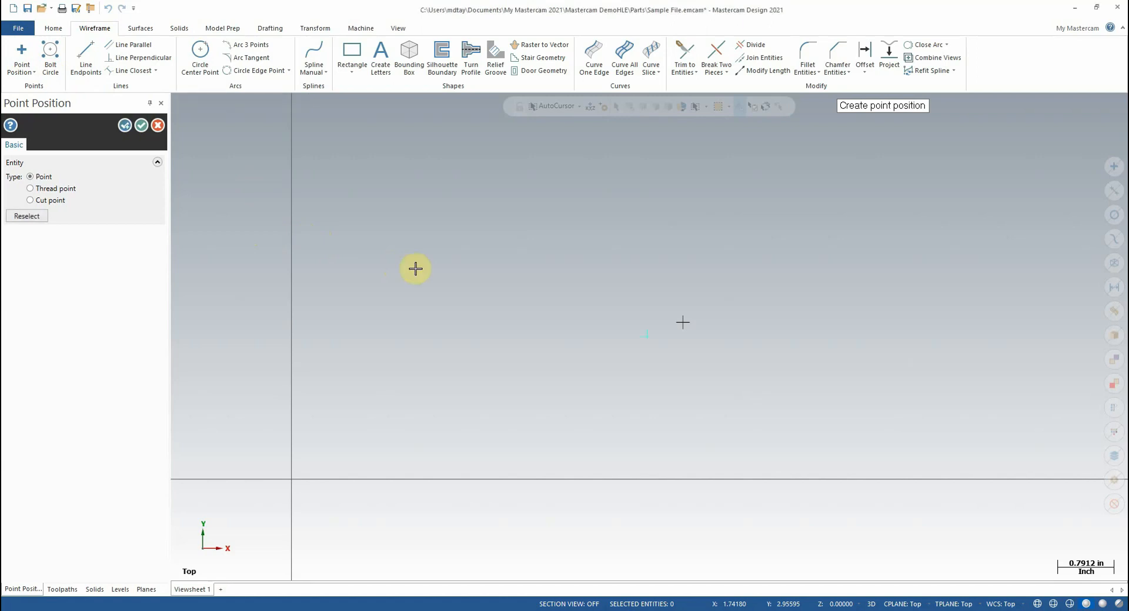
type("6")
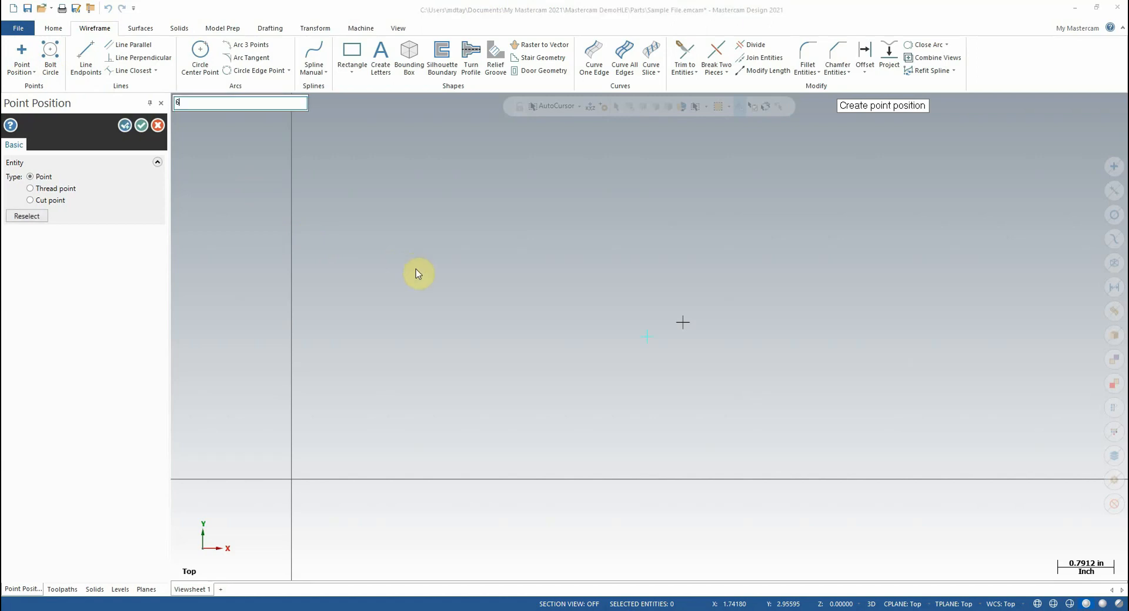
type(",1")
key("Return")
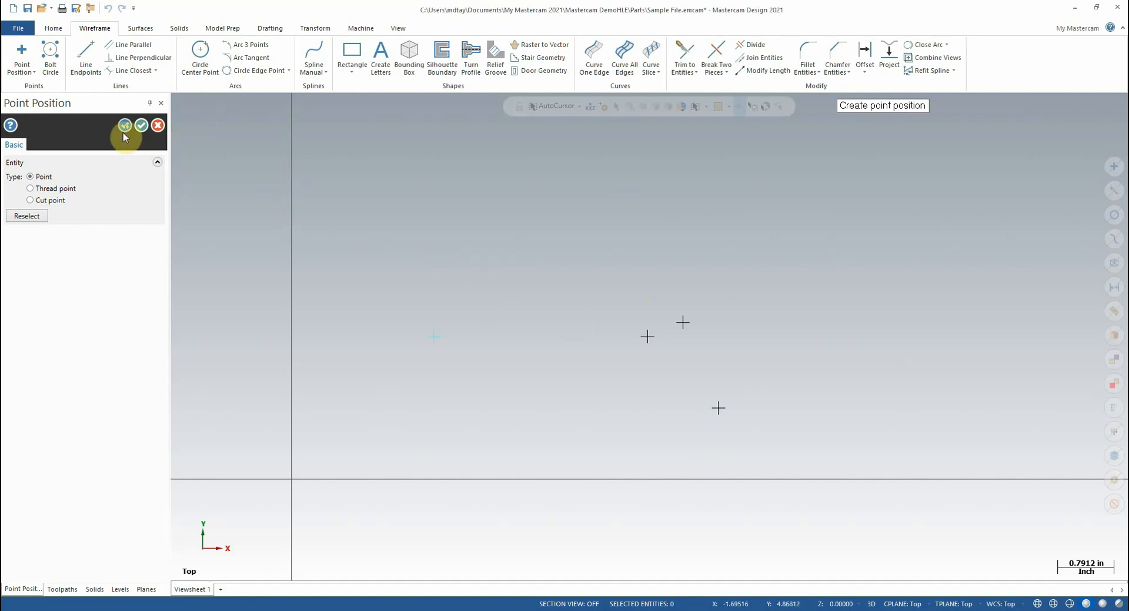
left_click(140, 125)
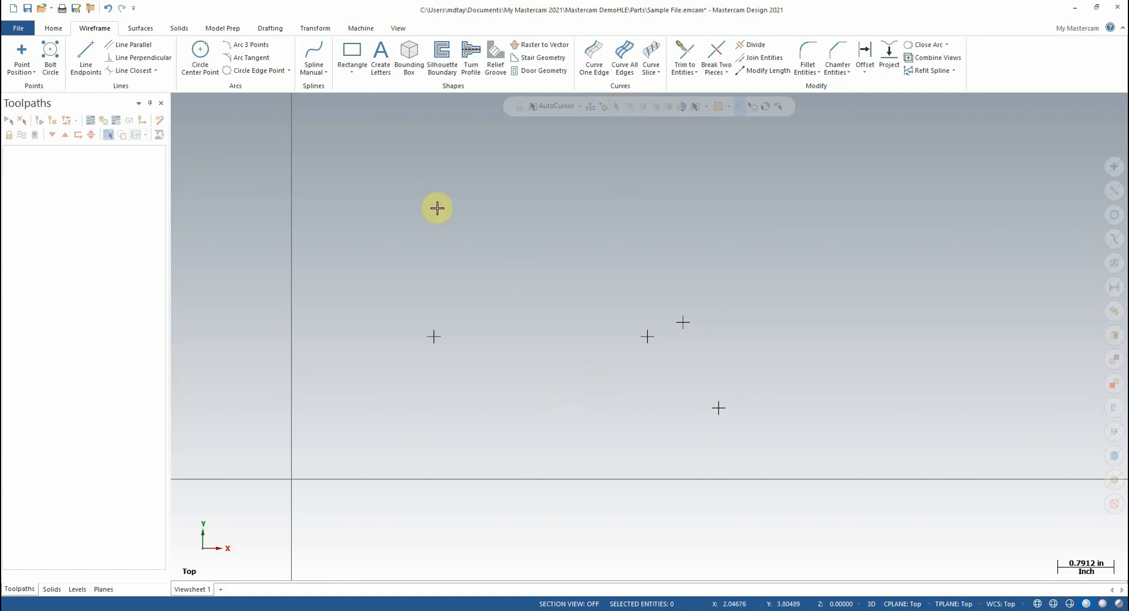
Step: Create a point at X 5 with its Y coordinate entered as the expression 12.375-.223-1.764
left_click(22, 52)
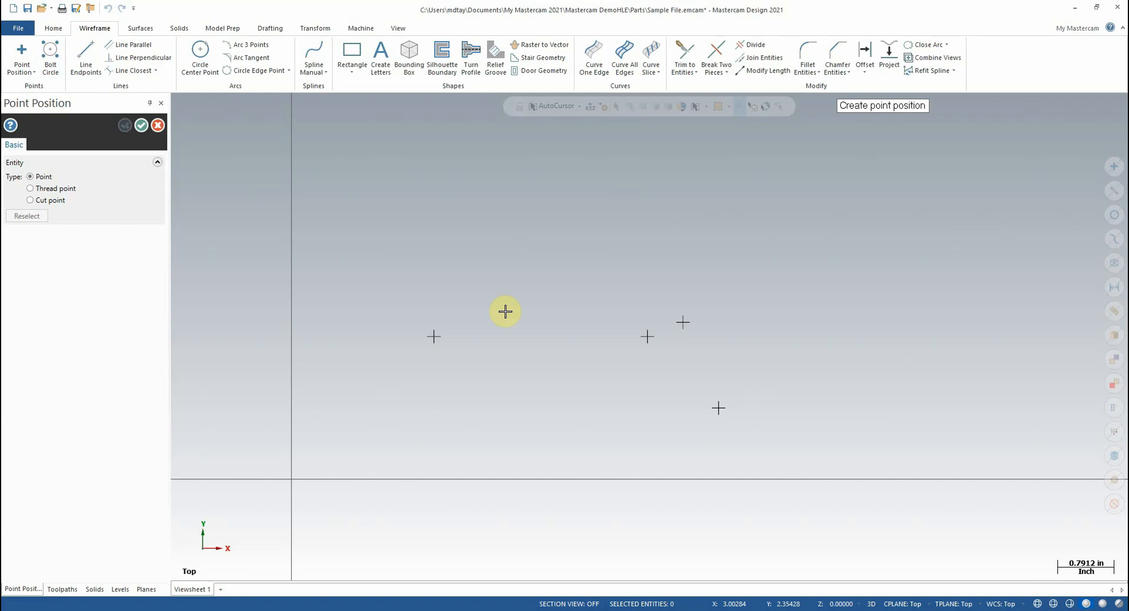
type("5,")
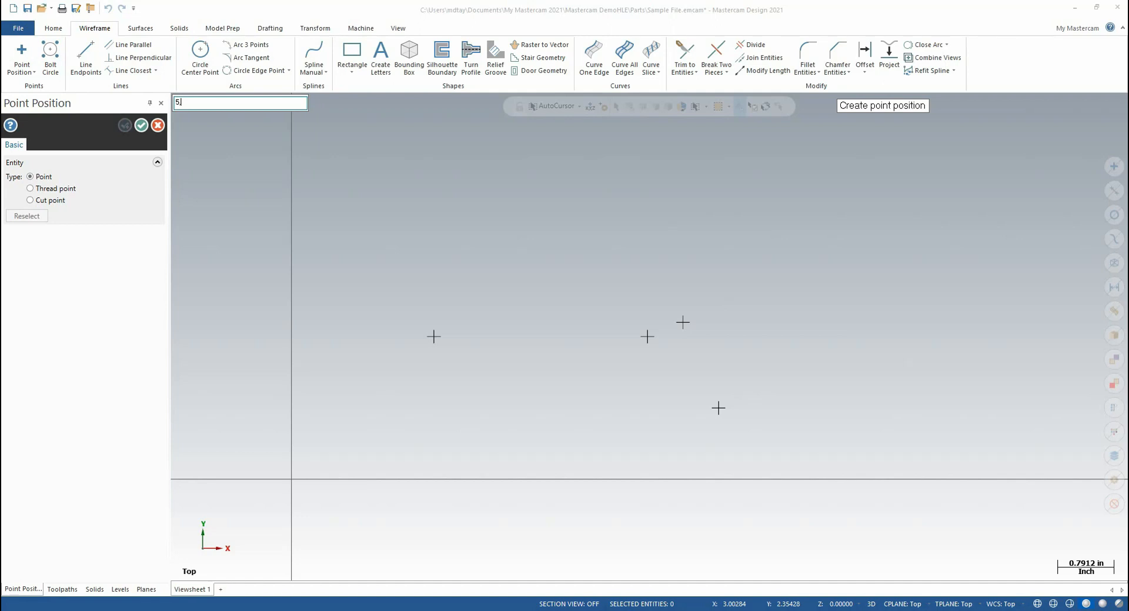
type(",12.375-.223-1.764")
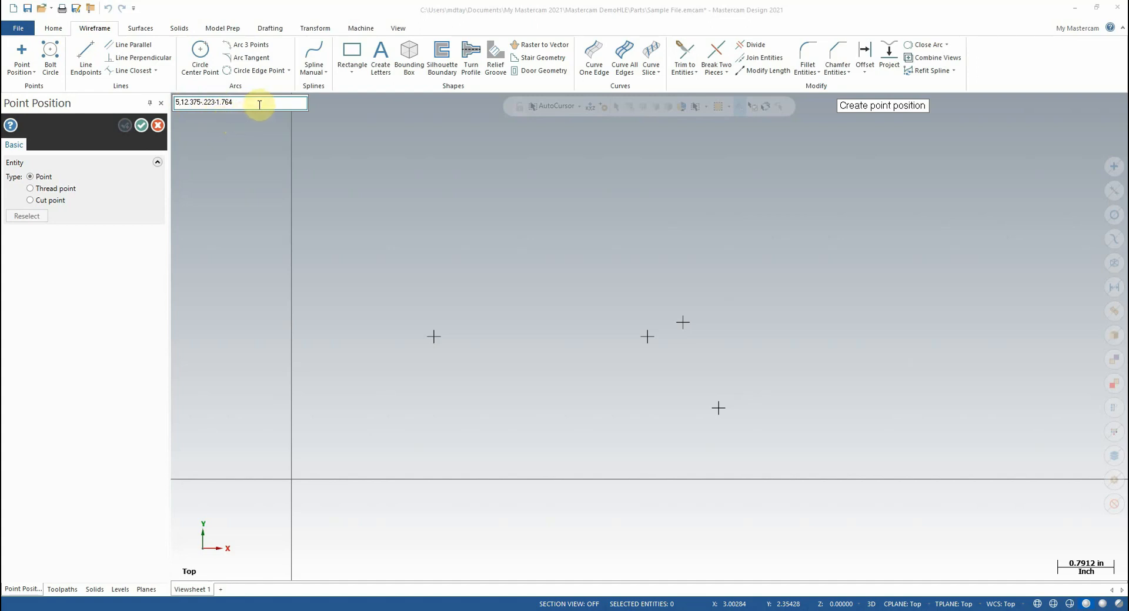
key("Return")
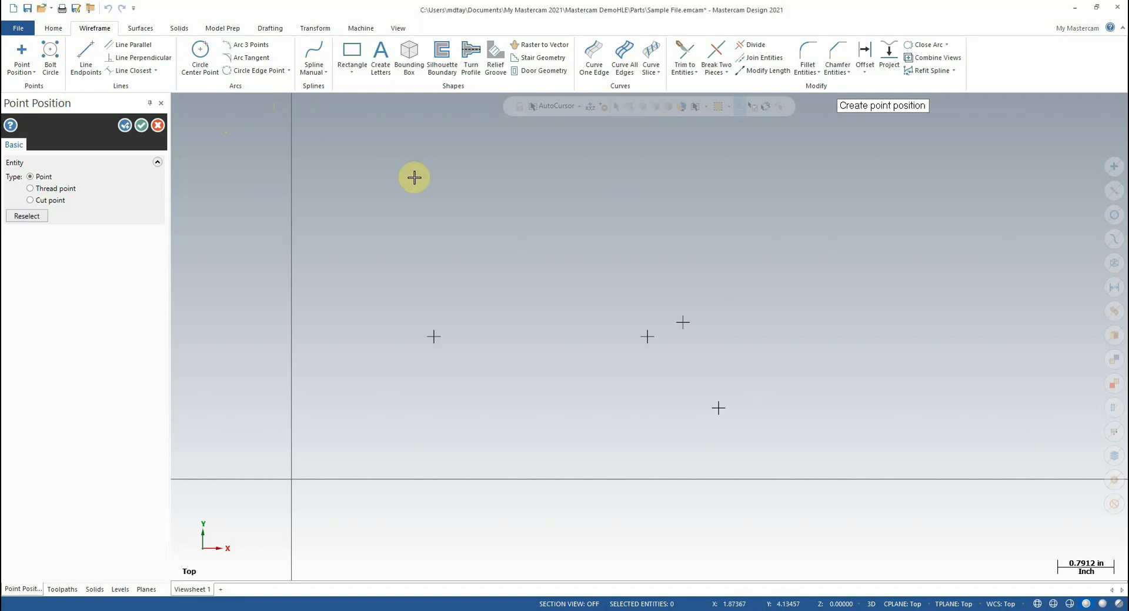
scroll(527, 285, "down", 8)
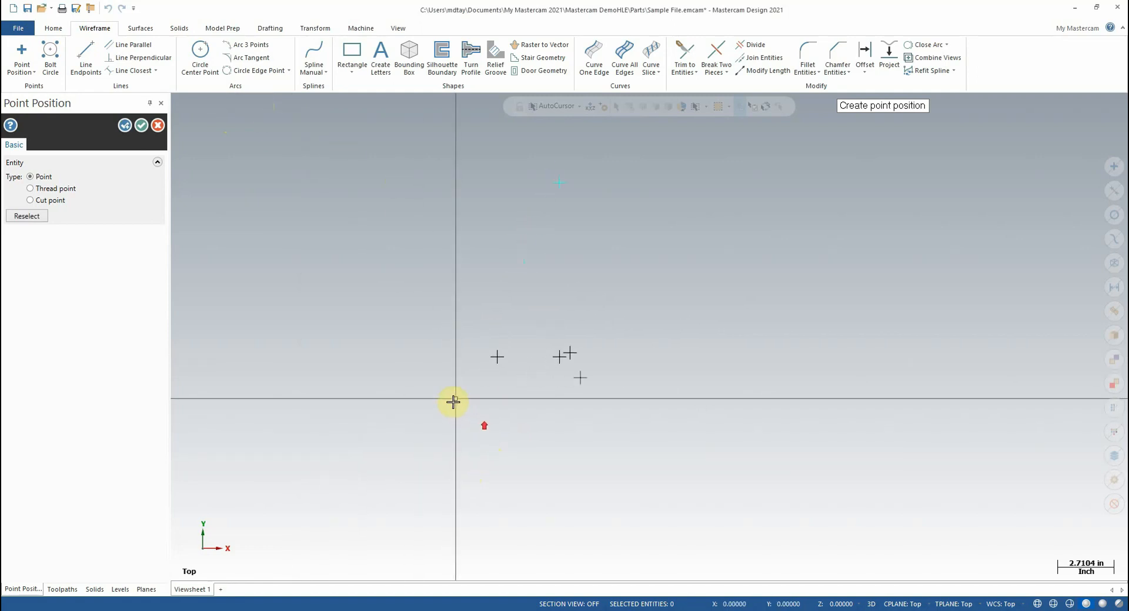
scroll(499, 191, "up", 4)
scroll(532, 237, "up", 1)
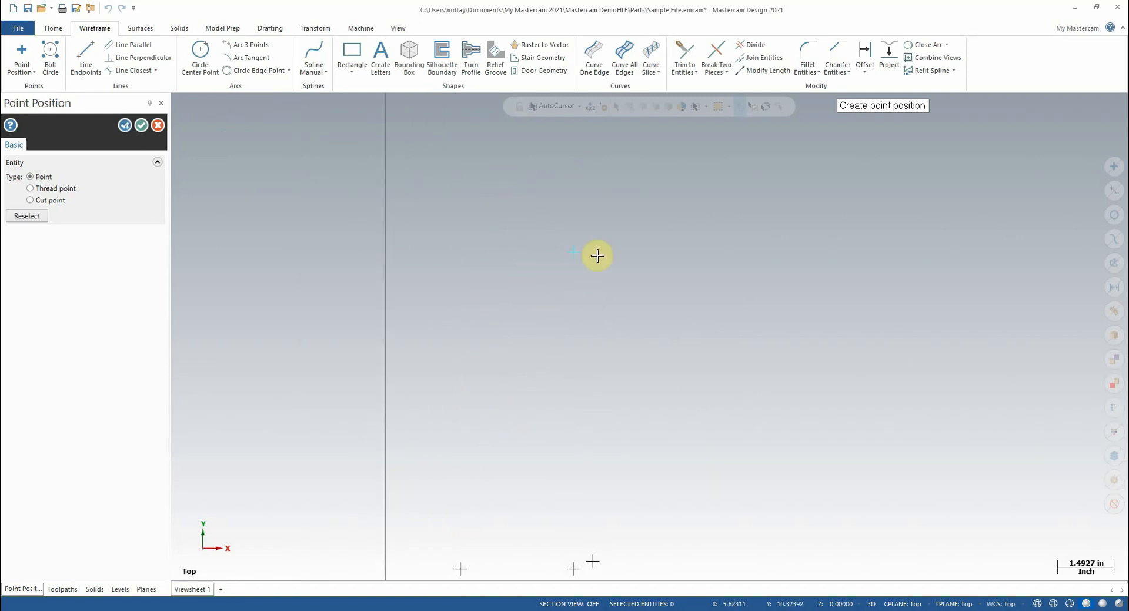
left_click(575, 253)
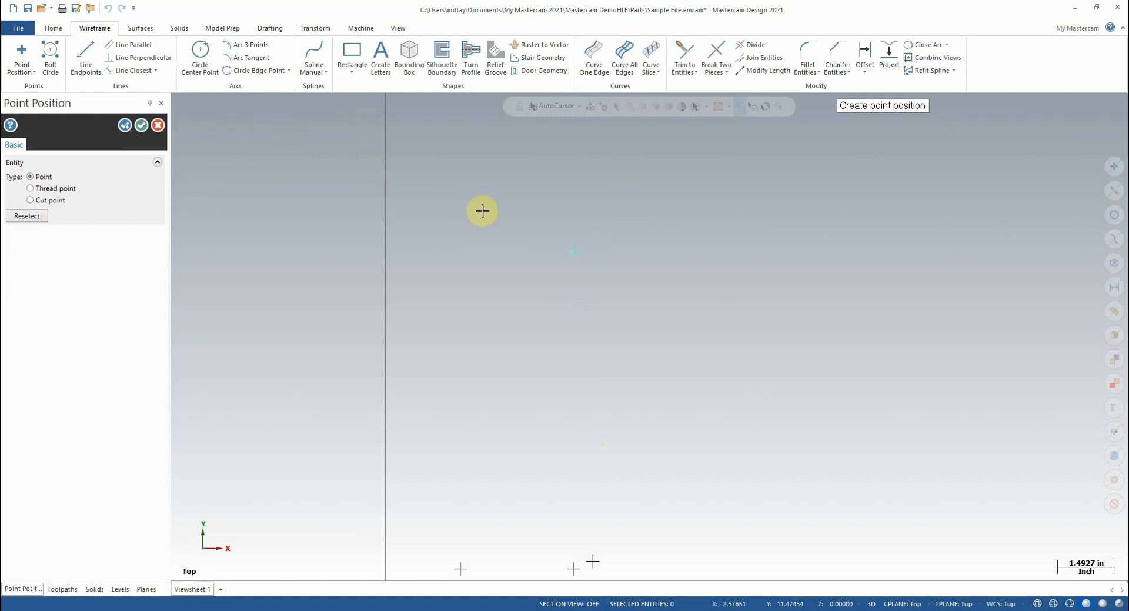
scroll(517, 209, "down", 2)
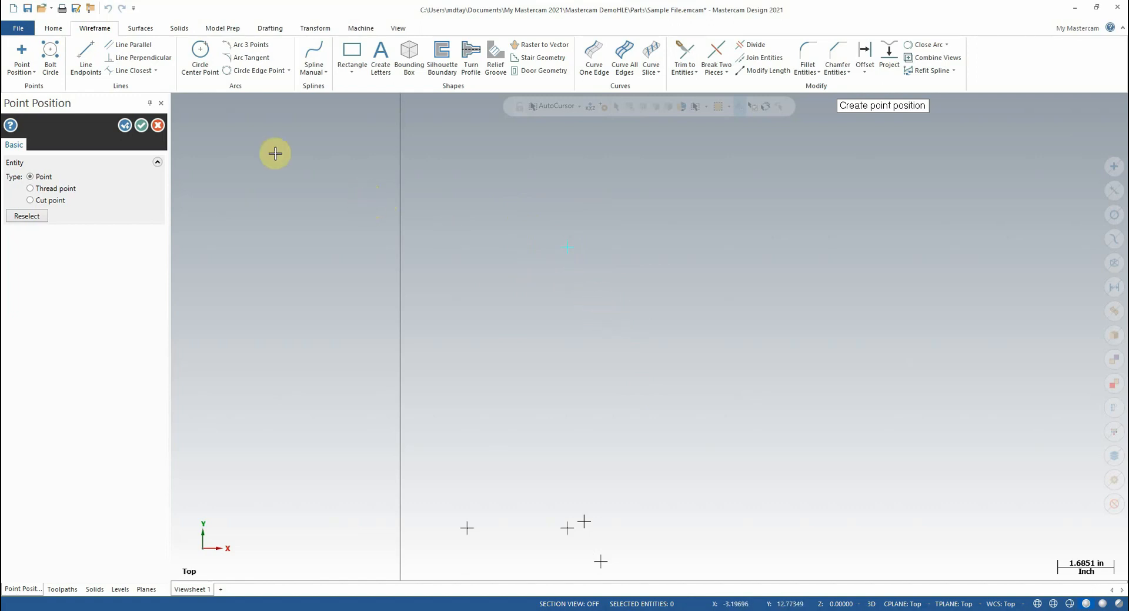
left_click(139, 129)
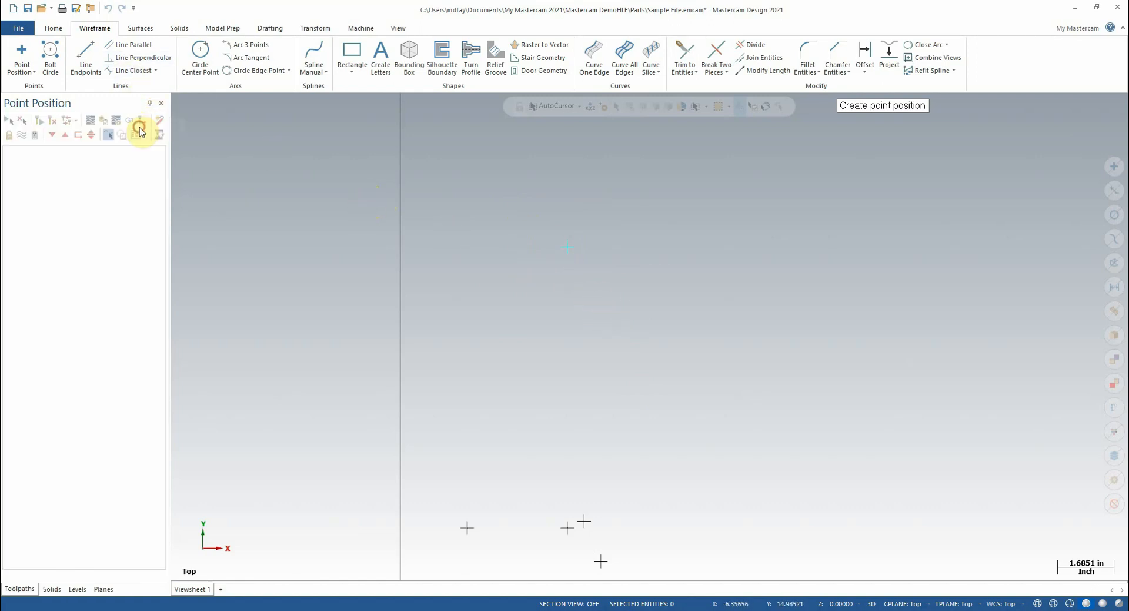
Step: Select all the coordinate-entered points together and delete them
scroll(602, 244, "down", 2)
left_click_drag(342, 179, 474, 512)
scroll(557, 396, "down", 2)
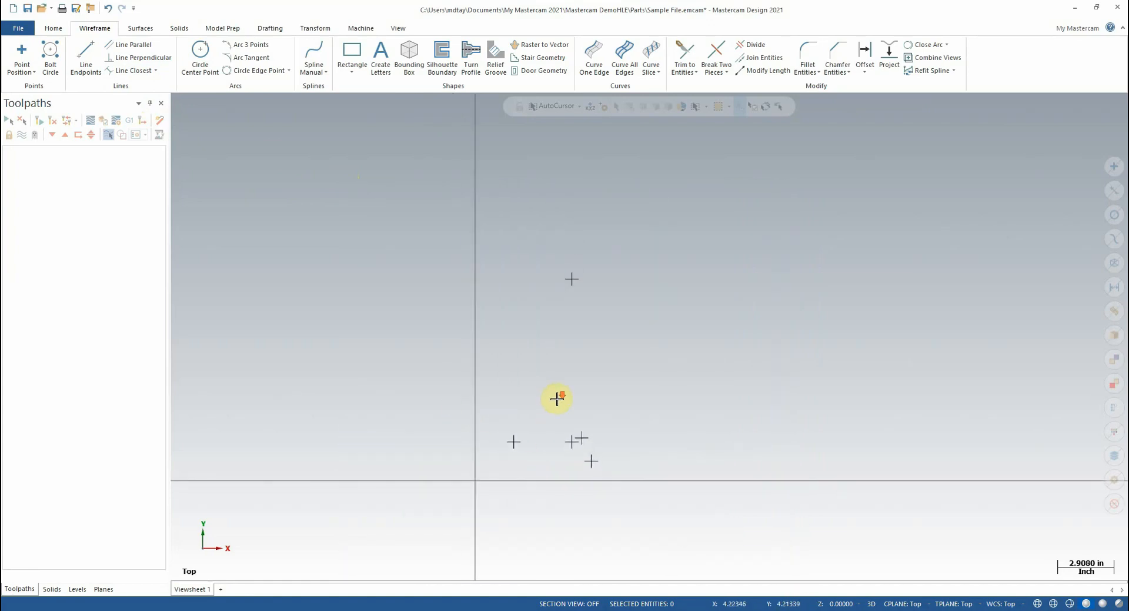
scroll(560, 402, "up", 2)
left_click_drag(408, 229, 737, 553)
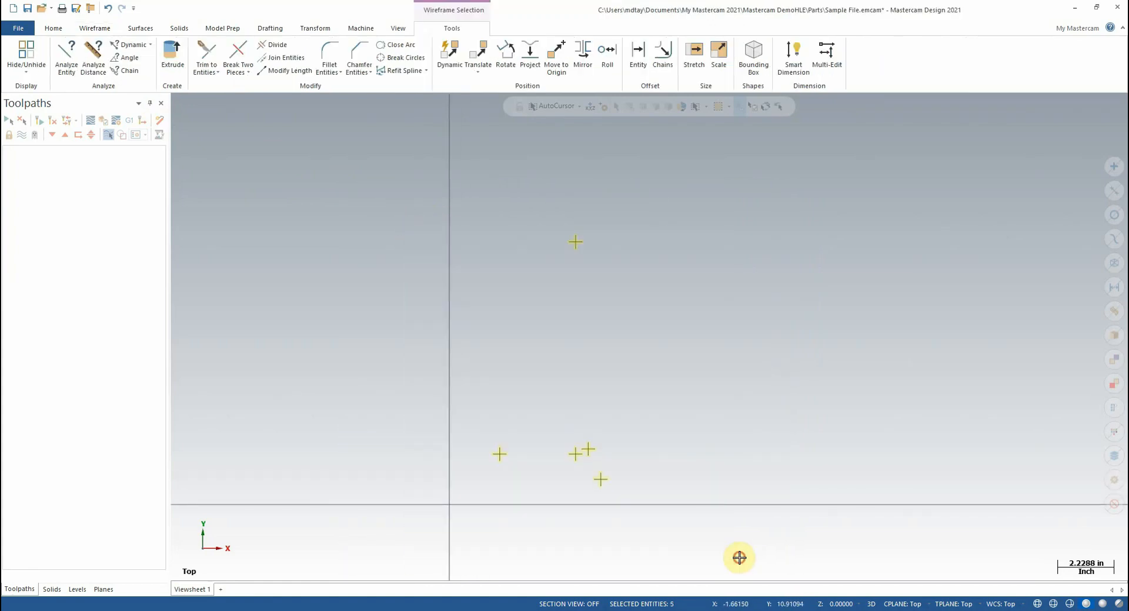
key("Delete")
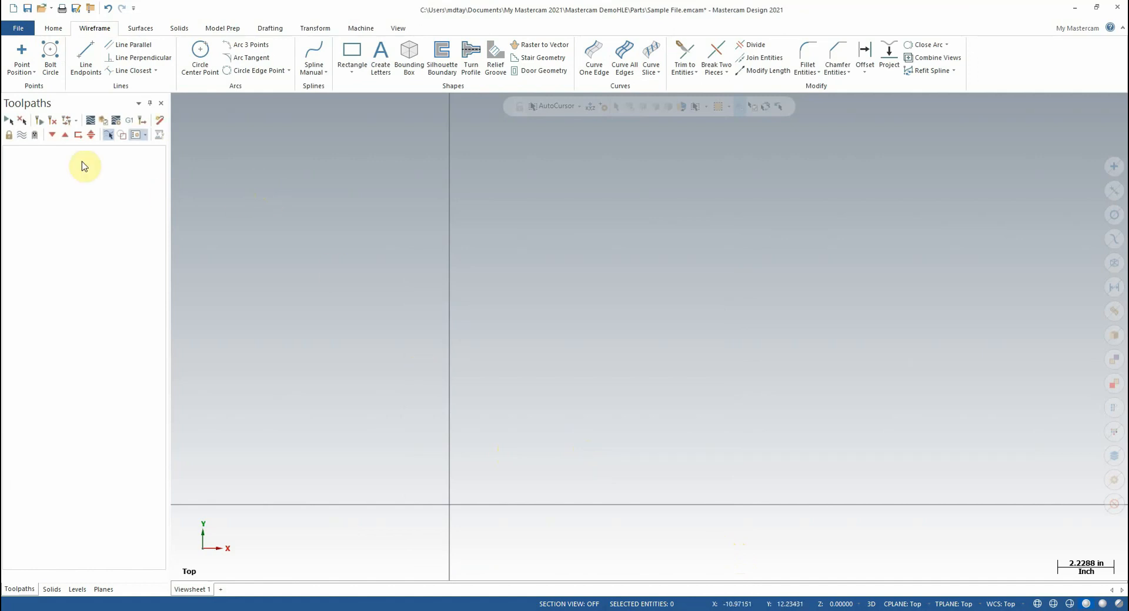
Step: Place eight points freehand, seven in a rough ring around a central one at about X 4.6, Y 2.2
left_click(22, 49)
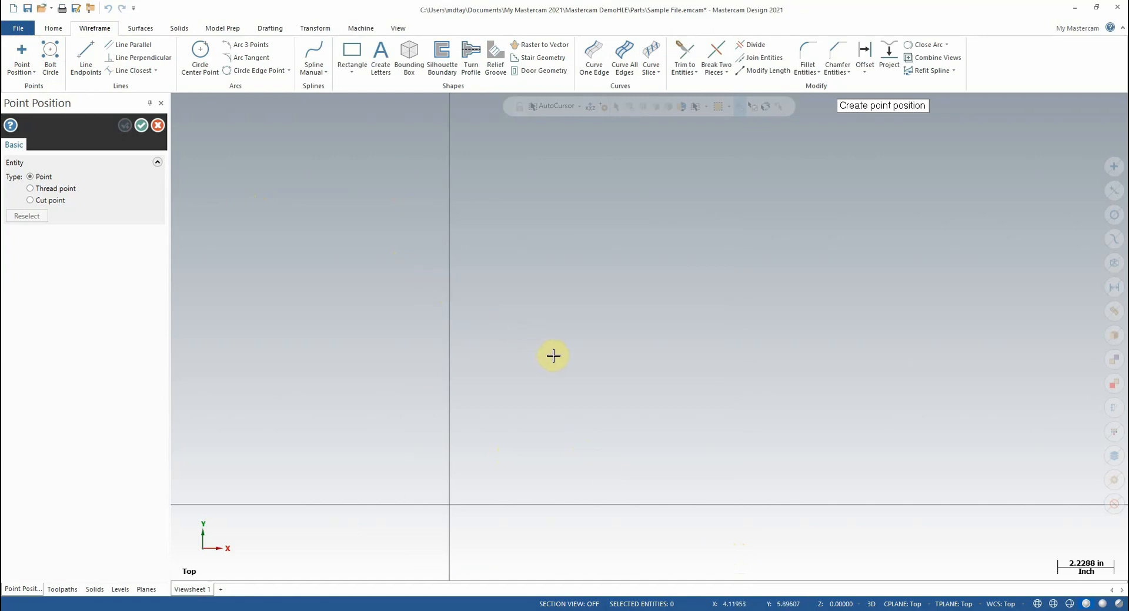
left_click(516, 314)
left_click(547, 322)
left_click(545, 368)
left_click(507, 383)
left_click(491, 470)
left_click(623, 470)
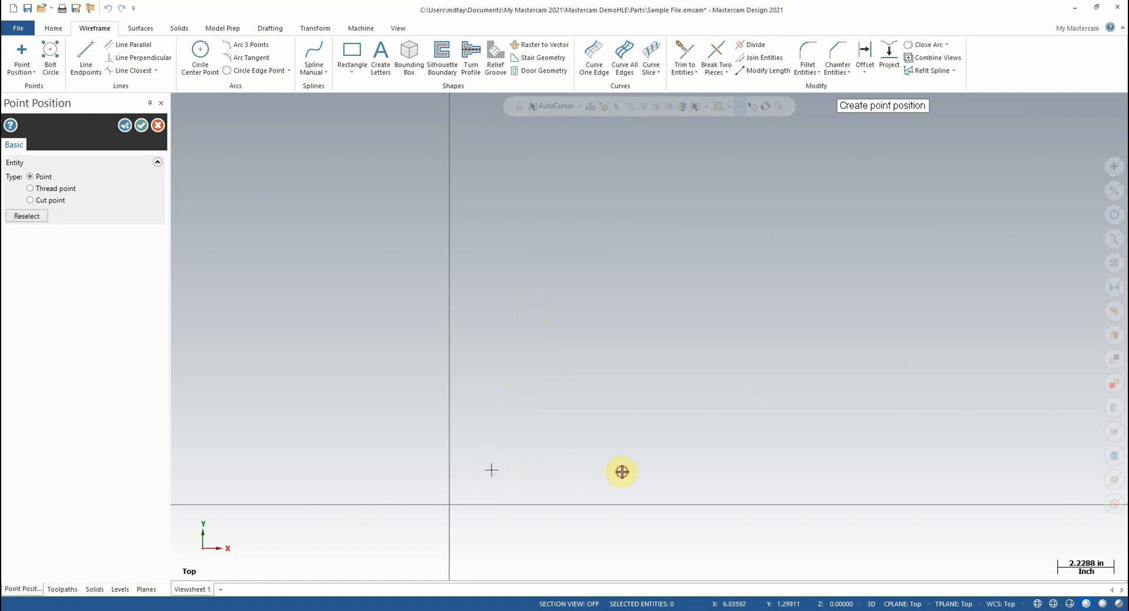
left_click(560, 361)
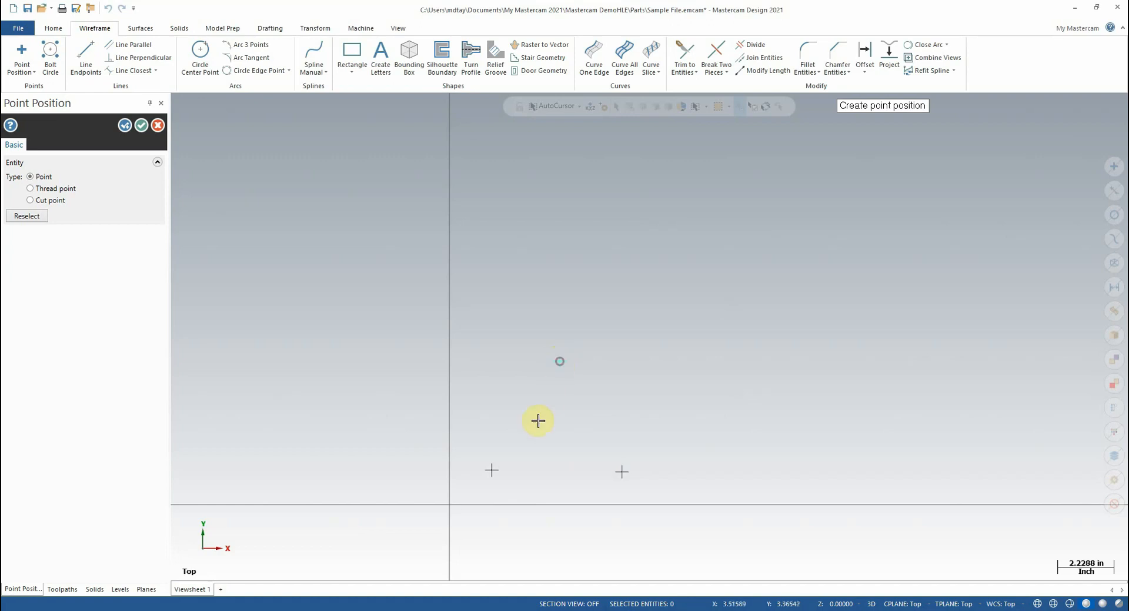
left_click(493, 381)
left_click(628, 383)
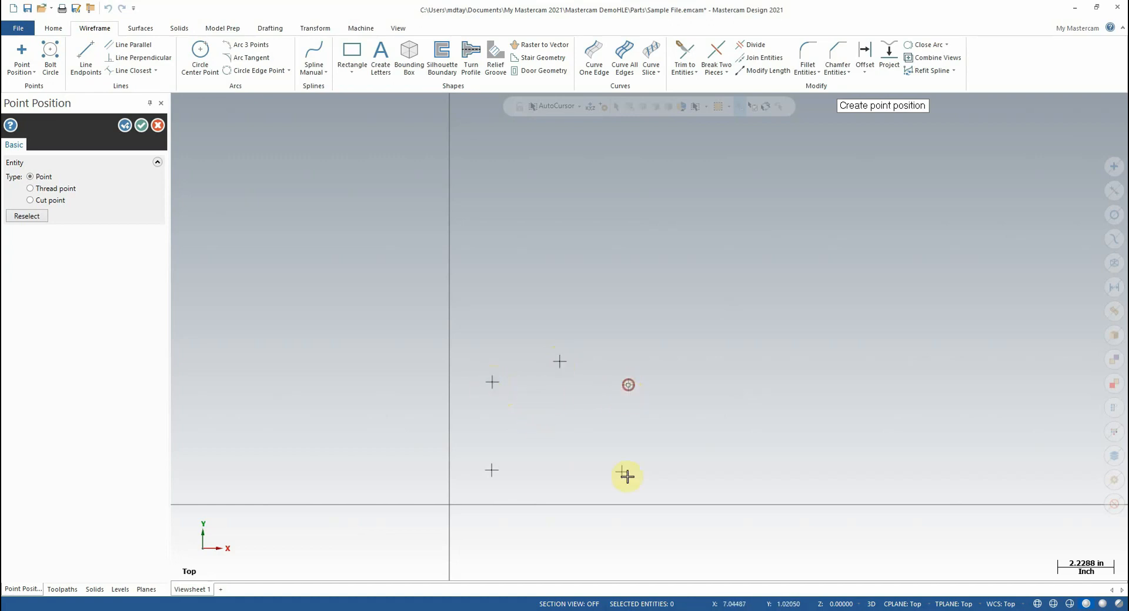
left_click(599, 533)
left_click(508, 532)
left_click(565, 449)
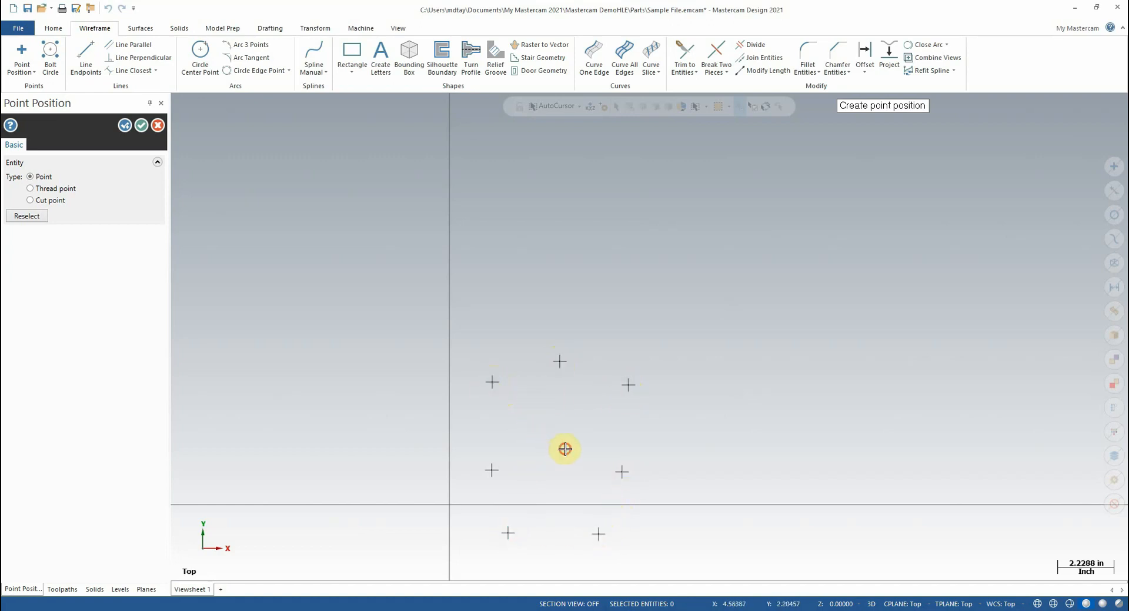
Step: Add a point snapped exactly to the origin and finish the Point Position command
scroll(523, 498, "up", 3)
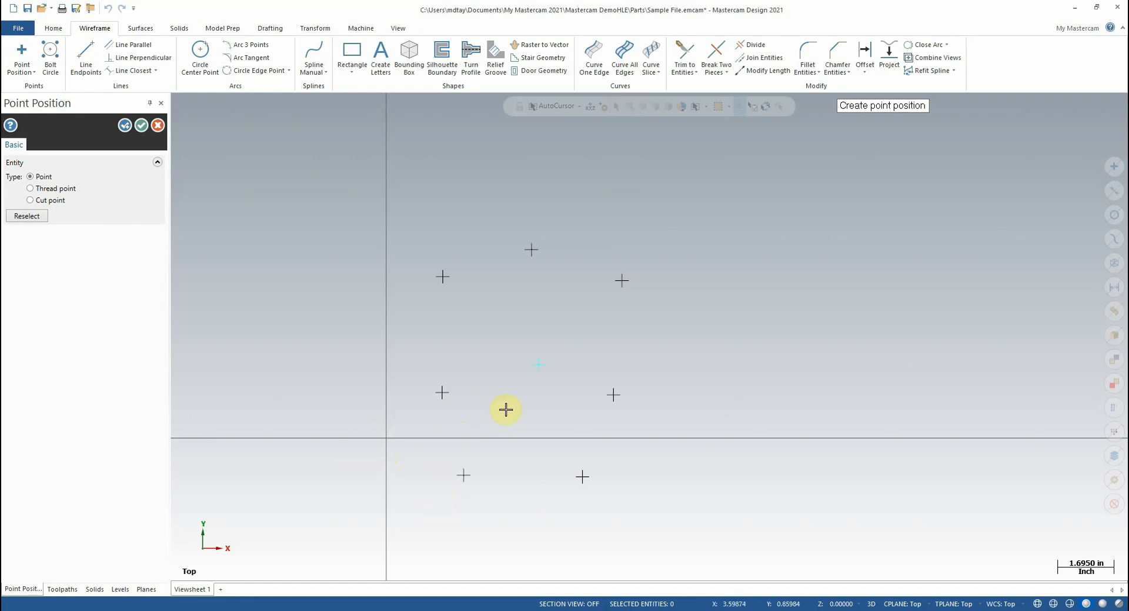
scroll(750, 235, "down", 2)
scroll(389, 424, "up", 3)
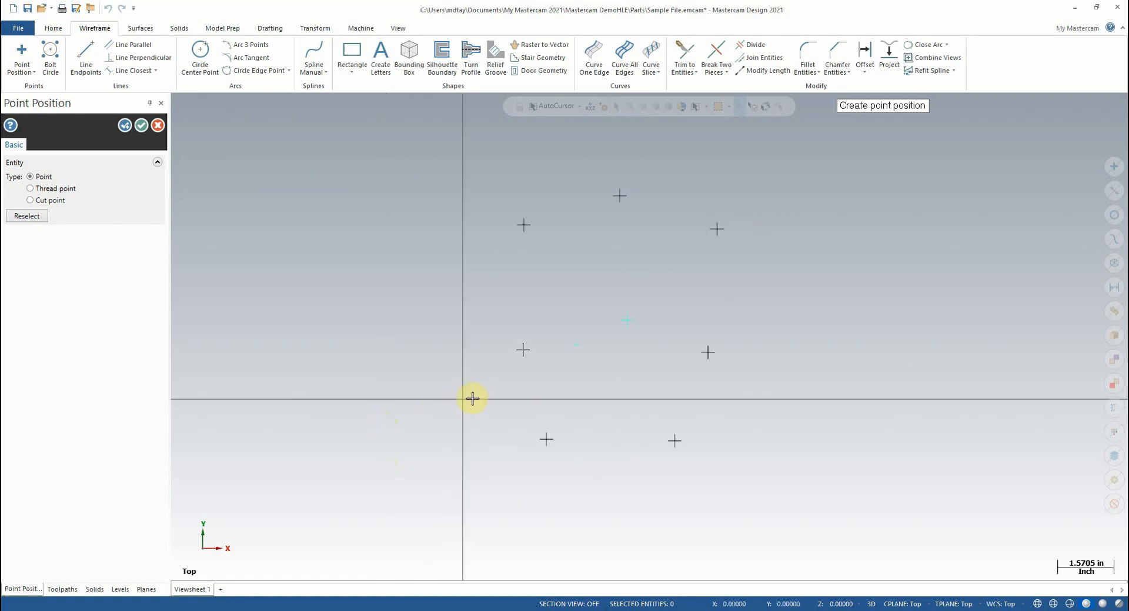
left_click(463, 398)
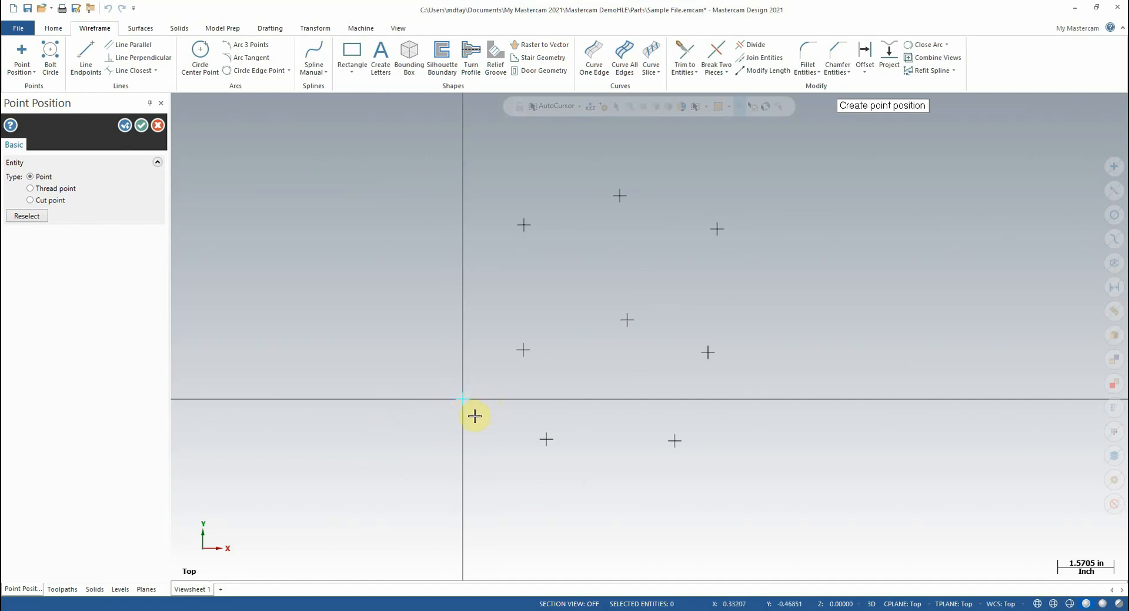
left_click(141, 124)
Step: Select the freehand points together with the origin point and delete them all
left_click_drag(342, 175, 773, 503)
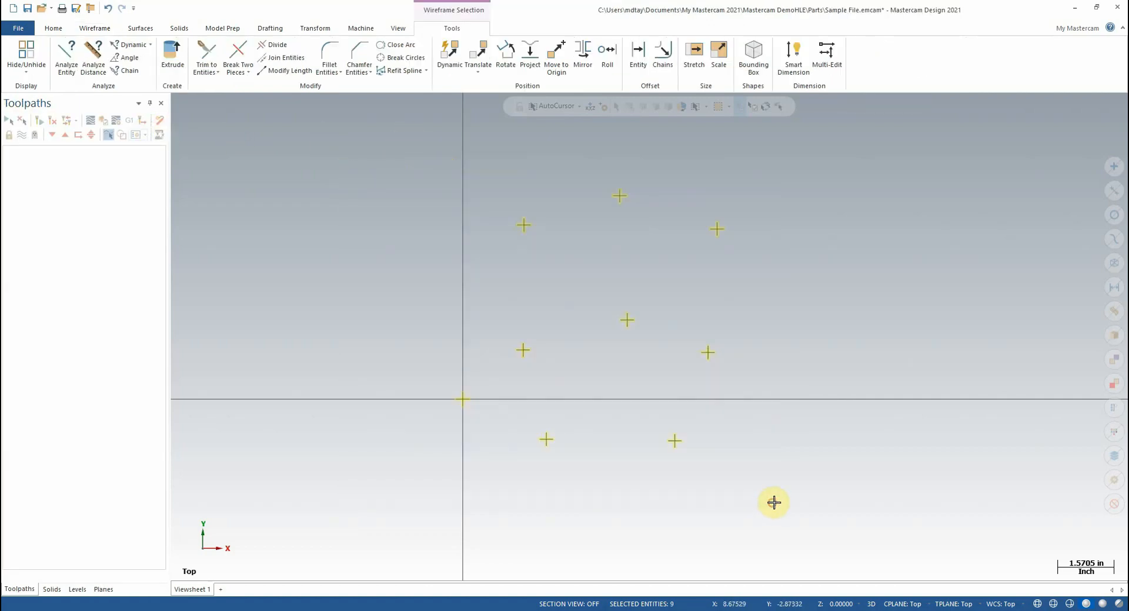
key("Delete")
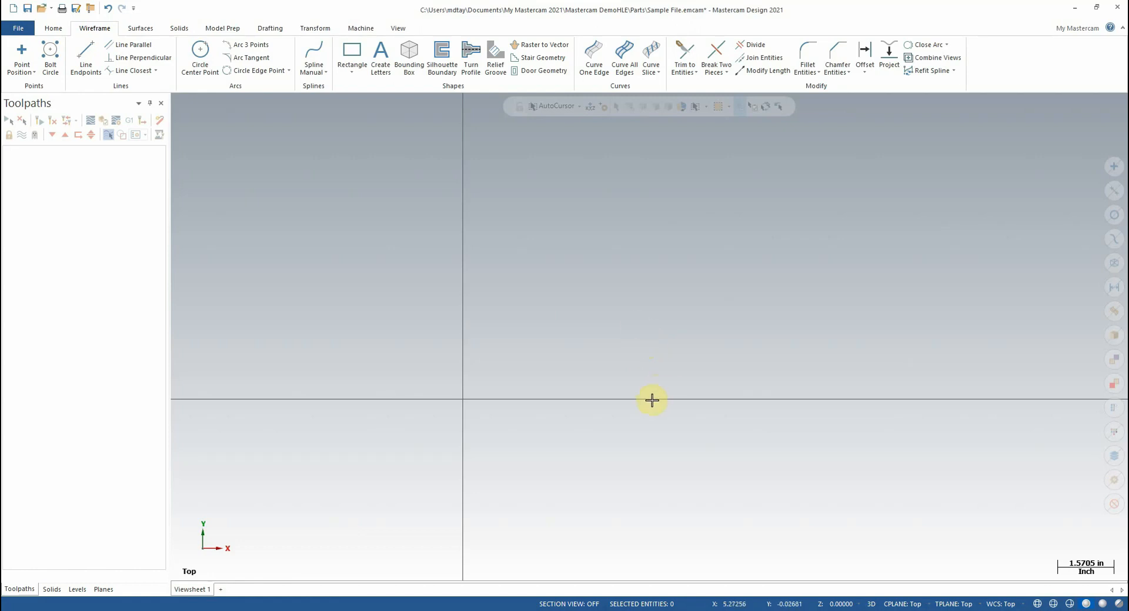
scroll(878, 199, "down", 1)
scroll(878, 199, "down", 1)
scroll(564, 359, "up", 2)
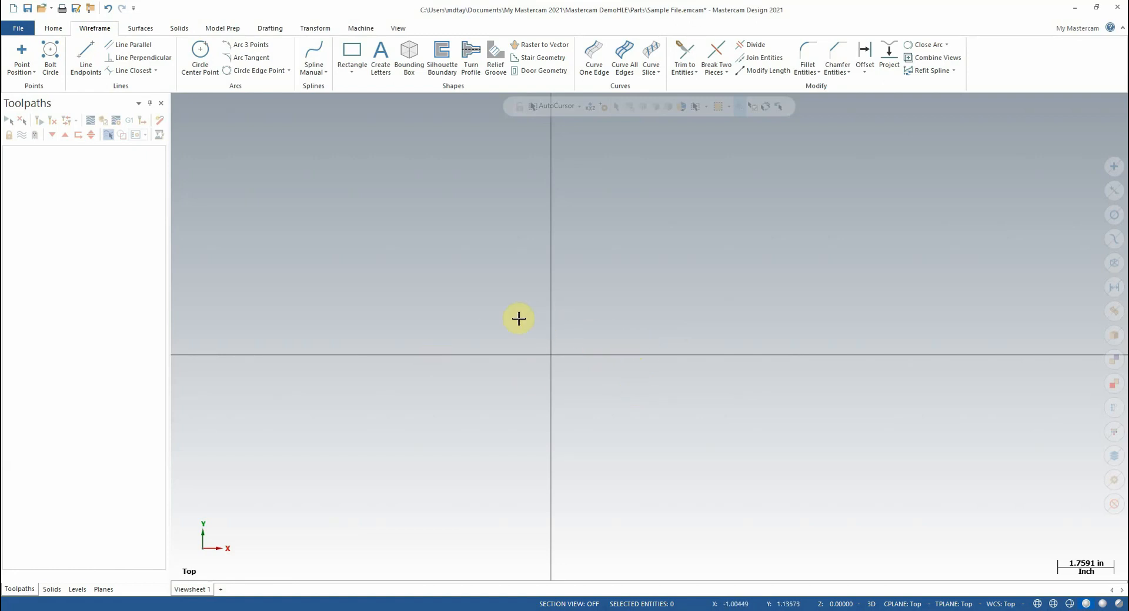
scroll(544, 368, "down", 1)
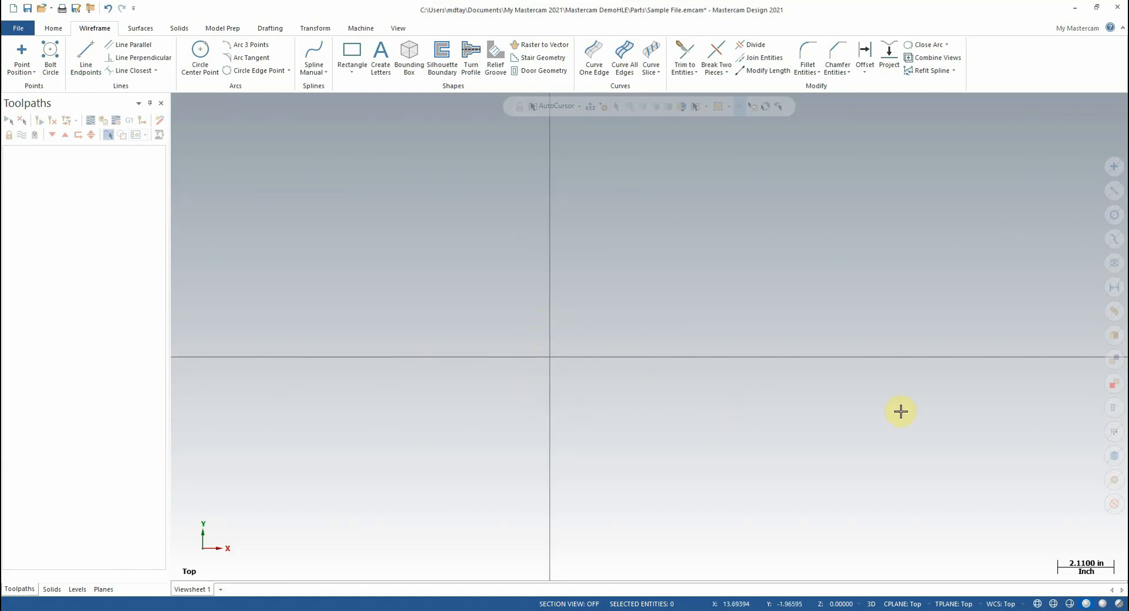
scroll(975, 325, "down", 2)
scroll(718, 358, "up", 4)
scroll(587, 358, "up", 1)
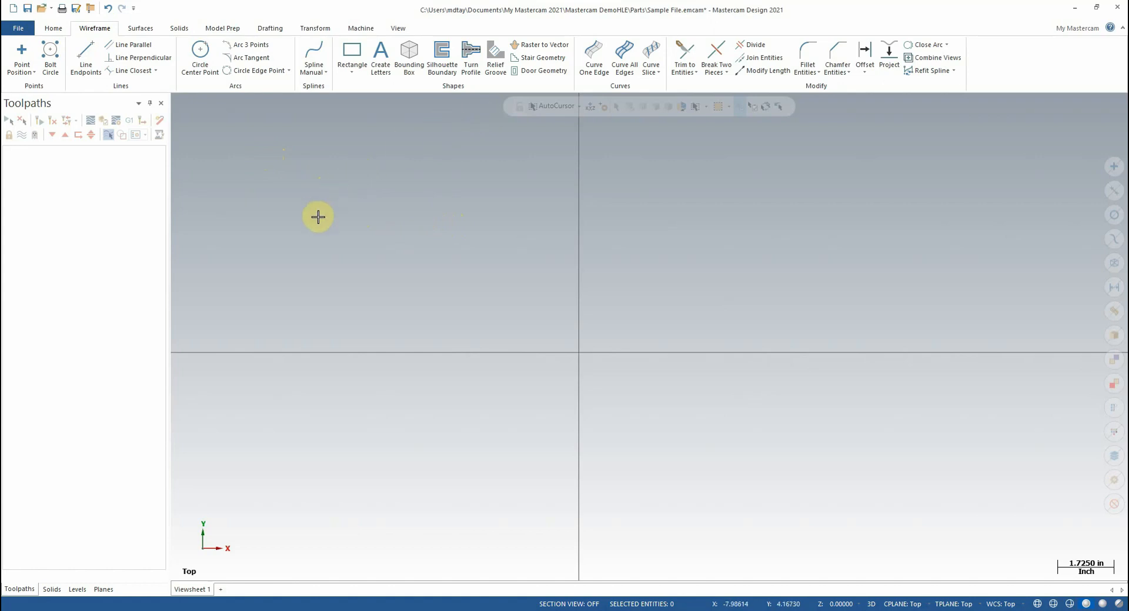
Step: Draw a horizontal line from the origin along positive X with Line Endpoints and set its length to 5
left_click(91, 62)
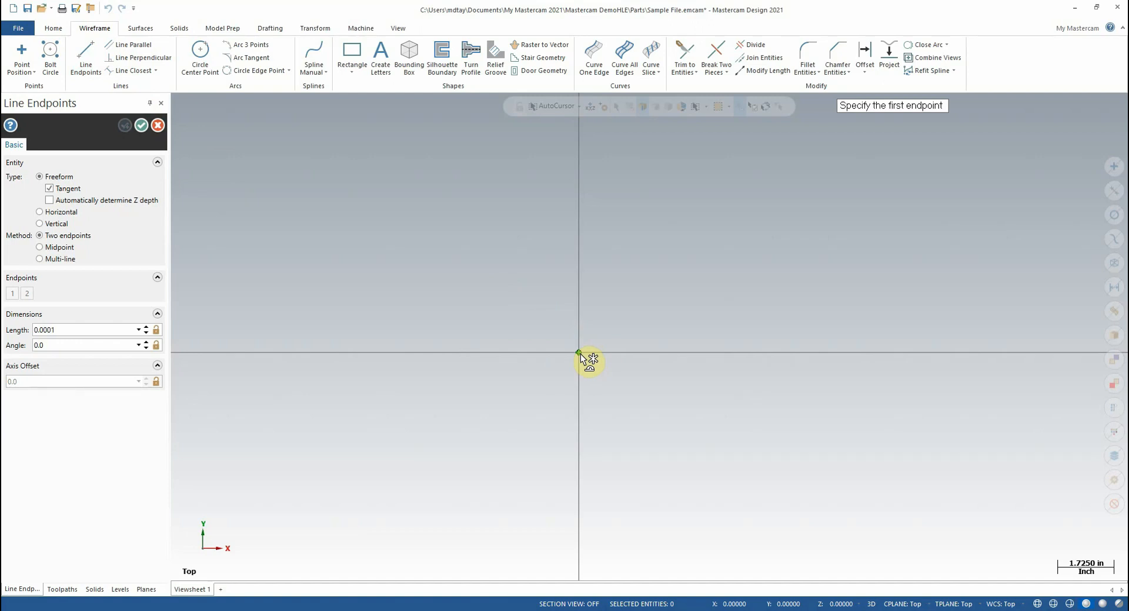
left_click(580, 352)
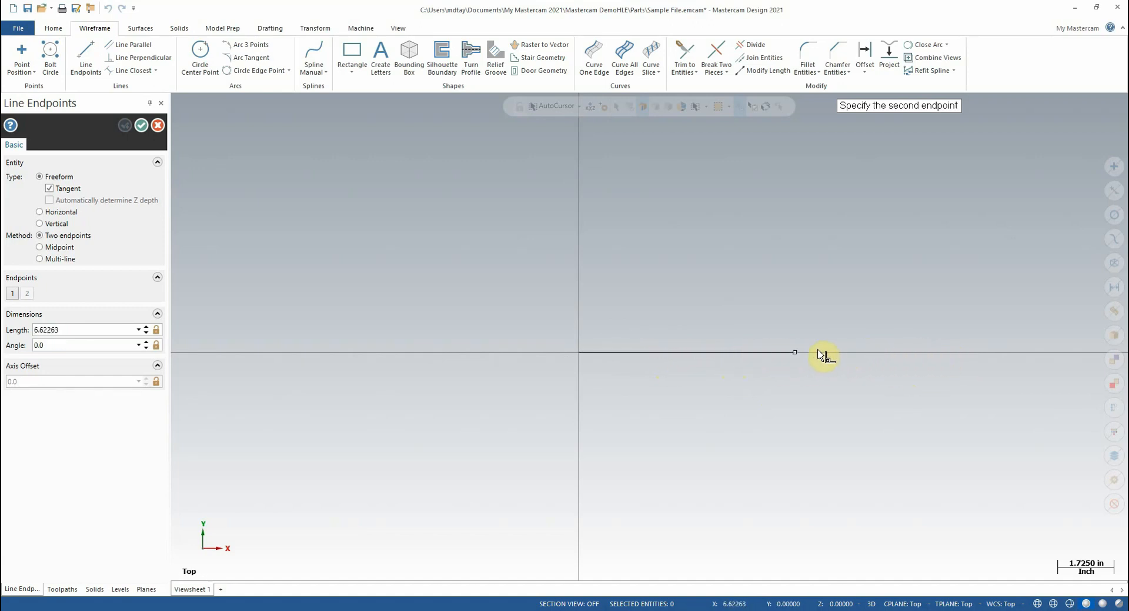
left_click(744, 352)
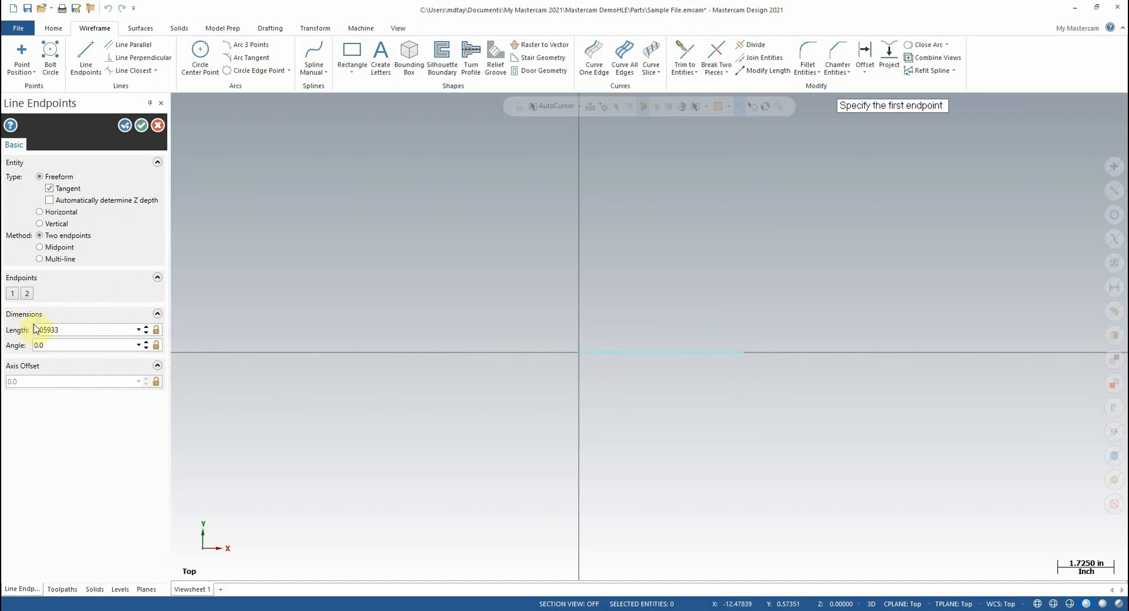
left_click(96, 329)
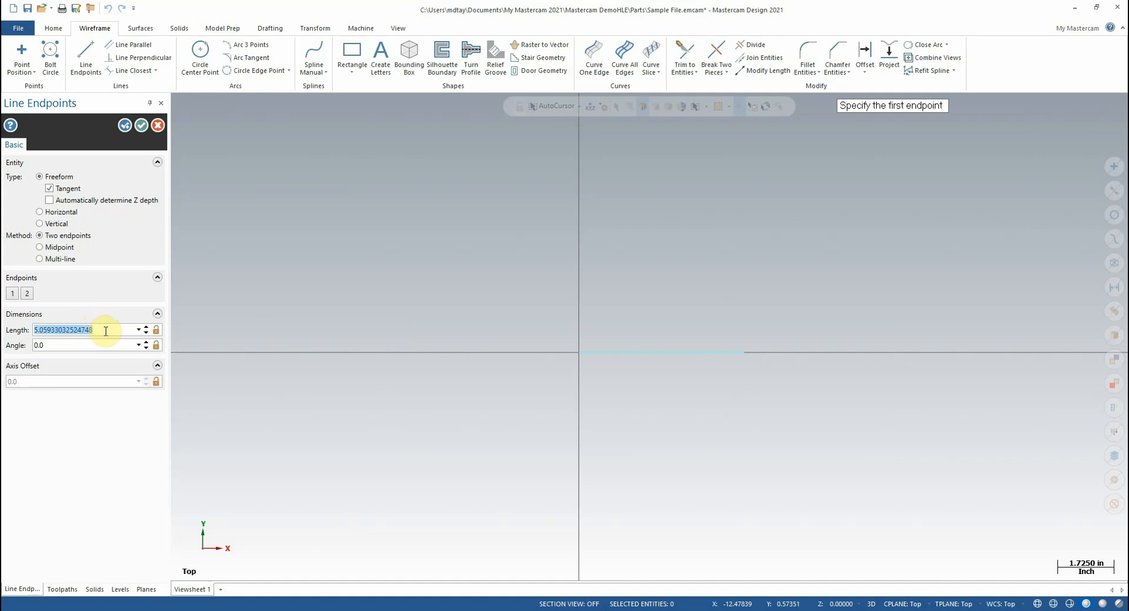
type("5")
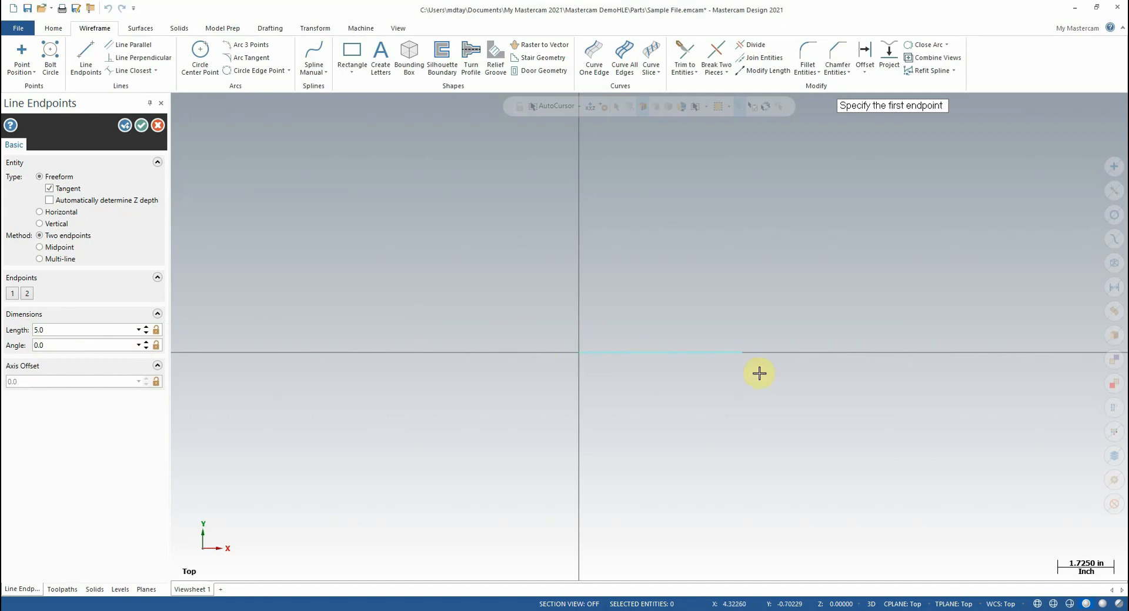
Step: Change the length of the still-editable horizontal line to 8
left_click(84, 331)
type("8")
key("Return")
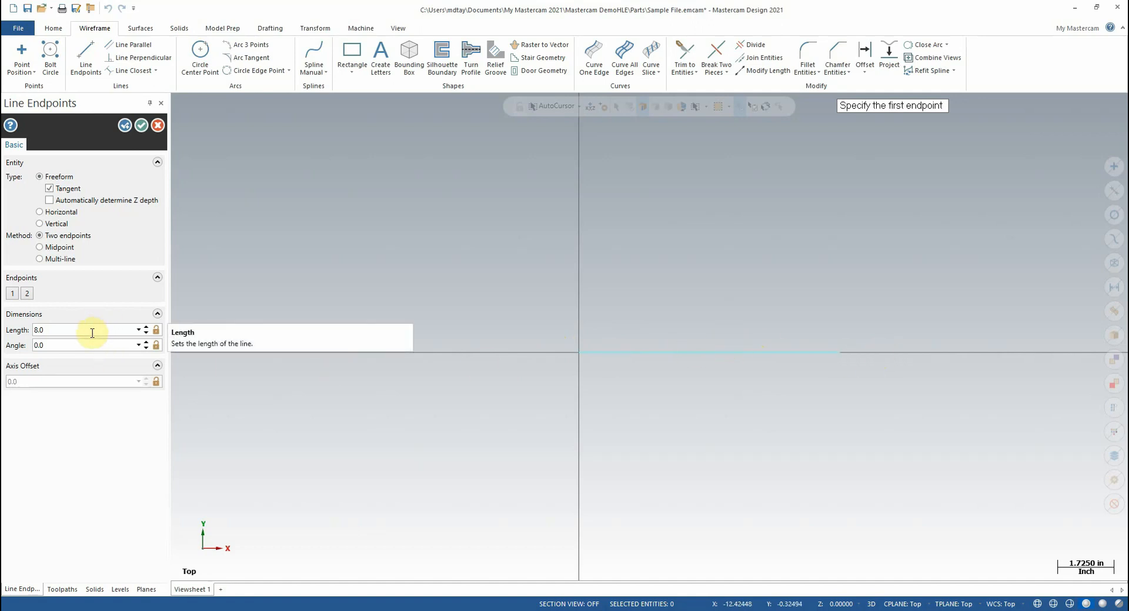
left_click(73, 345)
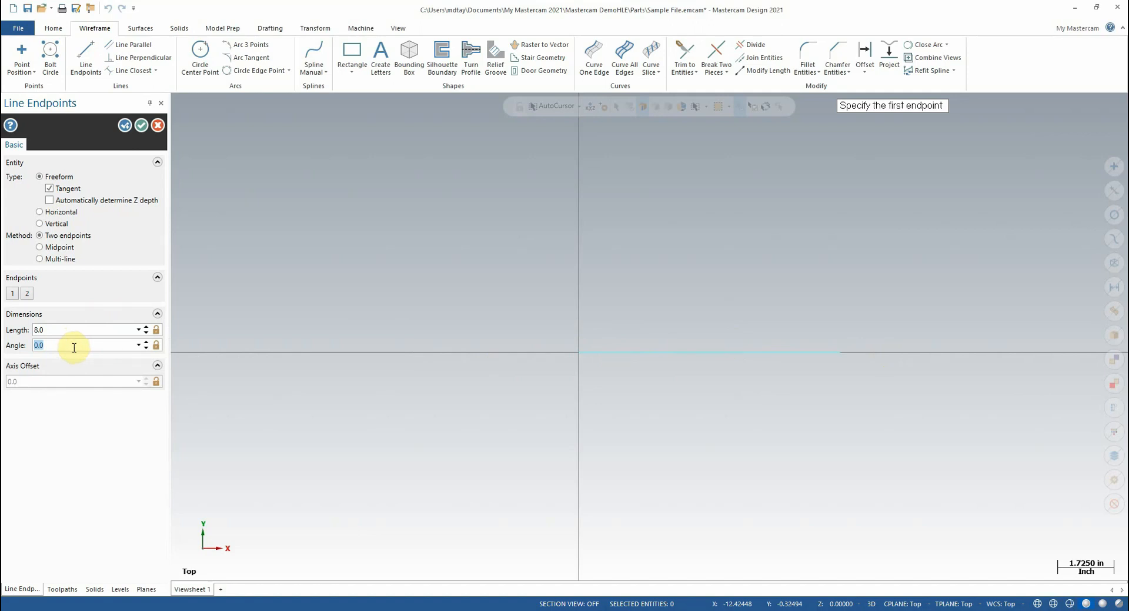
Step: Close the Line Endpoints command and delete the horizontal line
left_click(156, 126)
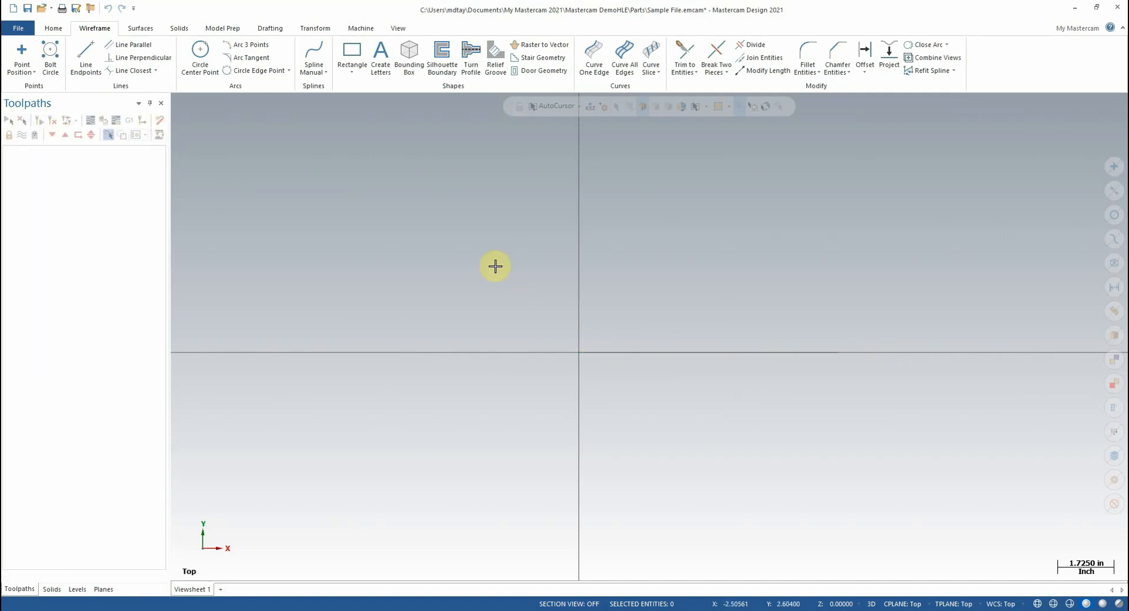
left_click_drag(500, 263, 968, 457)
key("Delete")
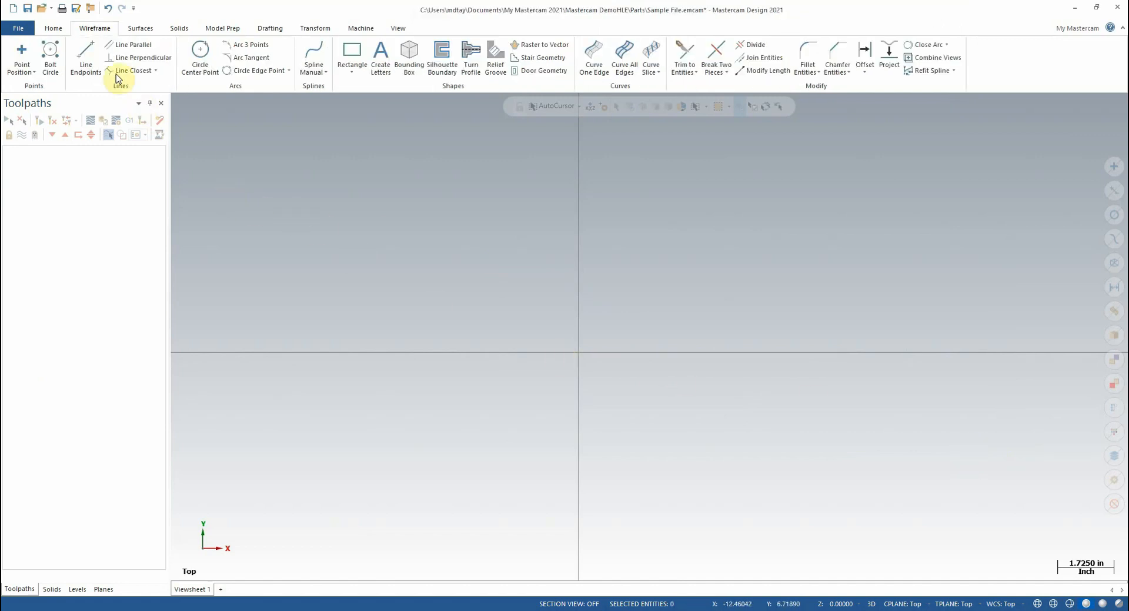
Step: Draw a freeform line from the origin into the upper-right quadrant, about 7.7 long at about 30 degrees
left_click(87, 57)
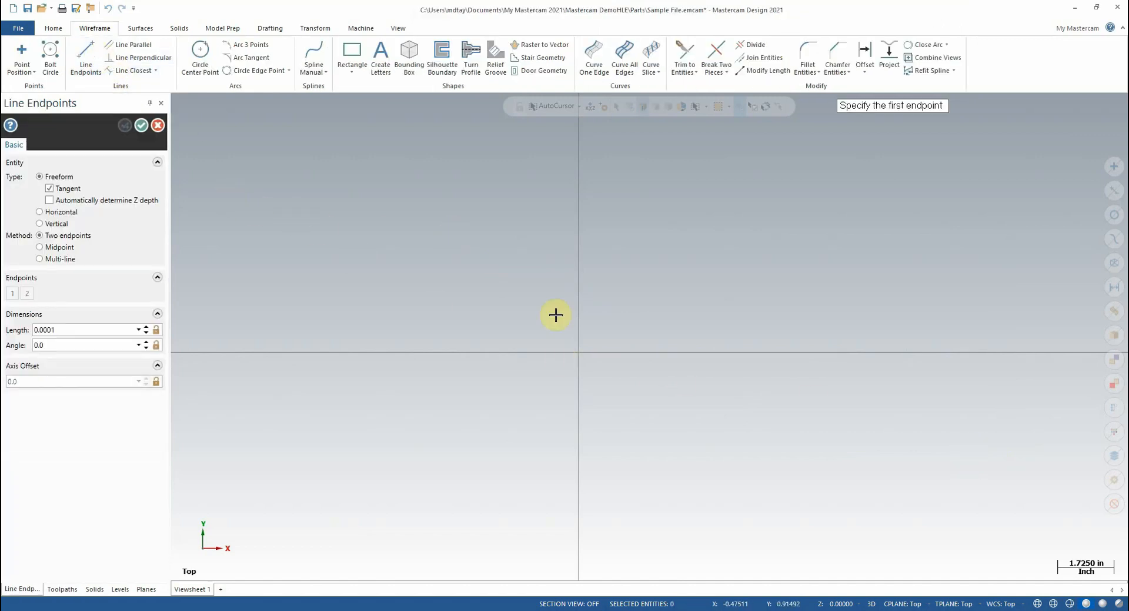
left_click(579, 352)
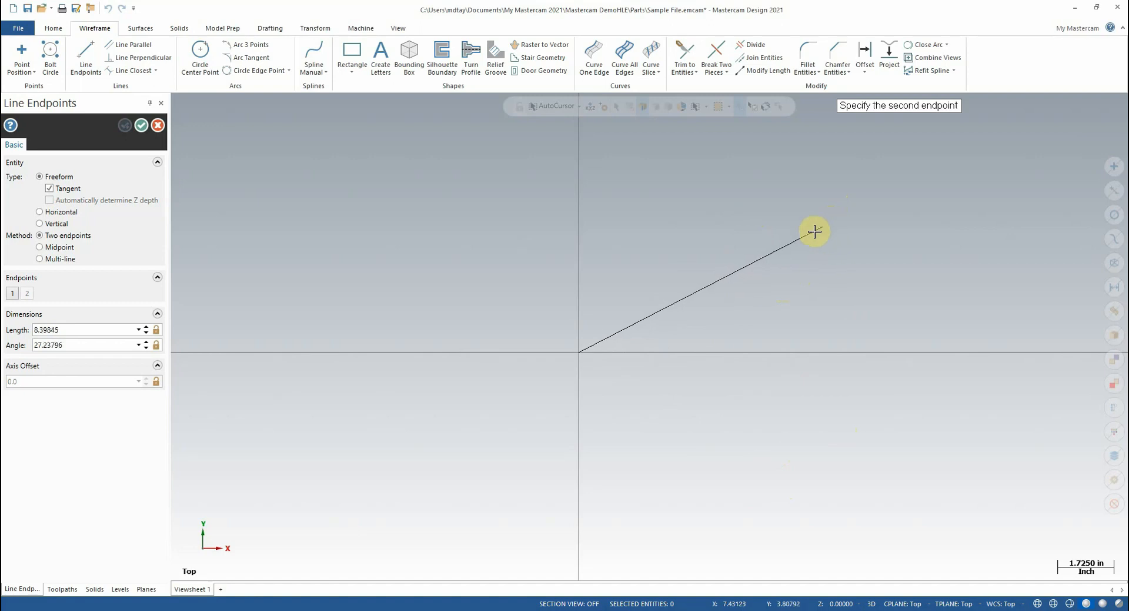
left_click(797, 225)
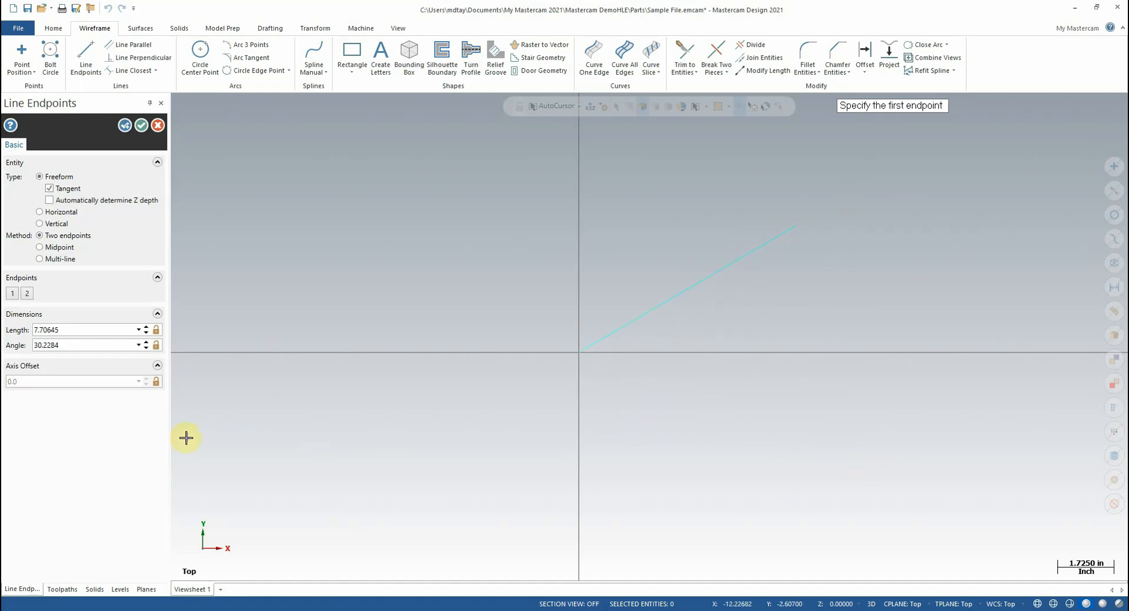
Step: Set the upper-right line's length to 7.75 and its angle to 45 degrees
left_click(86, 328)
type("7")
left_click(87, 346)
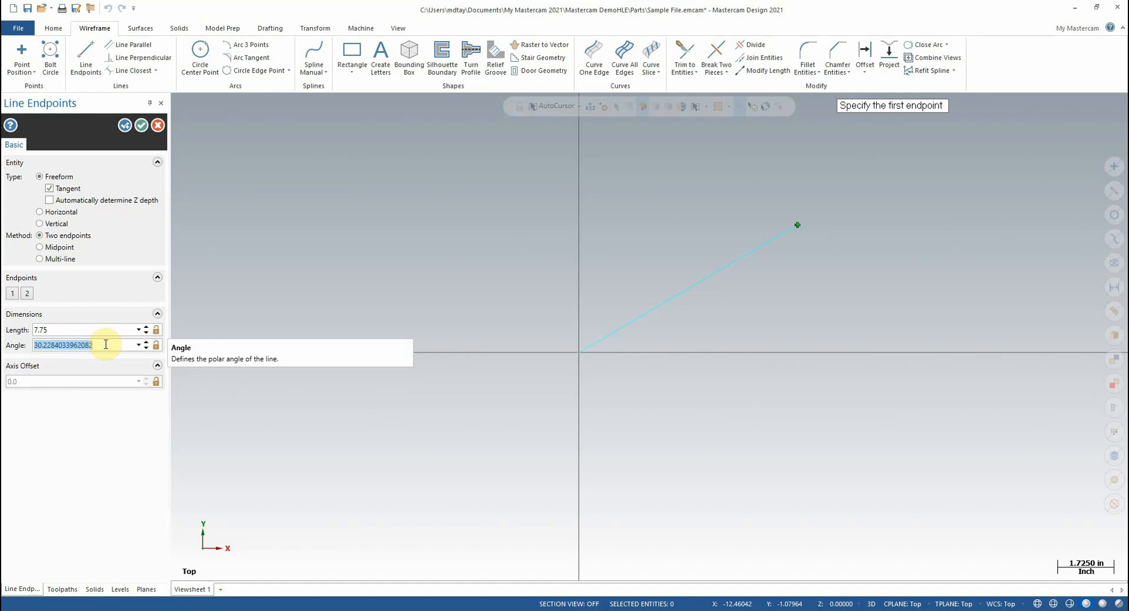
type("45.0")
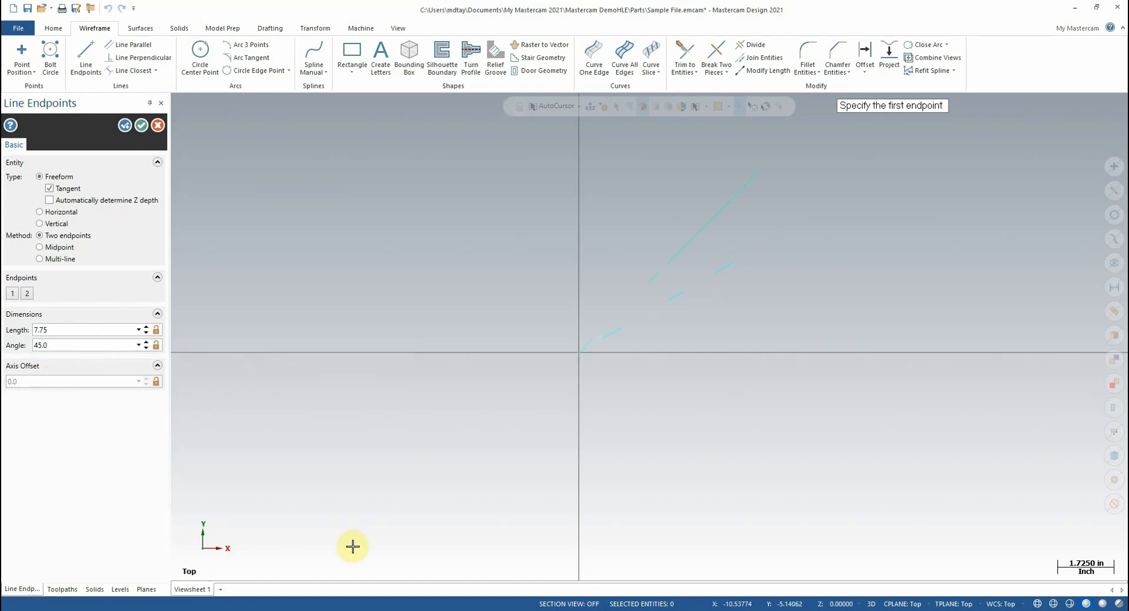
scroll(438, 517, "down", 3)
scroll(636, 283, "up", 2)
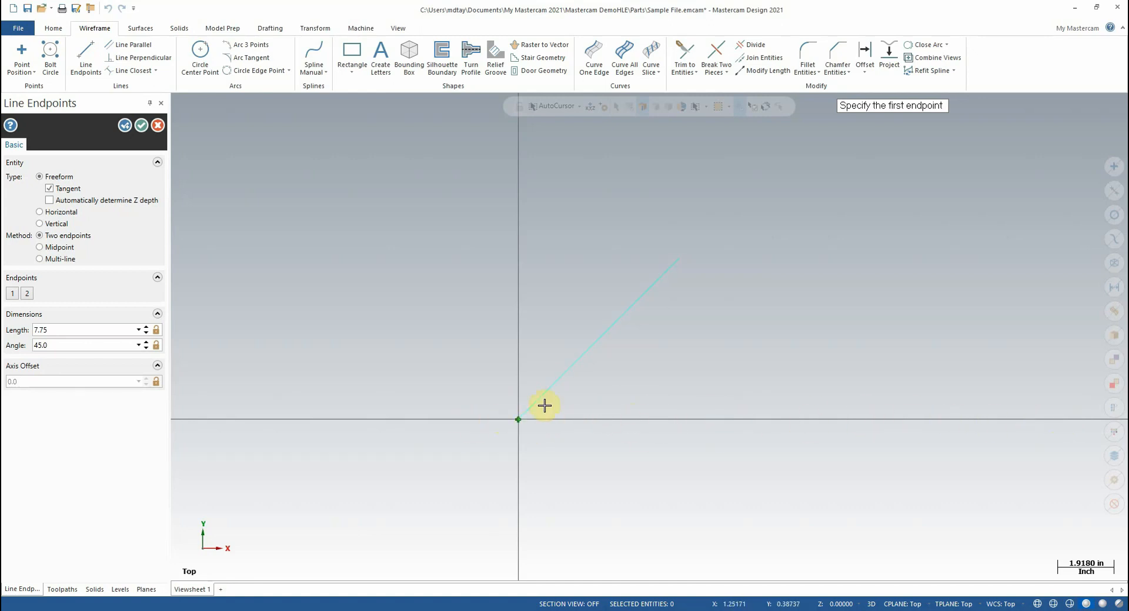
Step: Exit the Line Endpoints command and delete the 45-degree line
left_click(158, 124)
left_click_drag(374, 183, 812, 481)
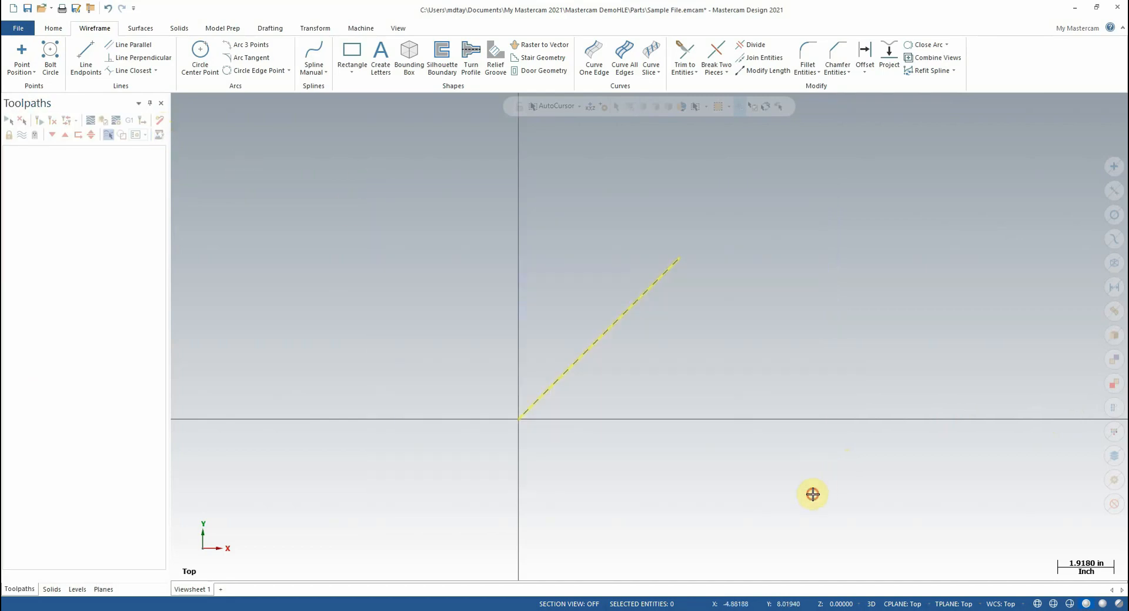
key("Delete")
Step: Draw a freeform line from the origin into the upper-left quadrant, about 8.05 long at about 107 degrees
left_click(89, 62)
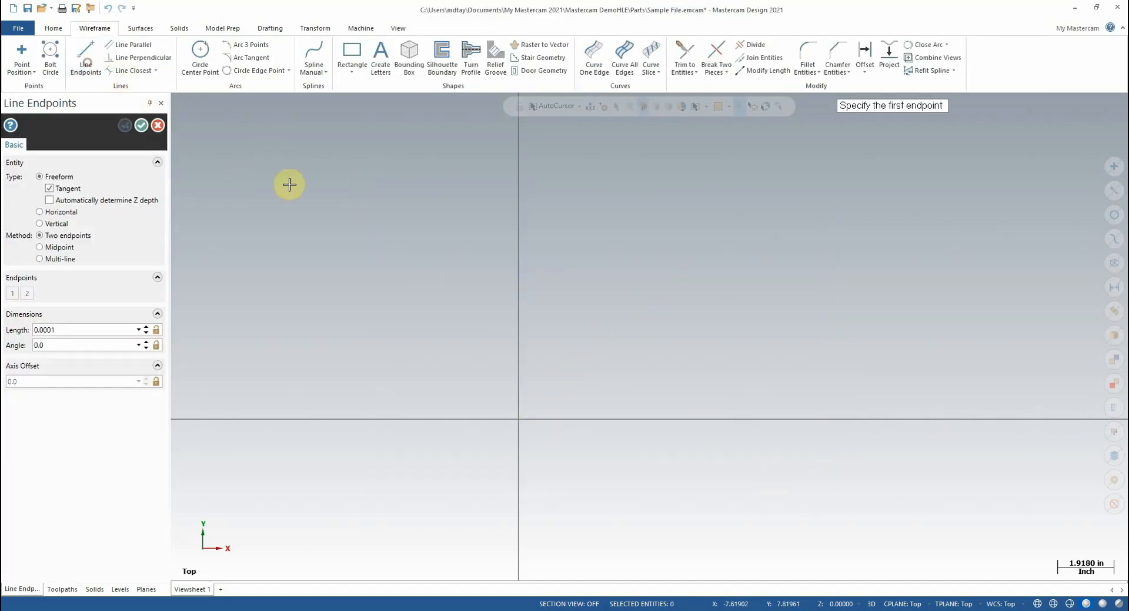
left_click(519, 419)
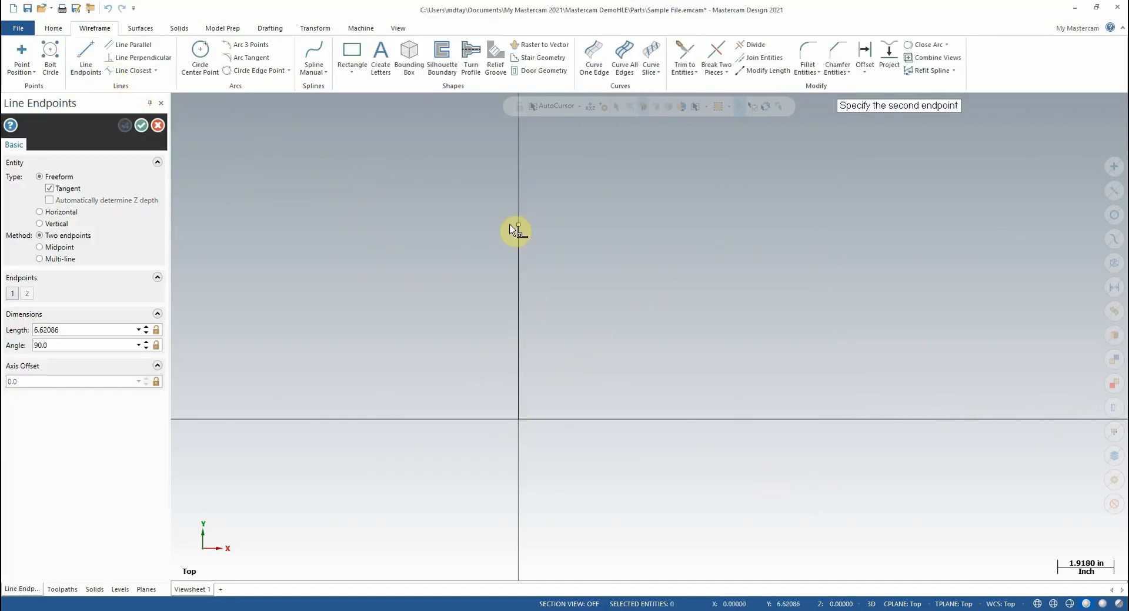
left_click(449, 192)
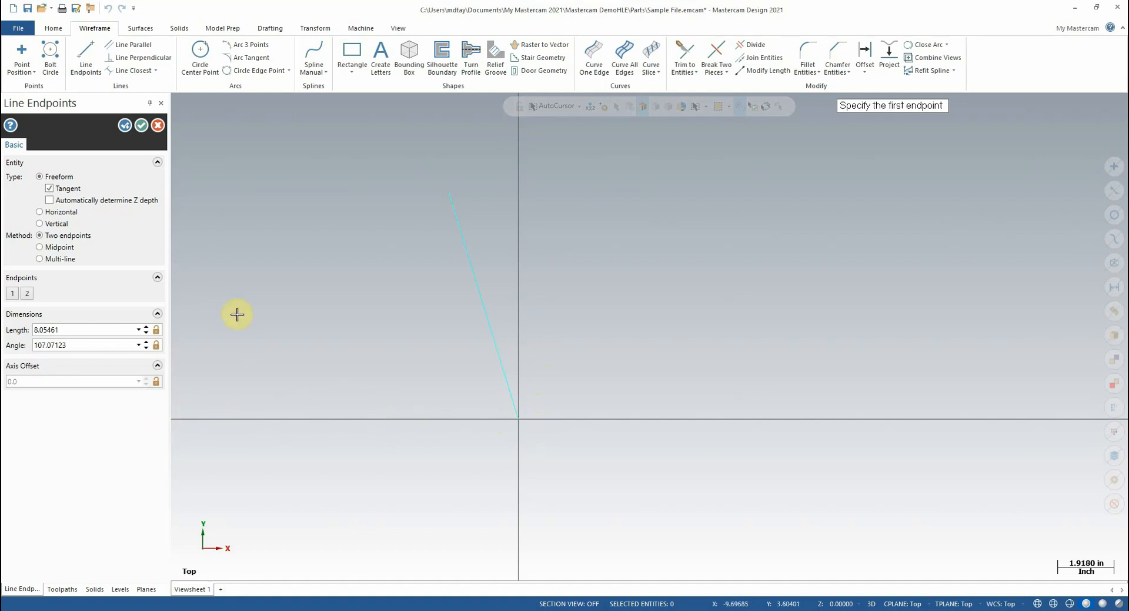
Step: Set the new line's angle to 45 degrees and its length to 8
left_click(94, 346)
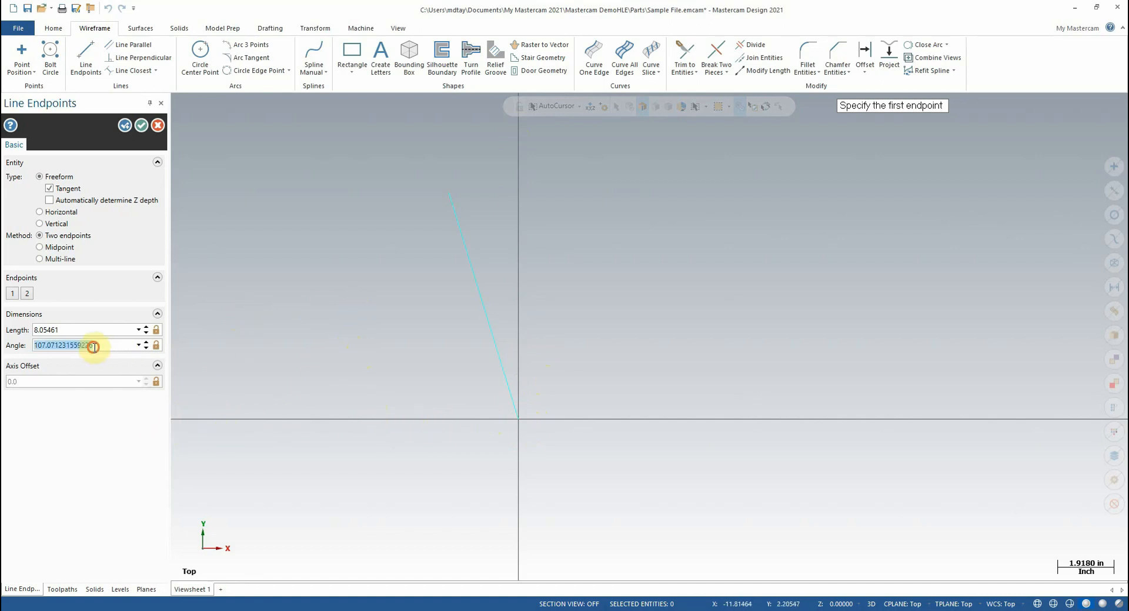
type("45.0")
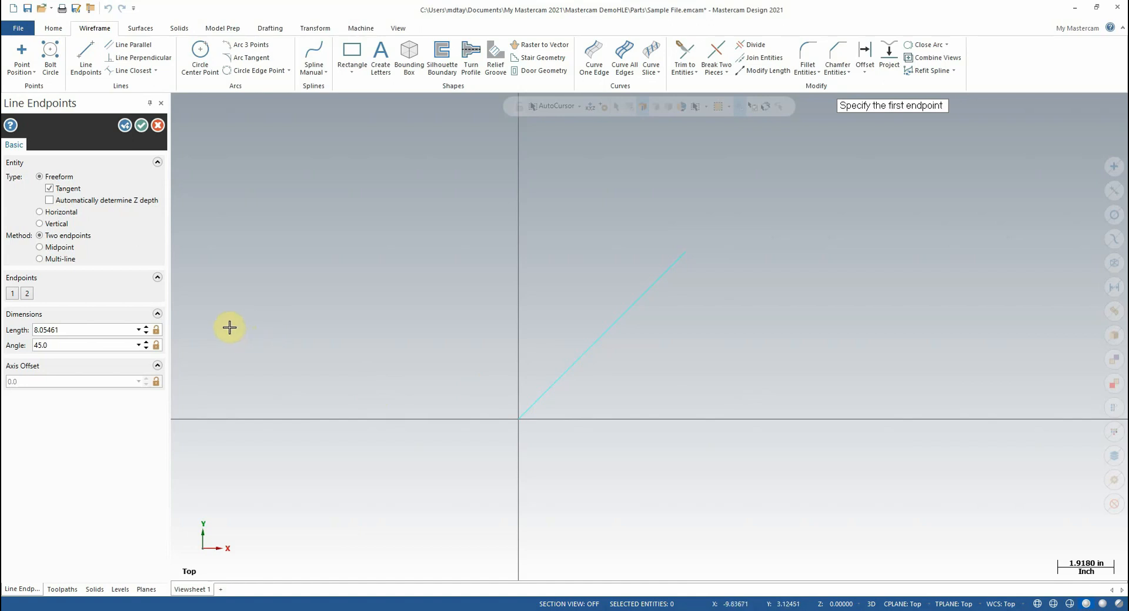
left_click(76, 330)
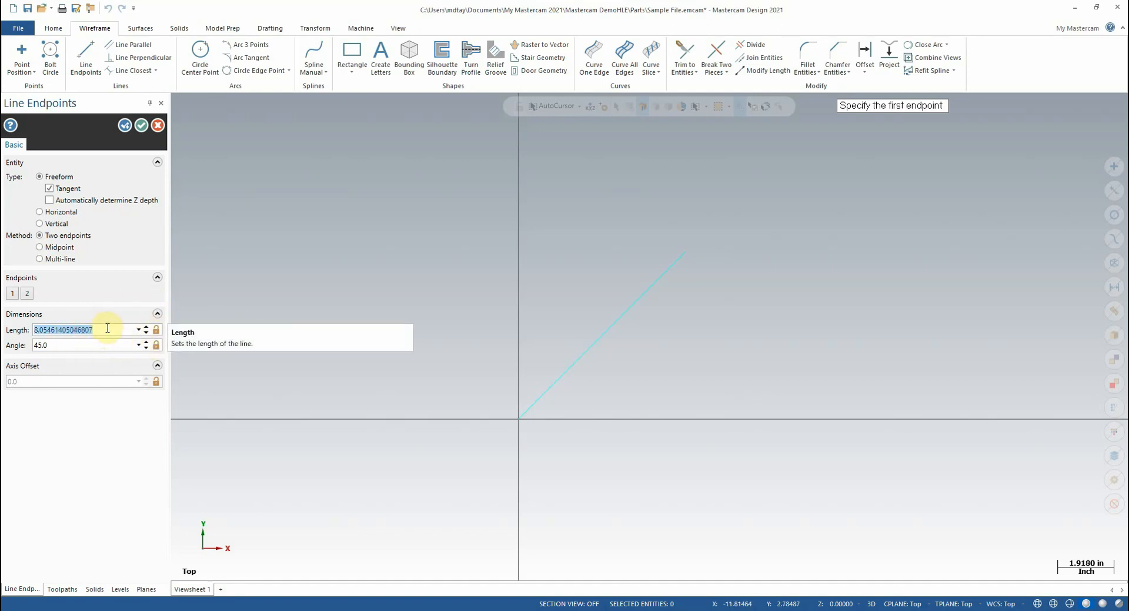
type("8")
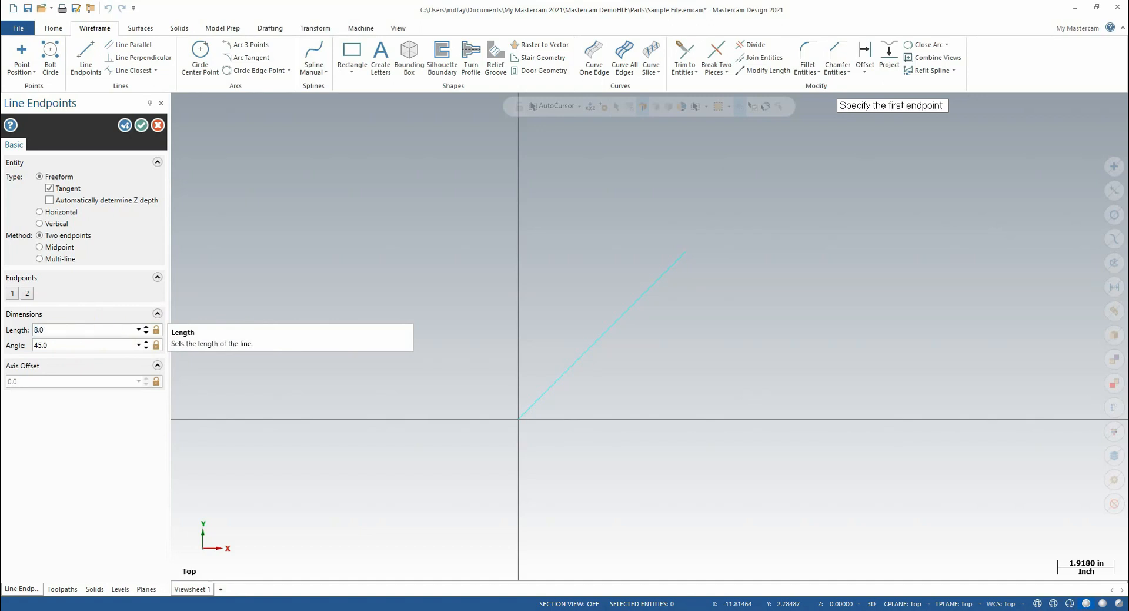
Step: Set the line's angle with the expression 90+45 so it points to the upper left, and finish the line command
left_click(77, 345)
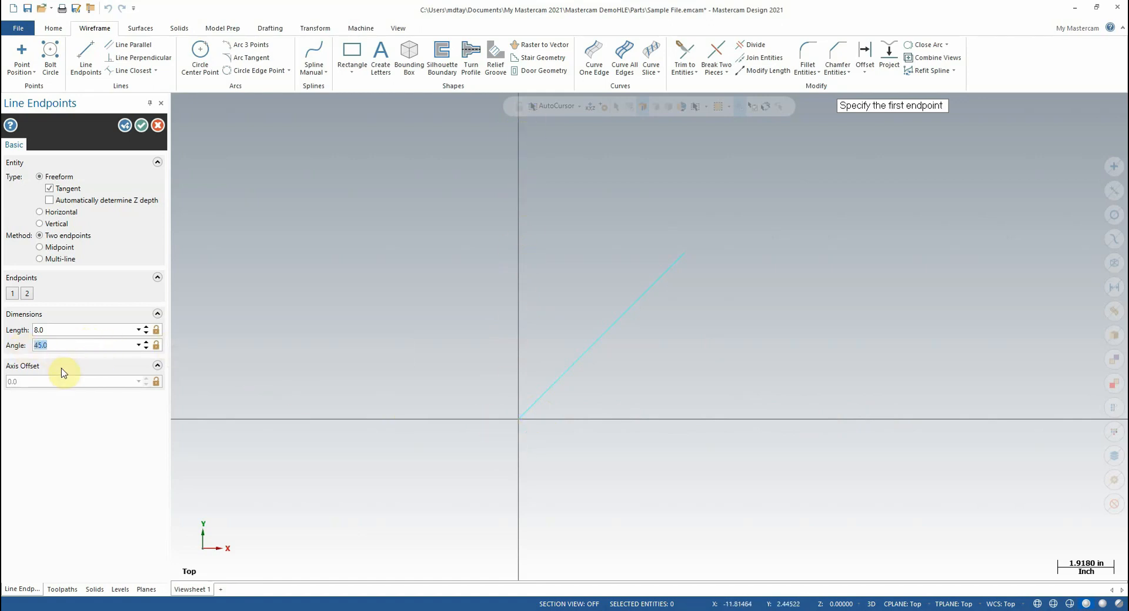
type("90+")
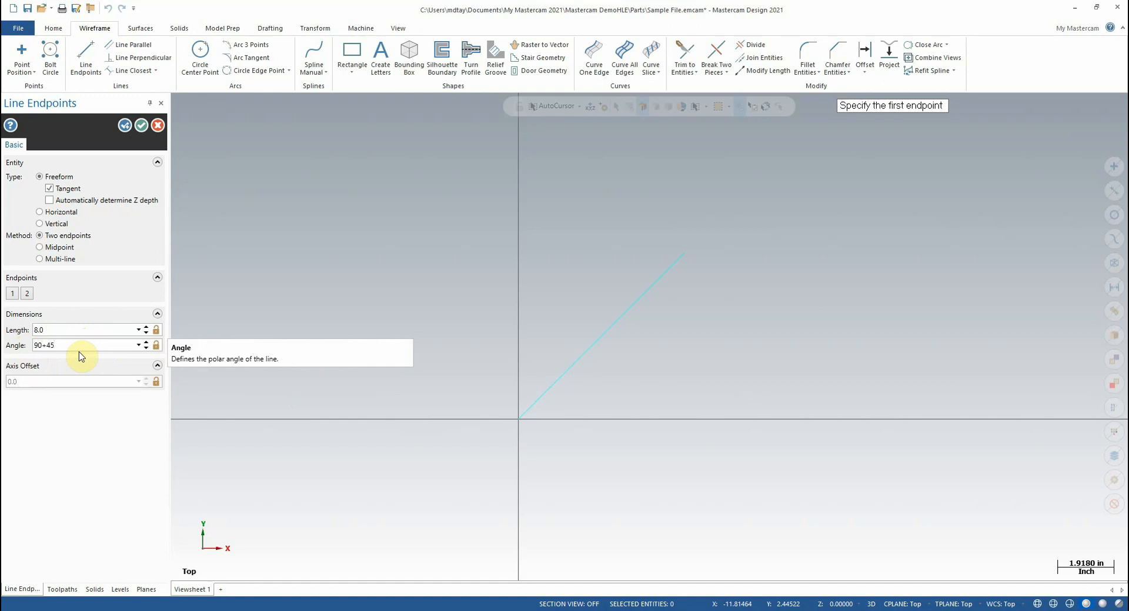
left_click(519, 419)
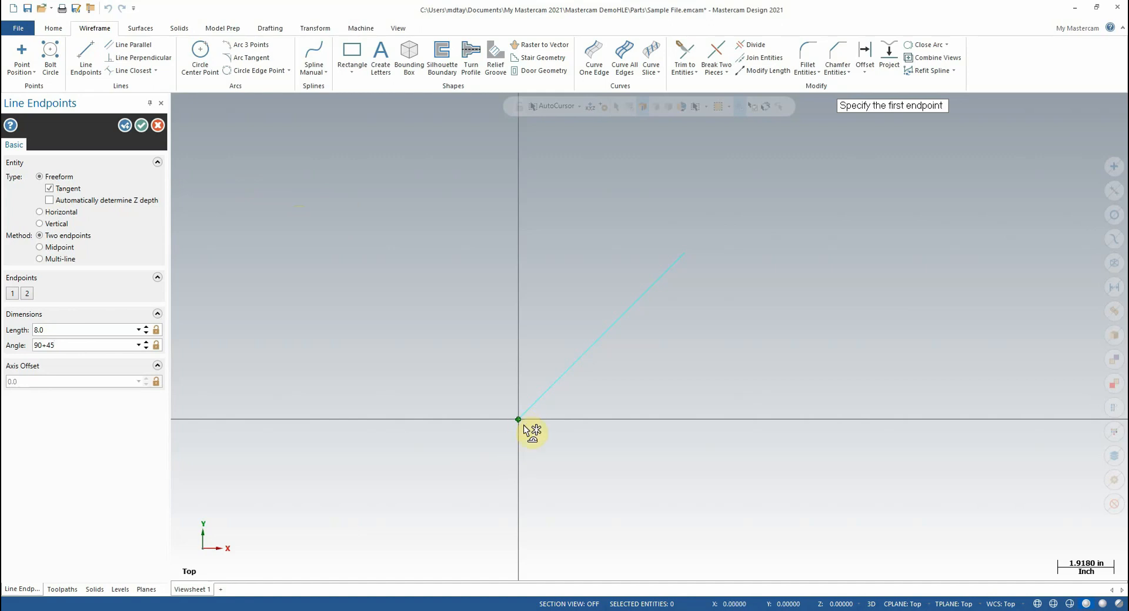
key("Return")
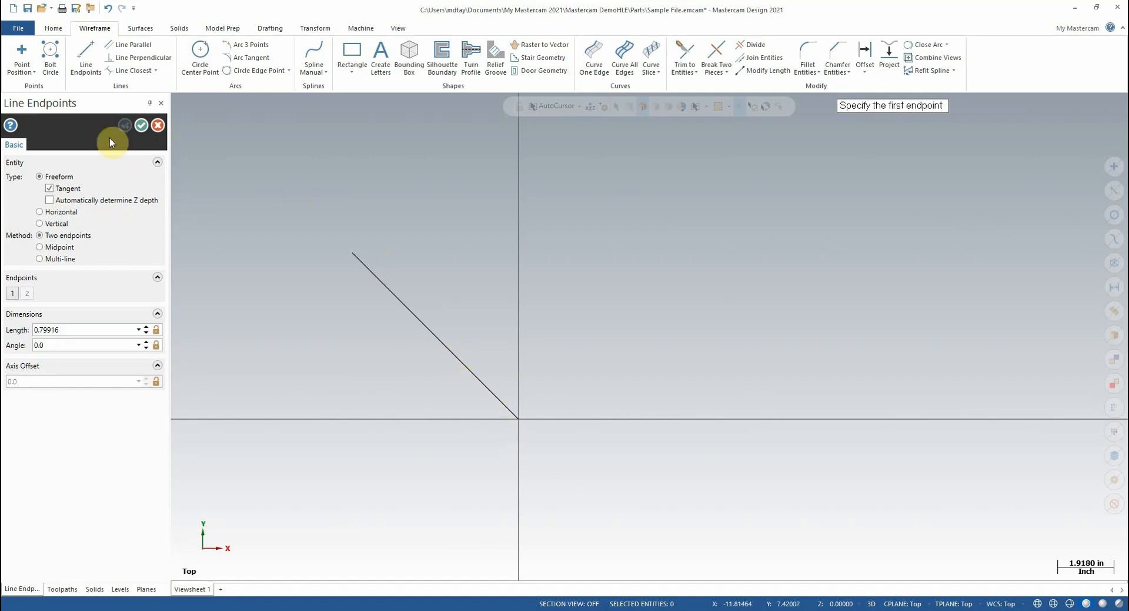
left_click(141, 126)
Step: Draw a second freeform line from the origin into the lower-left quadrant, about 9.3 long at about 220 degrees
left_click(86, 59)
scroll(626, 169, "down", 1)
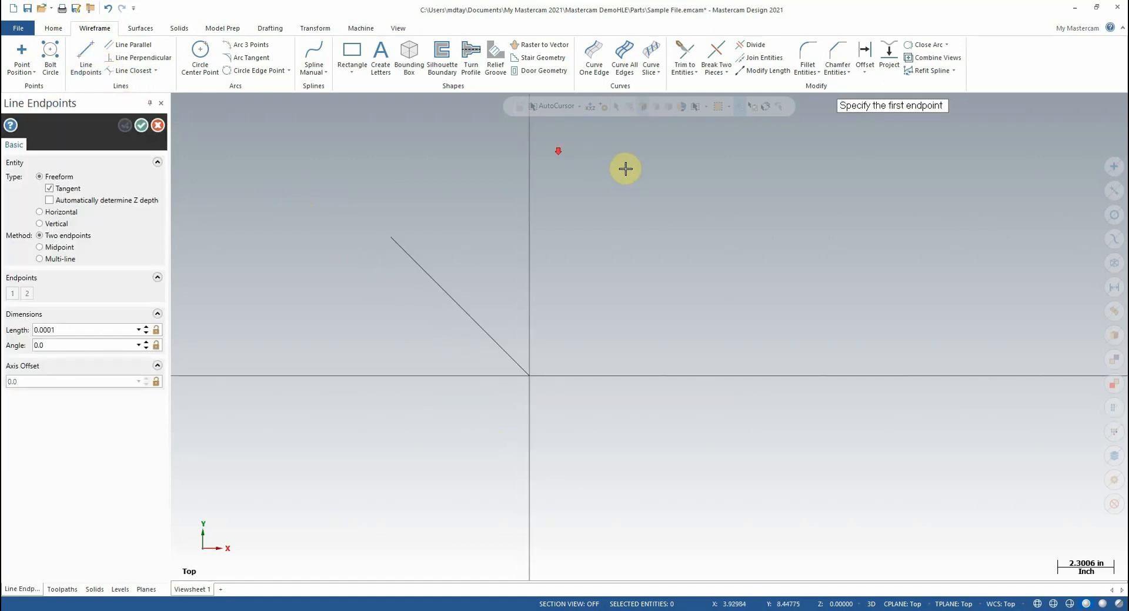
scroll(549, 339, "up", 1)
left_click(532, 394)
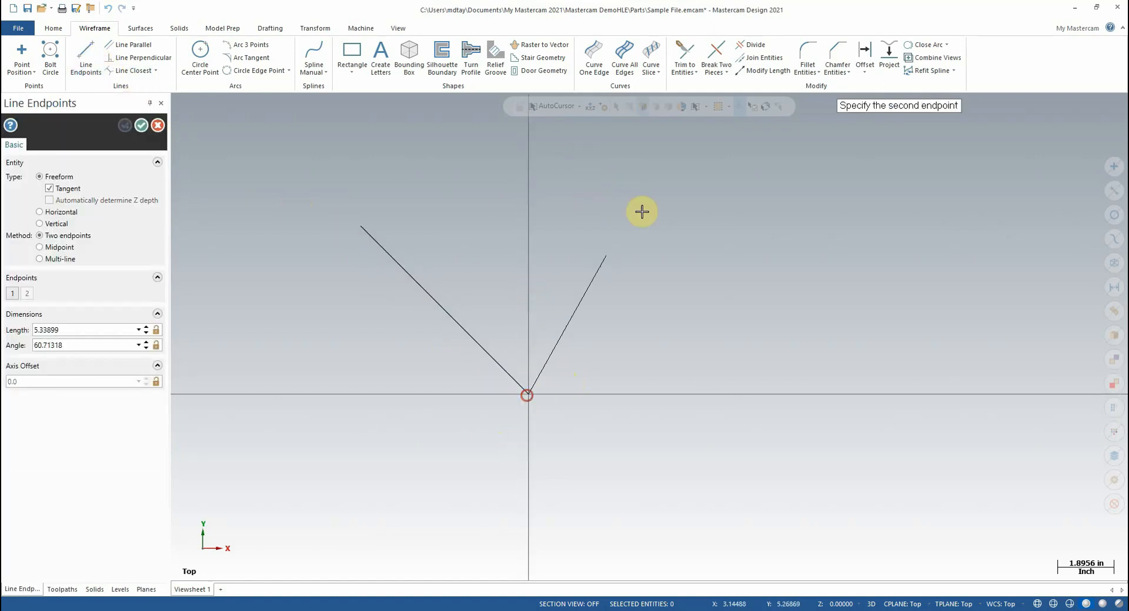
scroll(665, 192, "down", 1)
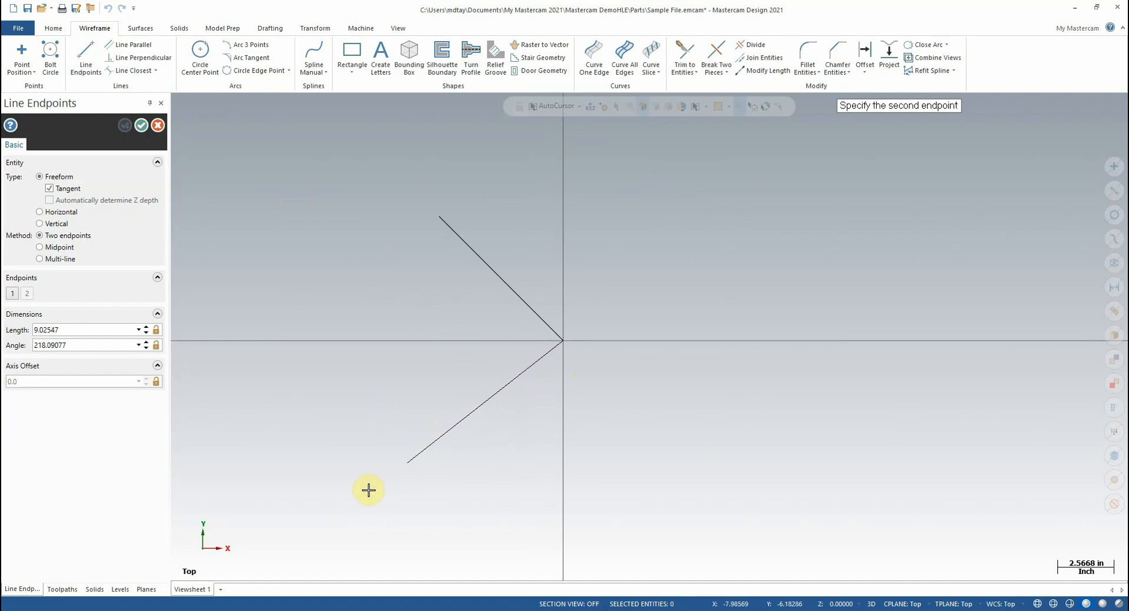
left_click(406, 470)
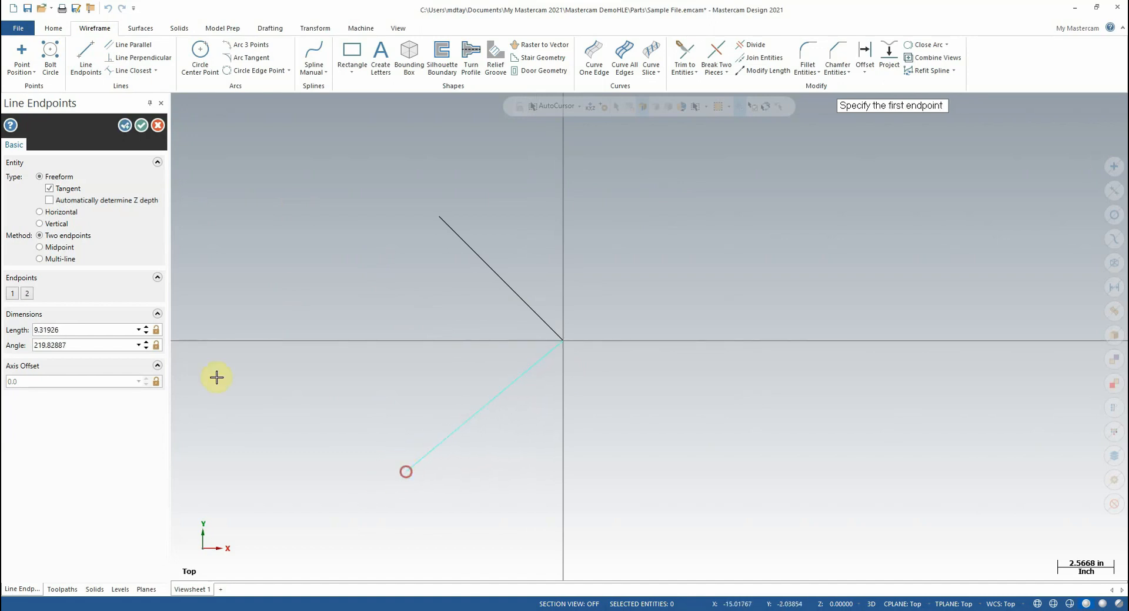
Step: Set the lower-left line's length to 8 and its angle to 225 degrees, and finish the line command
left_click(111, 331)
type("8")
left_click(87, 350)
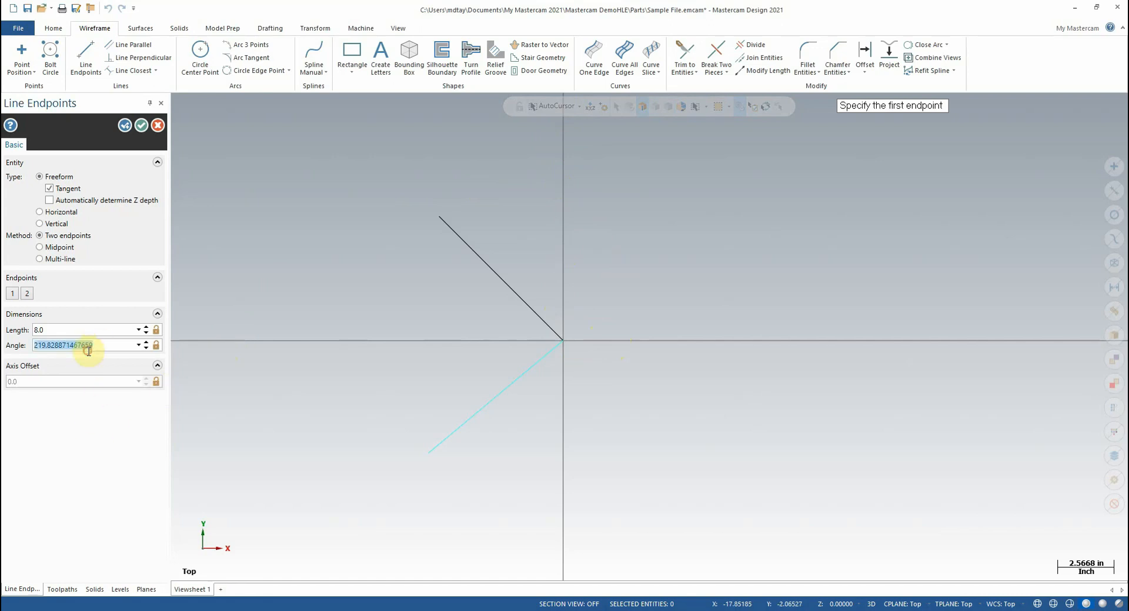
type("1")
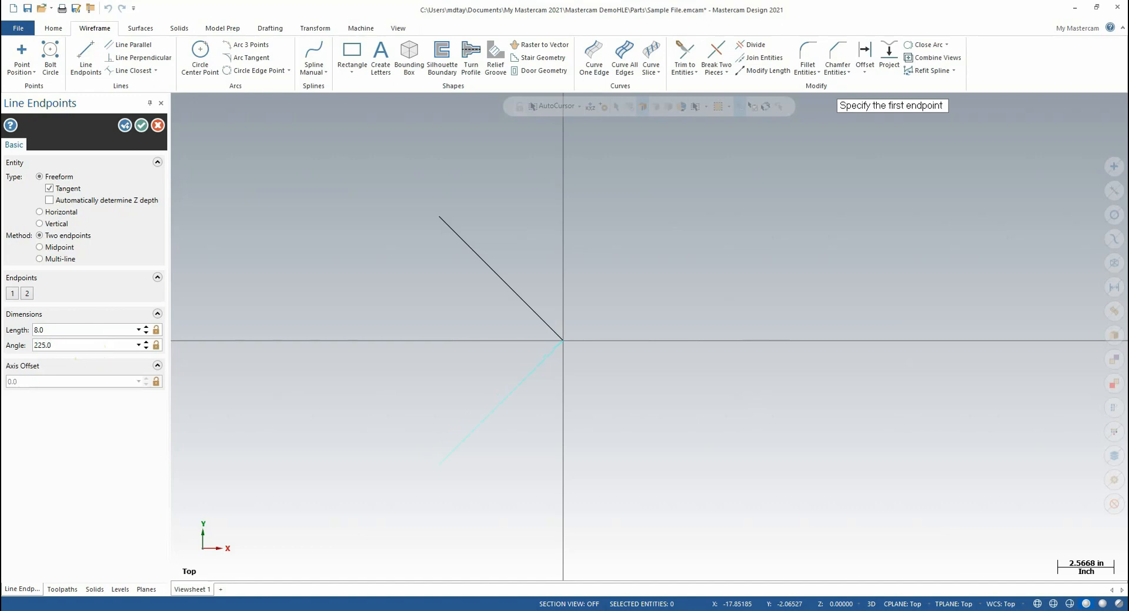
scroll(504, 456, "up", 1)
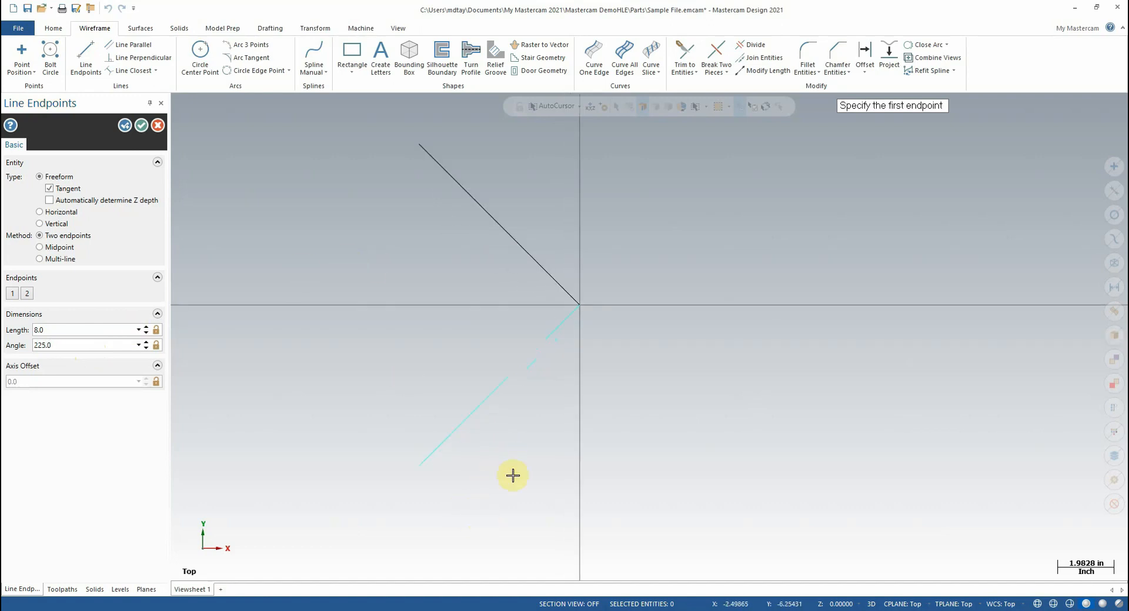
left_click(141, 125)
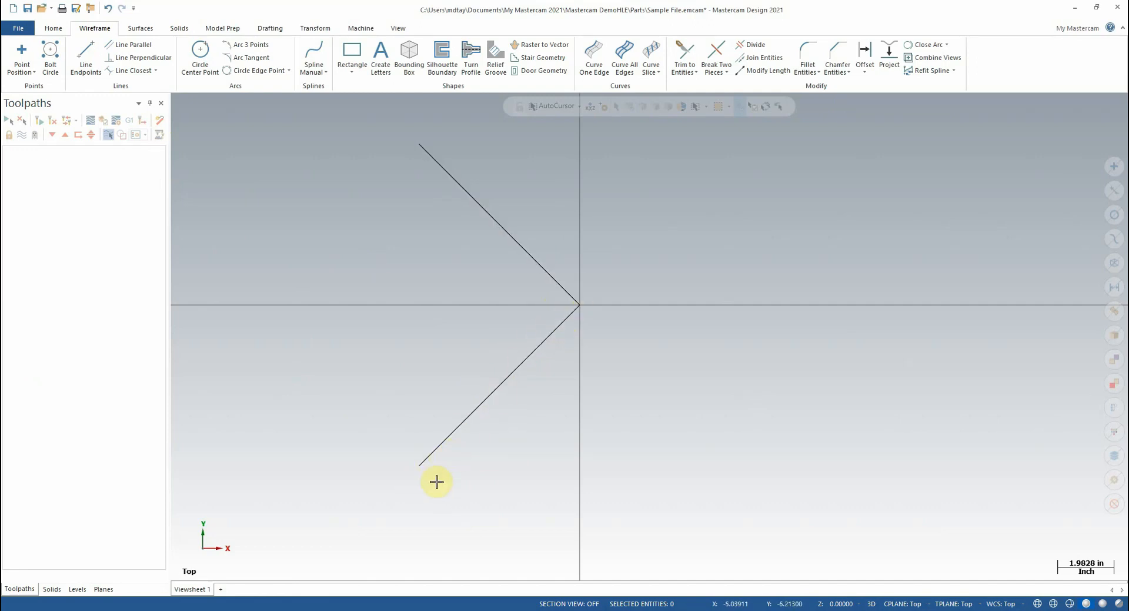
Step: Connect the outer endpoints of the two angled lines with a vertical line, and delete that line again
scroll(443, 481, "down", 1)
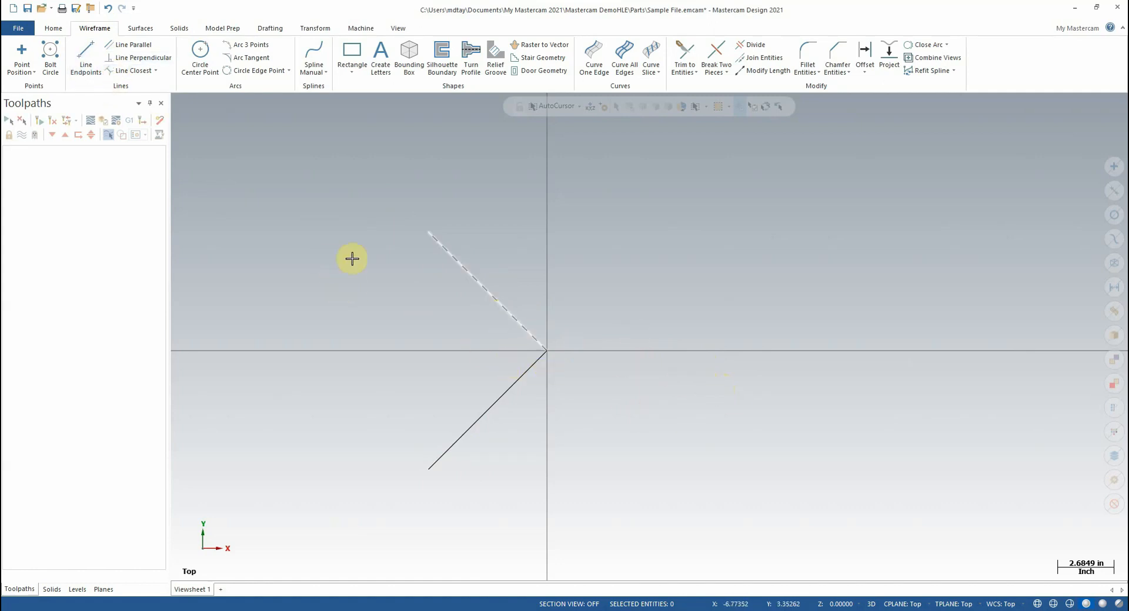
left_click(86, 54)
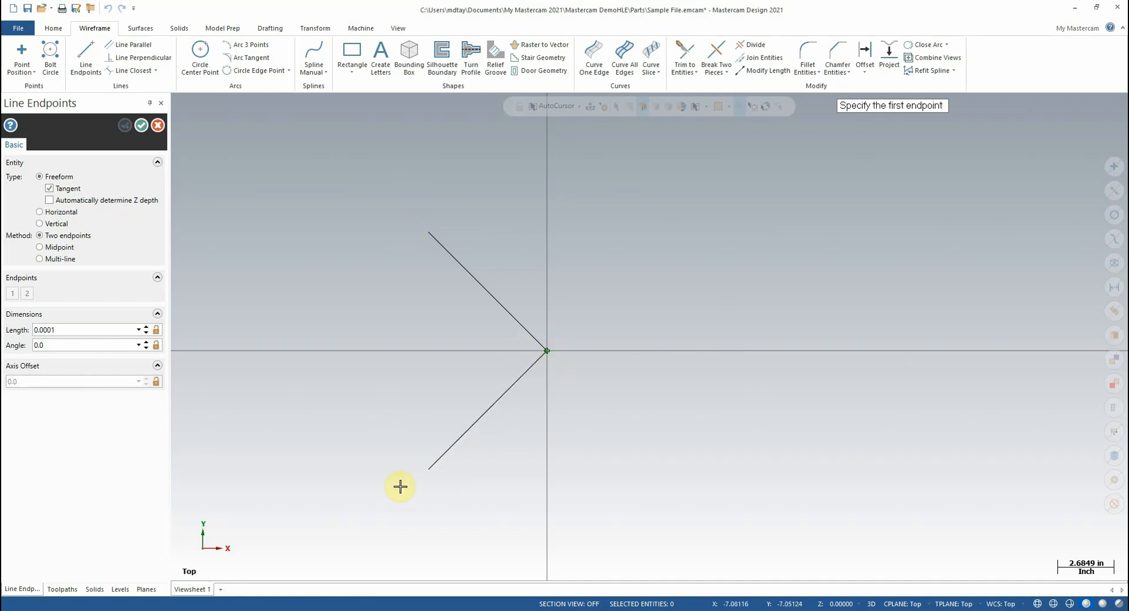
left_click(429, 233)
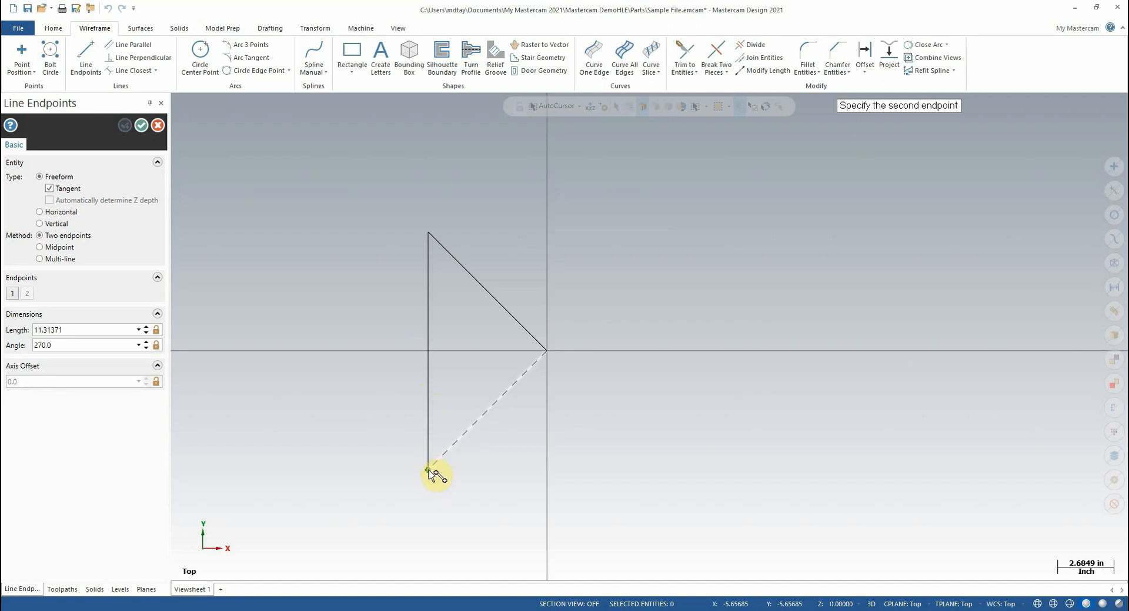
left_click(428, 468)
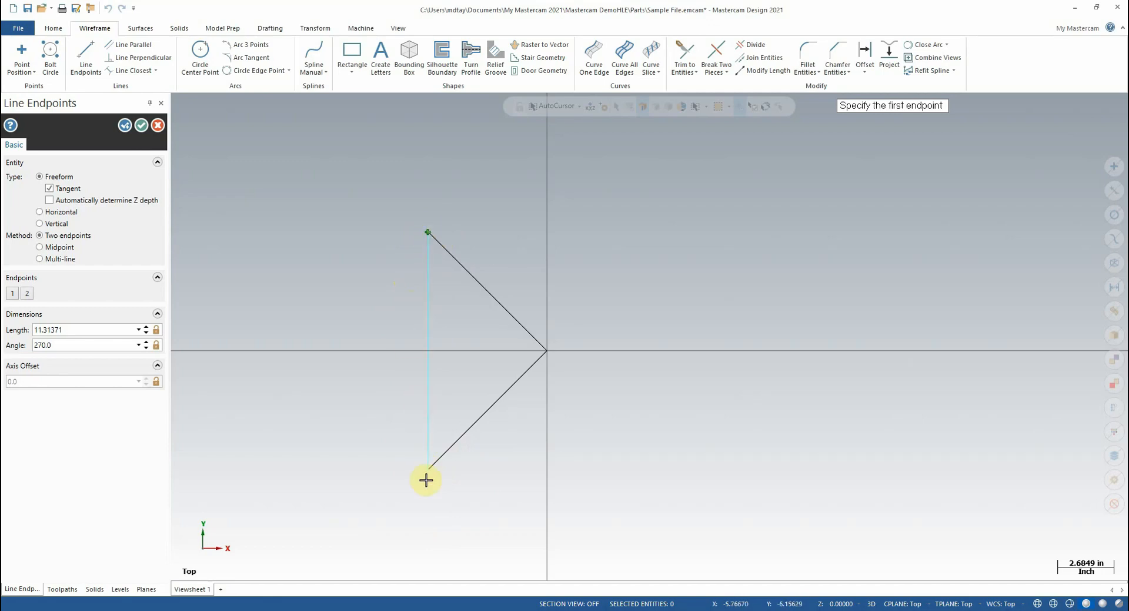
left_click(142, 125)
left_click(440, 294)
key("Delete")
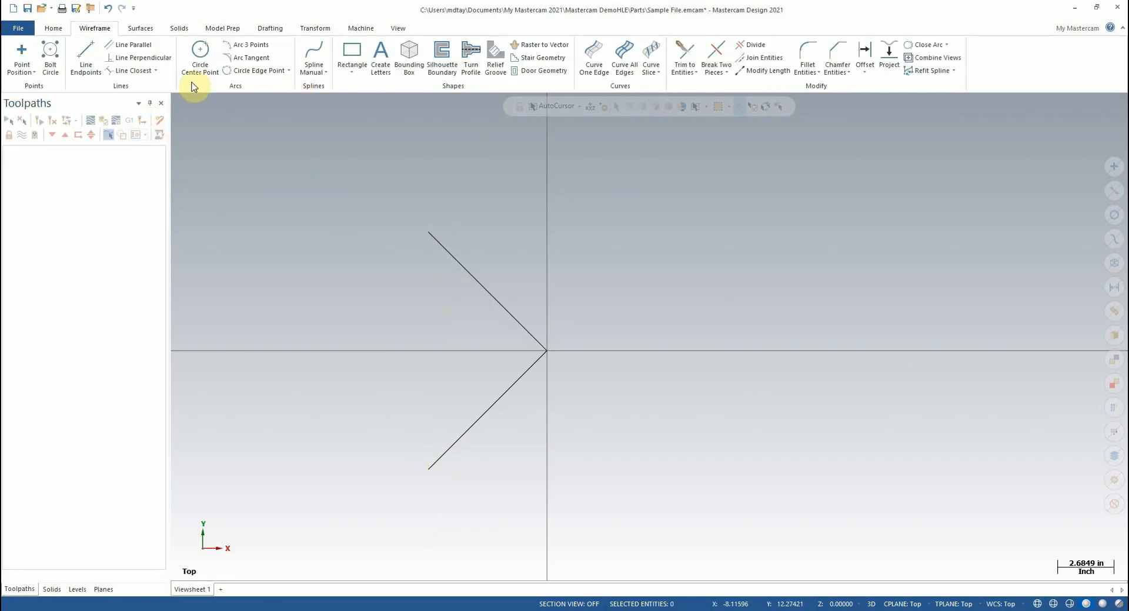
Step: Draw a vertical line about 11.35 long from the upper line's outer endpoint down to slightly past the lower line's outer endpoint
left_click(86, 57)
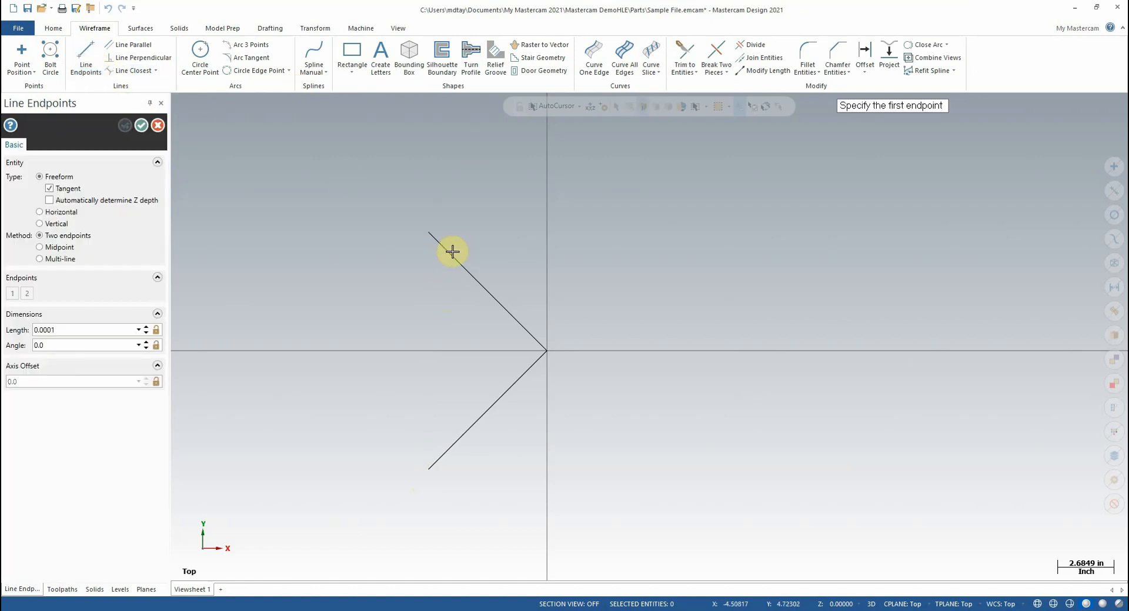
left_click(427, 232)
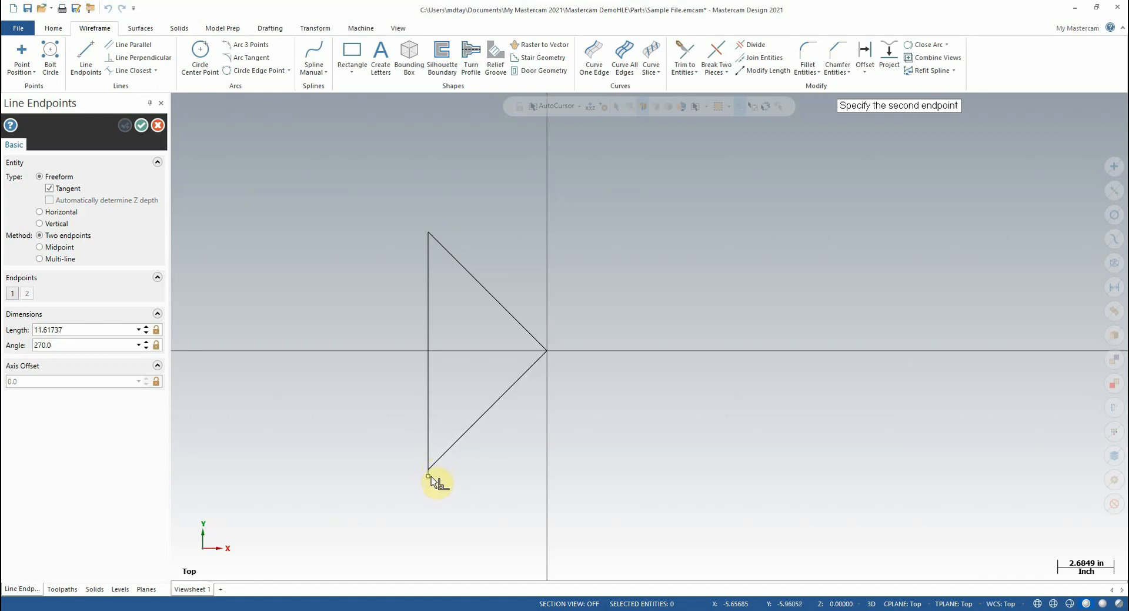
scroll(433, 479, "up", 5)
scroll(432, 477, "up", 5)
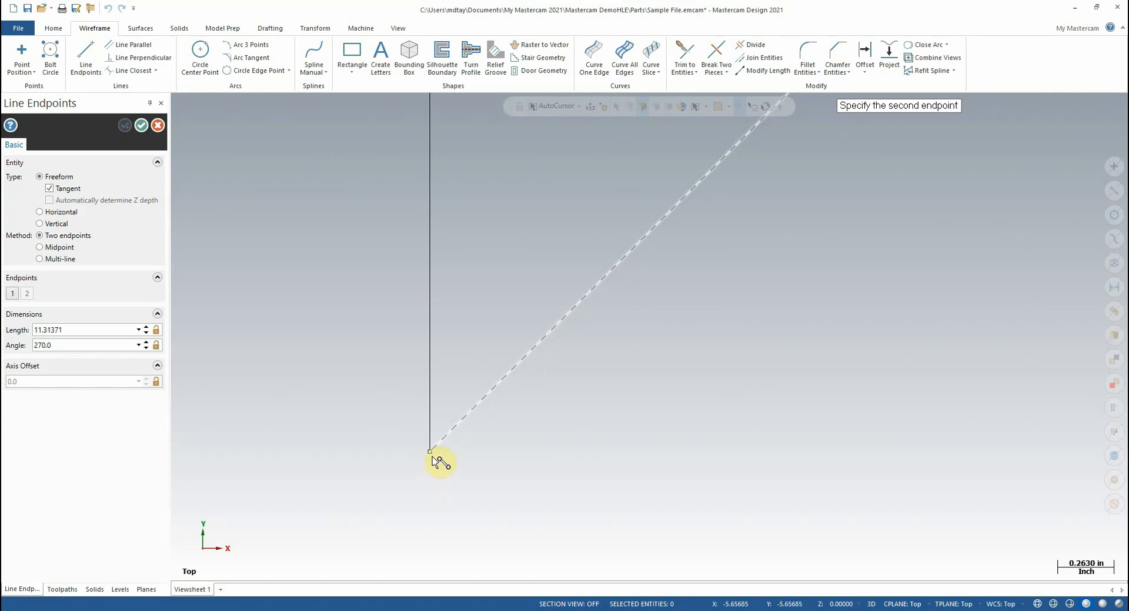
left_click(432, 457)
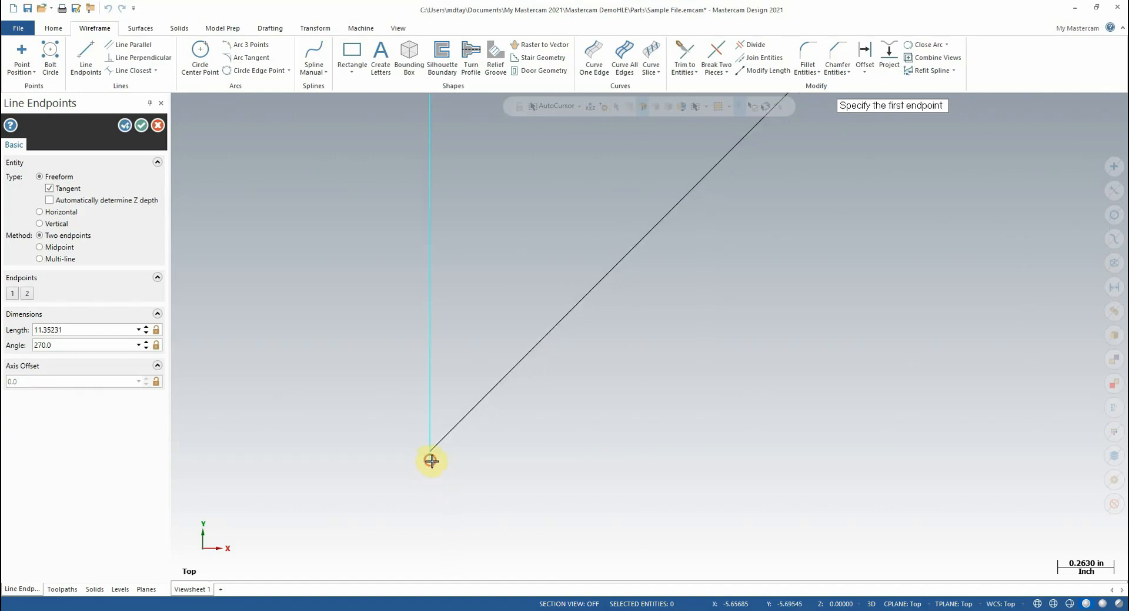
left_click(141, 124)
Step: Examine how the vertical line meets the lower angled line at the triangle's lower corner
scroll(418, 465, "up", 3)
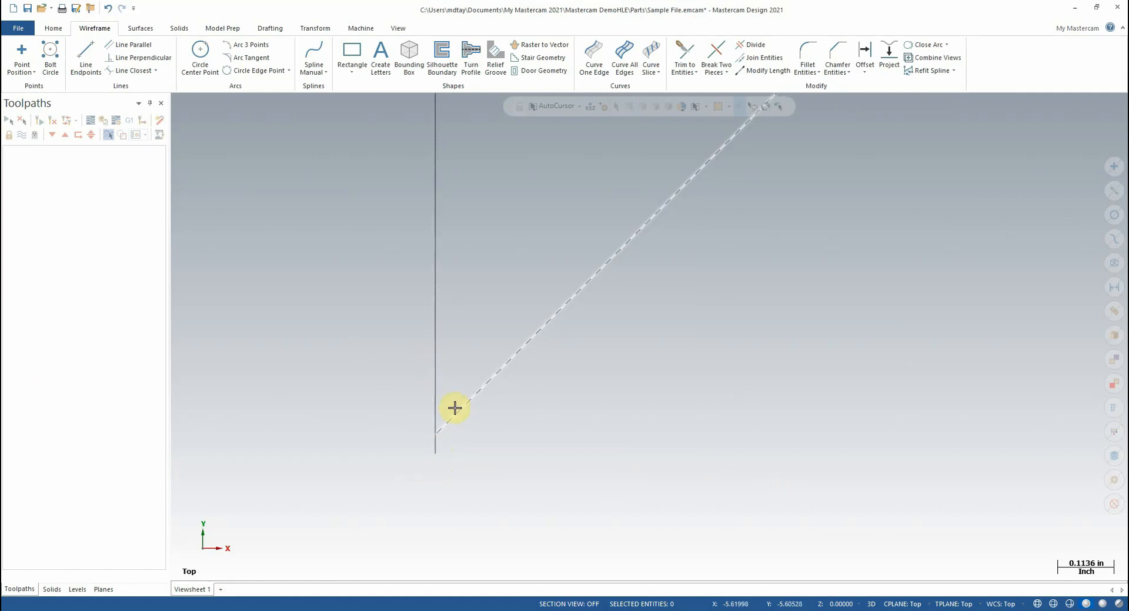
scroll(455, 407, "down", 6)
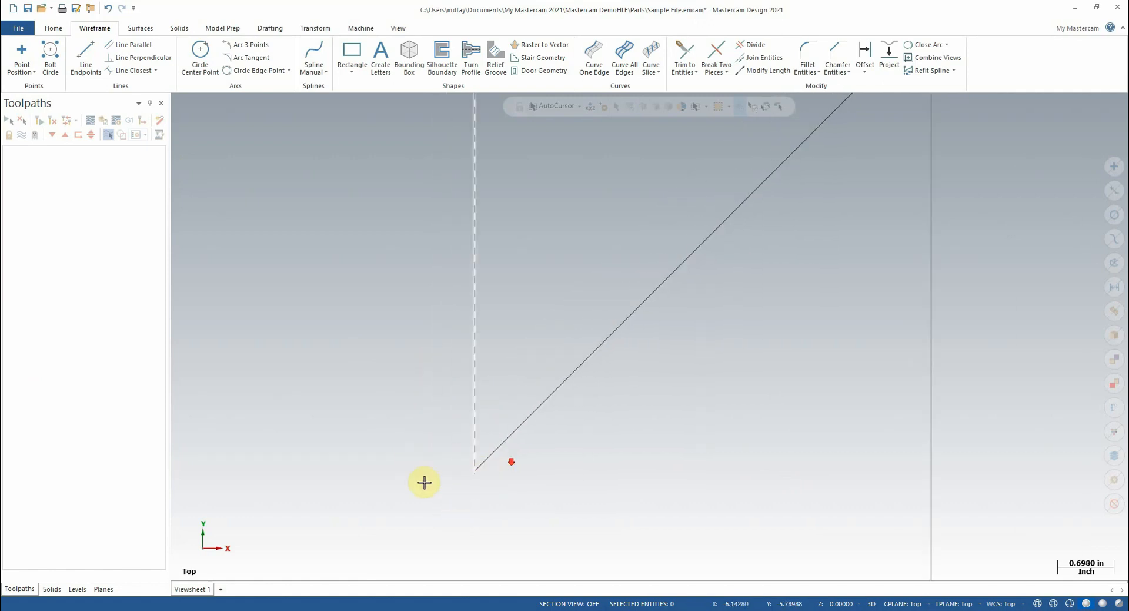
scroll(424, 482, "down", 3)
scroll(520, 476, "down", 1)
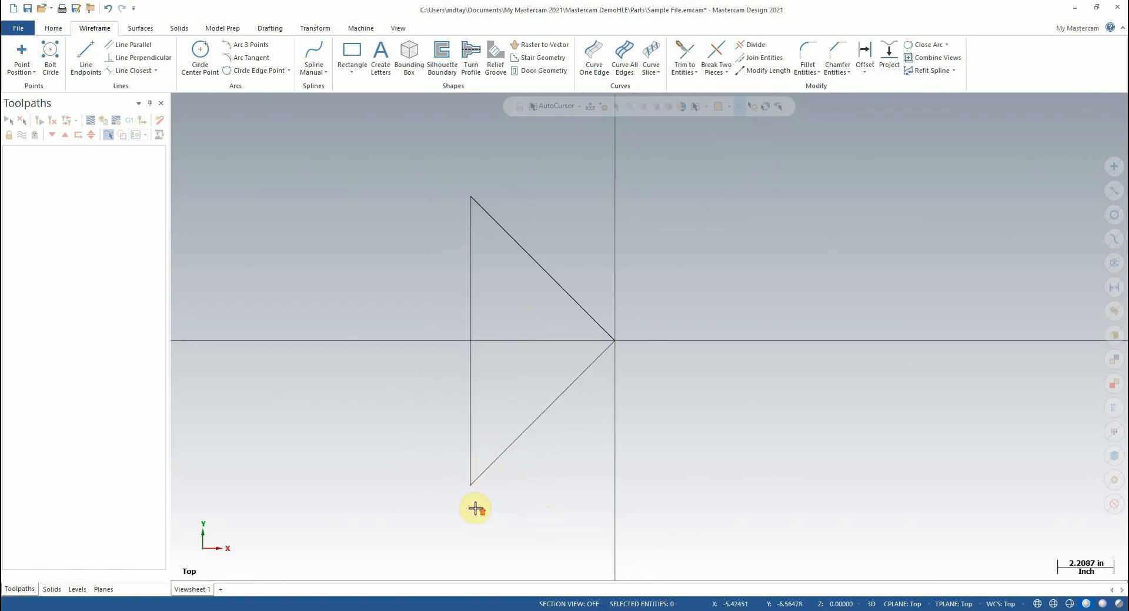
scroll(474, 507, "up", 1)
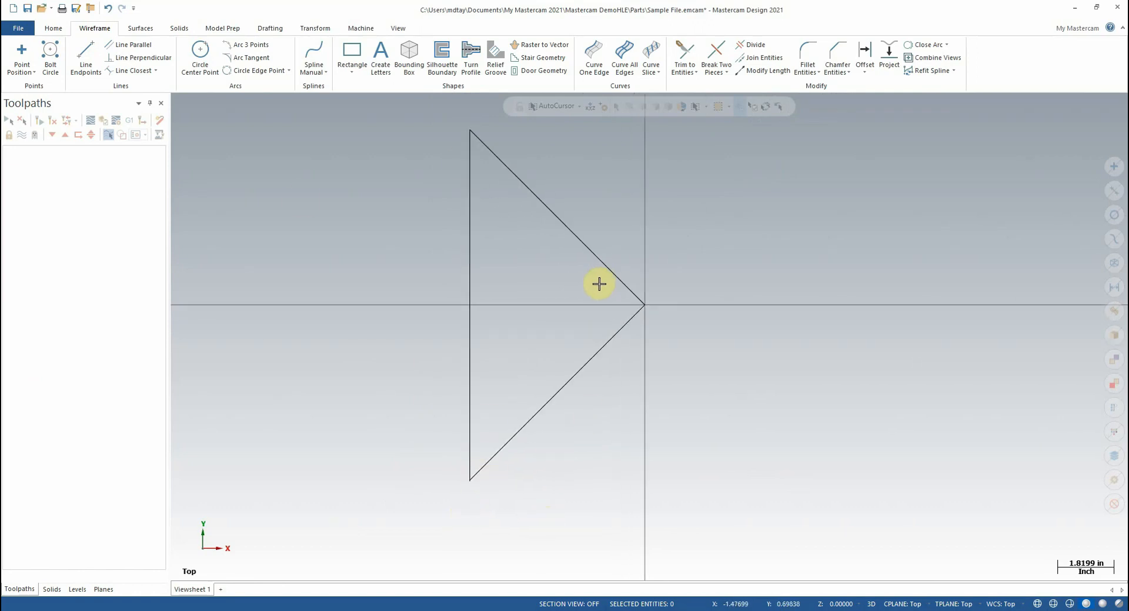
left_click(605, 266)
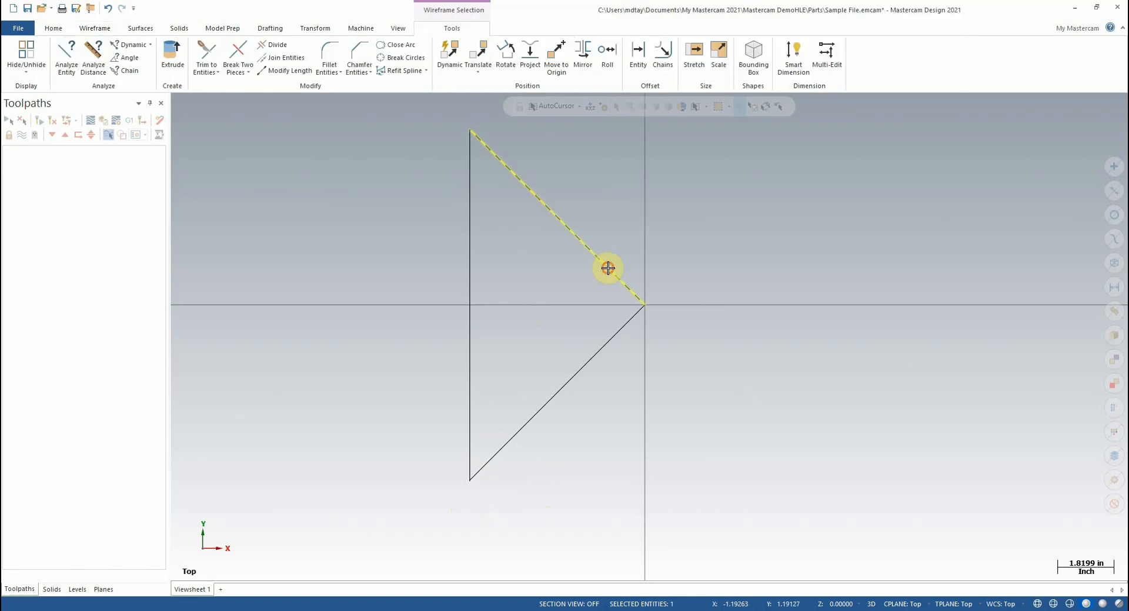
left_click(591, 329)
left_click(608, 265)
left_click(589, 301)
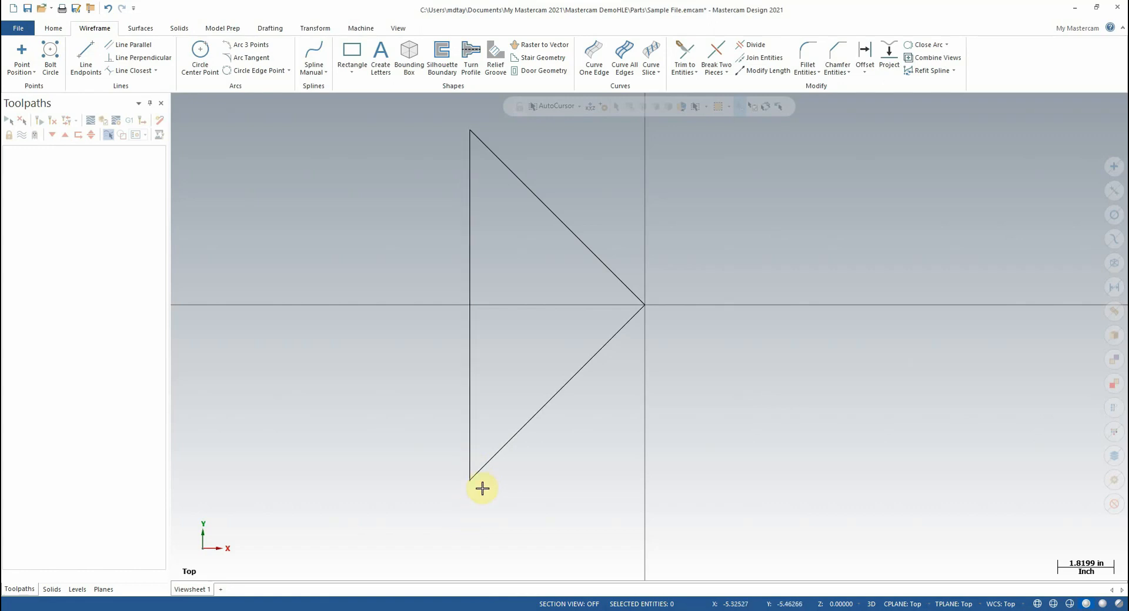
left_click(88, 64)
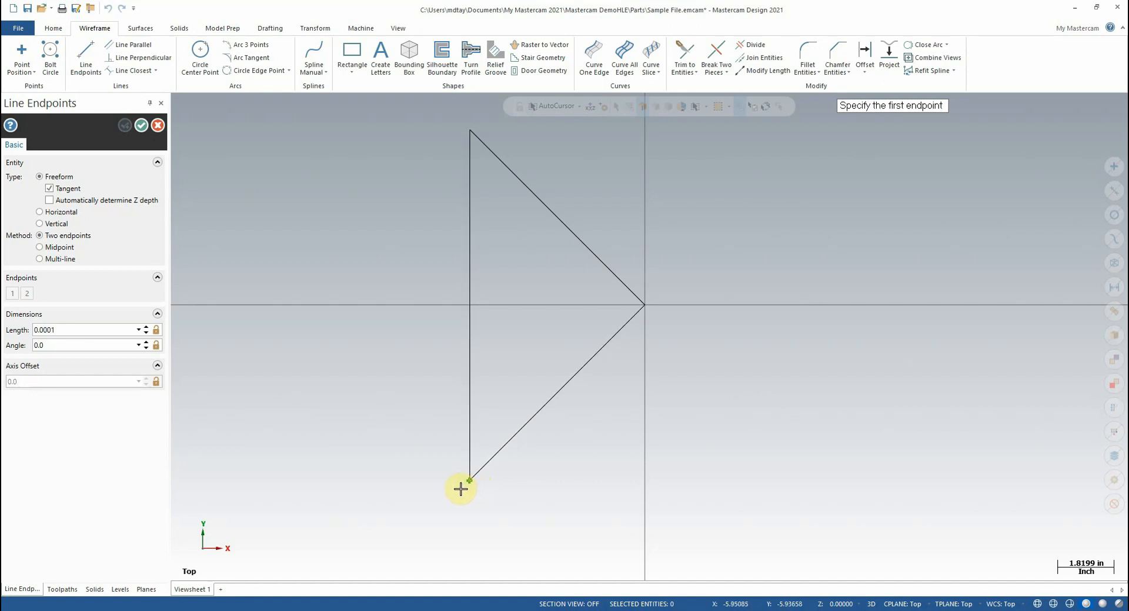
key("Escape")
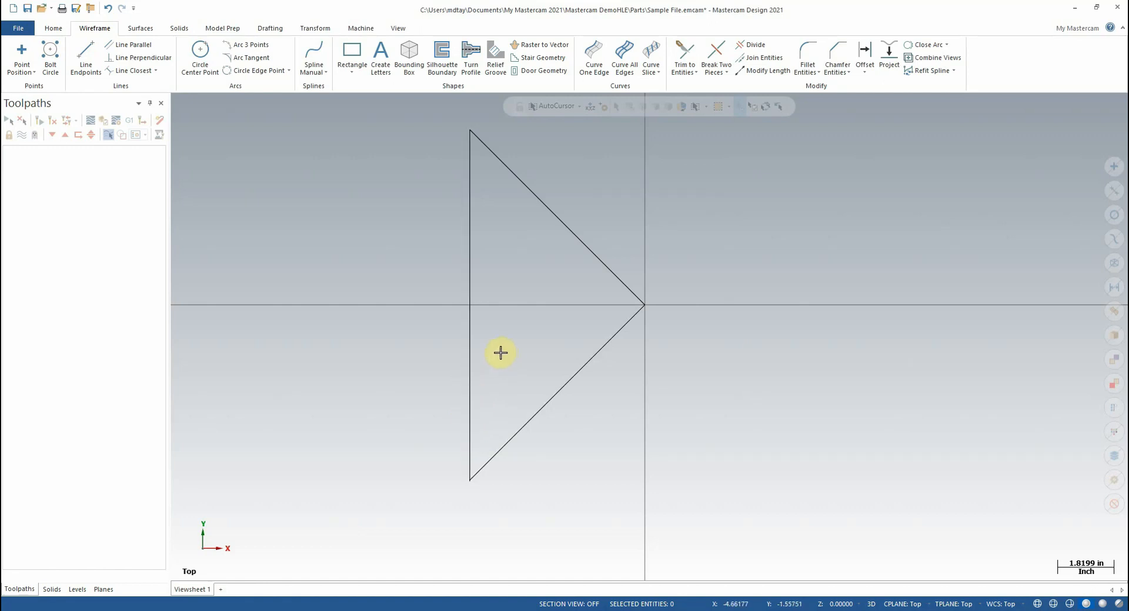
Step: Select the vertical line, check its lower end against the angled line, and delete it
scroll(465, 340, "up", 1)
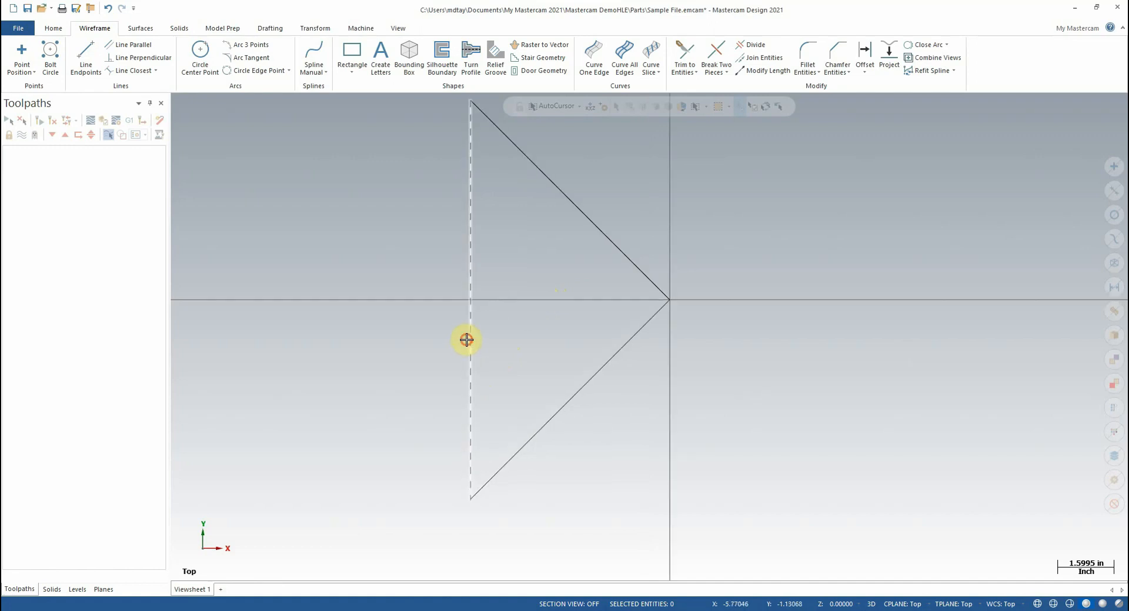
left_click(467, 339)
scroll(499, 383, "down", 3)
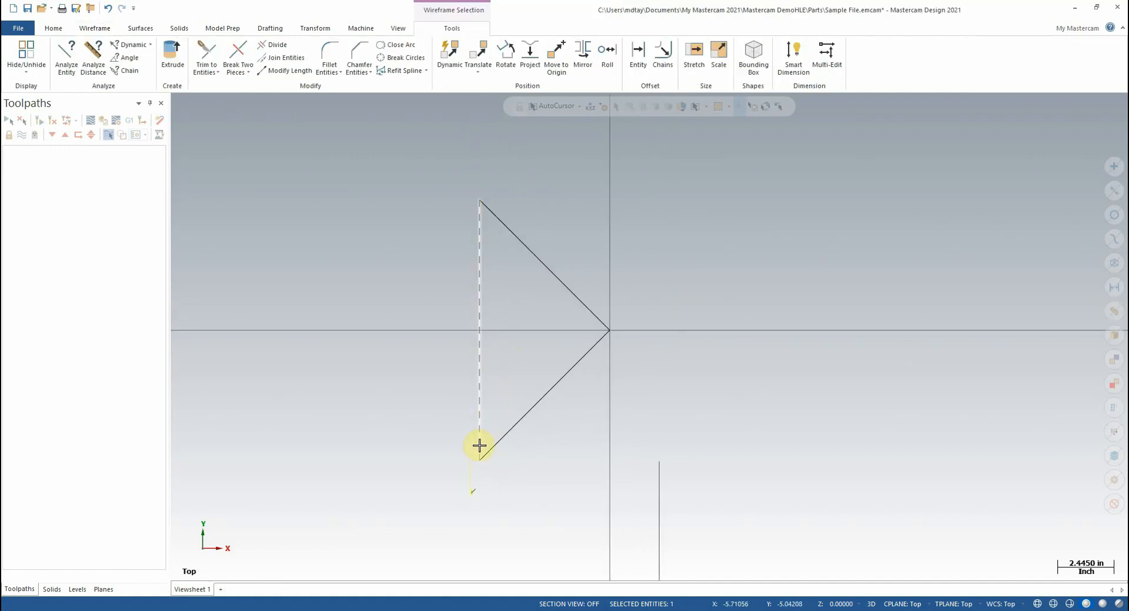
scroll(480, 445, "up", 10)
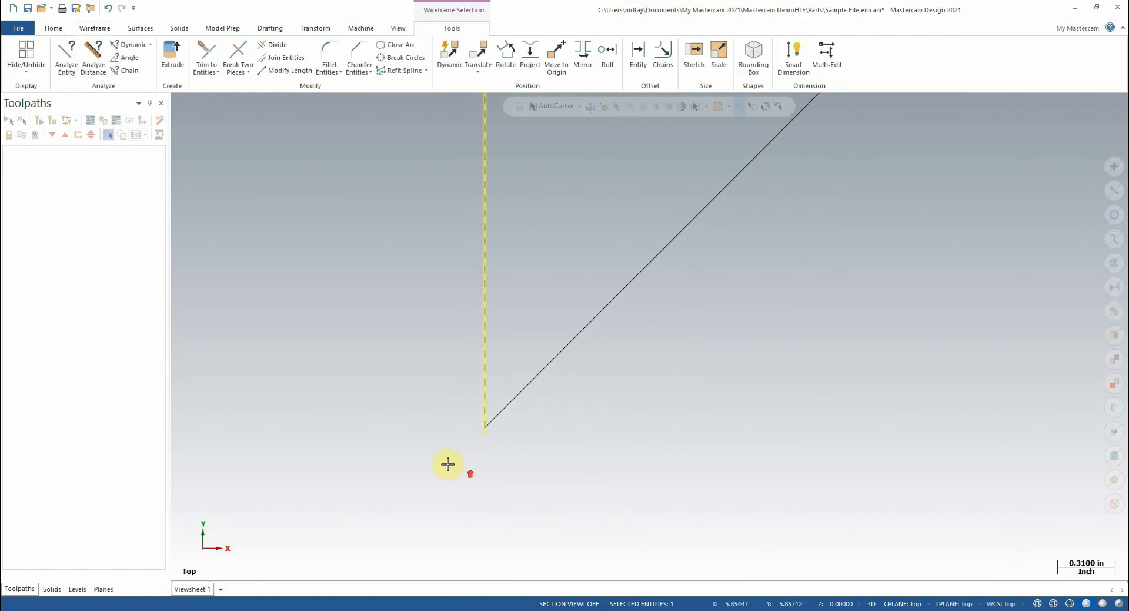
scroll(448, 464, "up", 2)
scroll(498, 503, "down", 4)
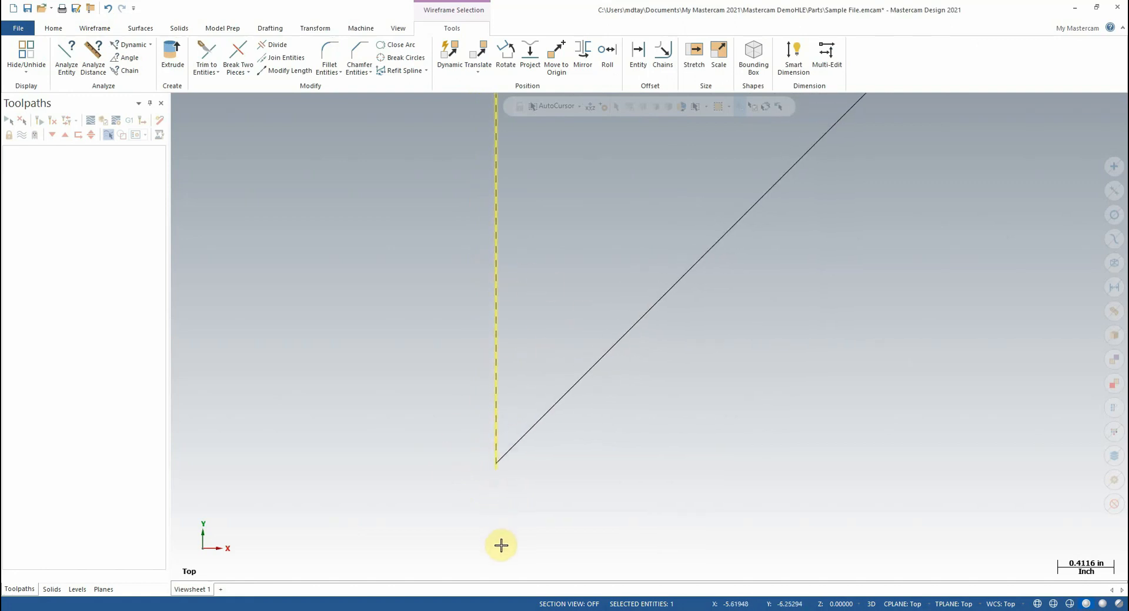
scroll(501, 544, "down", 7)
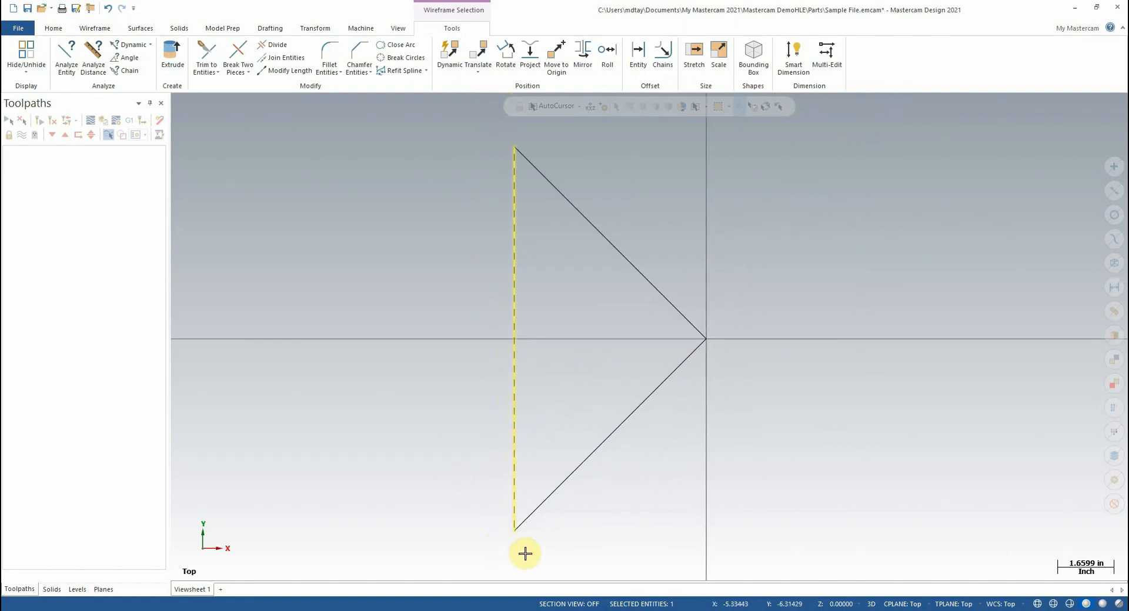
key("Delete")
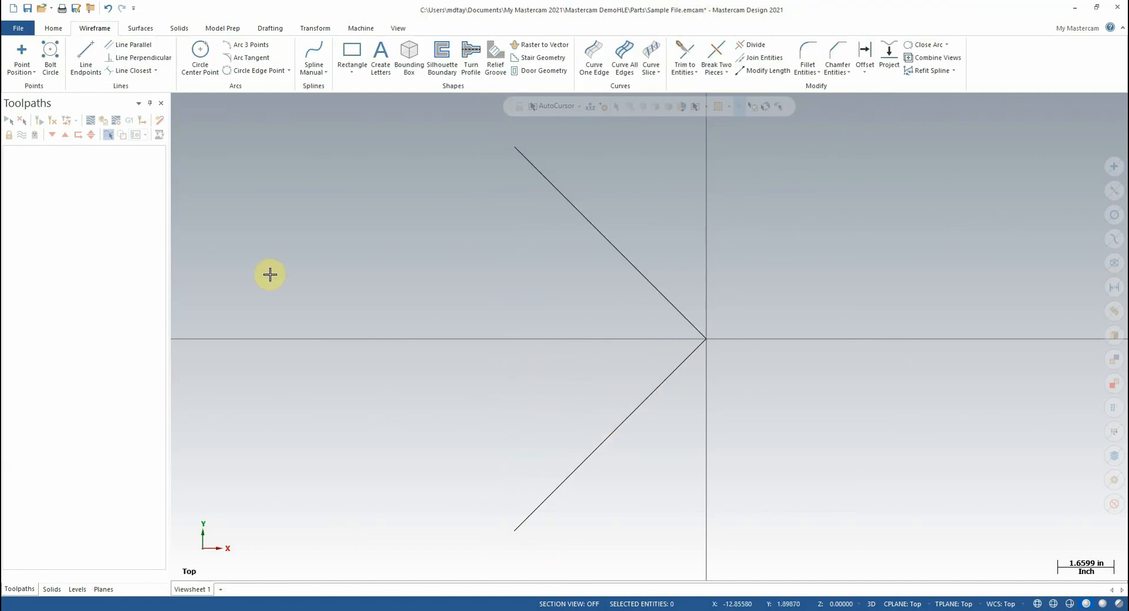
Step: Draw a vertical line exactly between the outer endpoints of the two angled lines, closing the triangle, and finish the line command
left_click(86, 56)
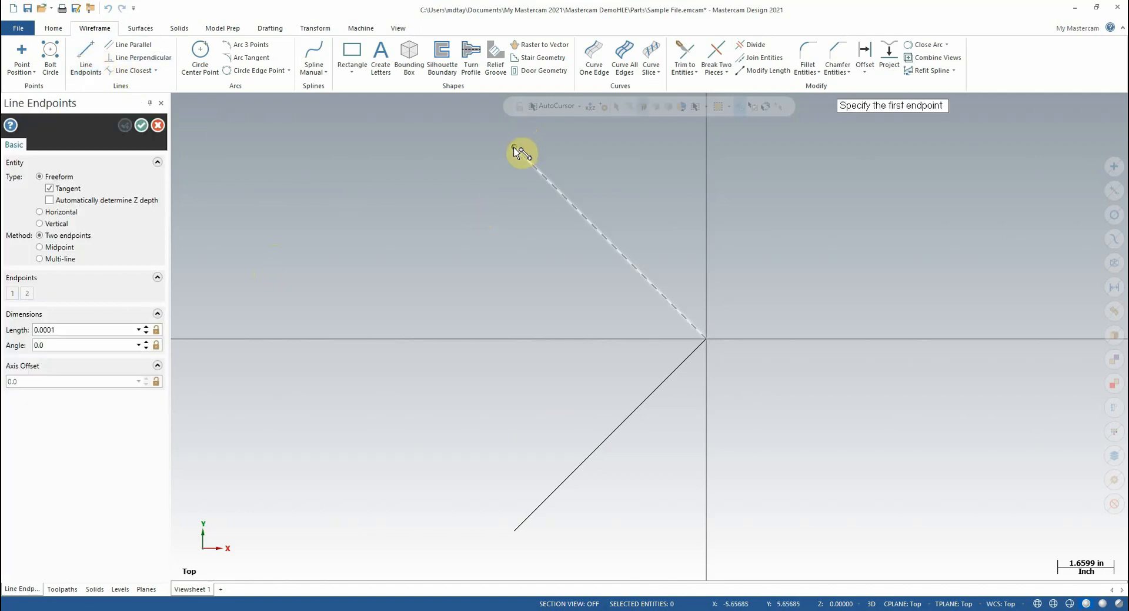
left_click(515, 148)
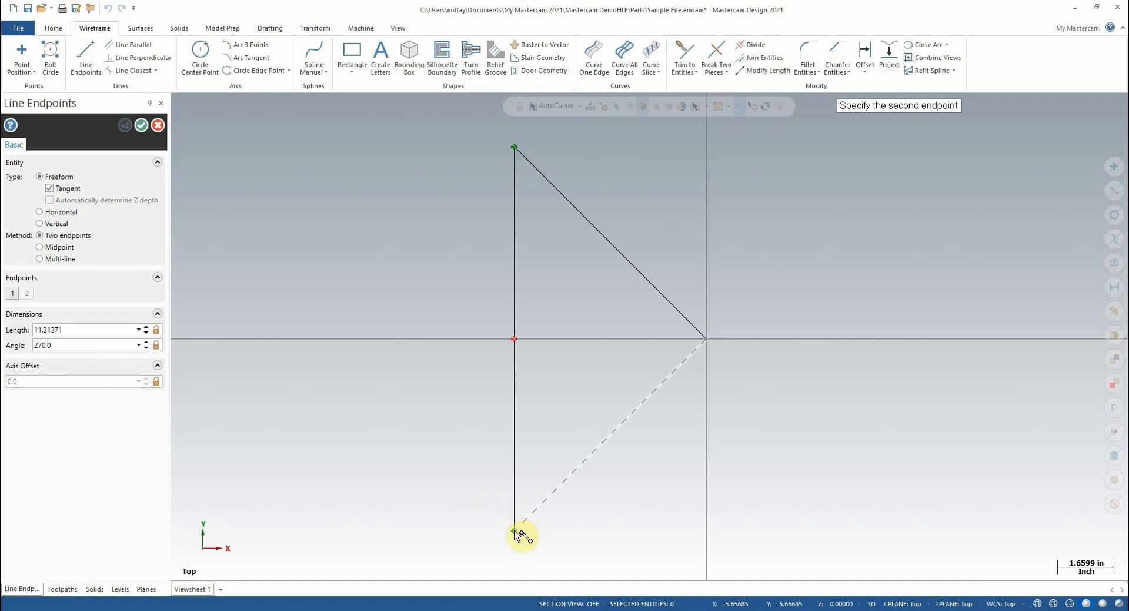
scroll(521, 464, "down", 1)
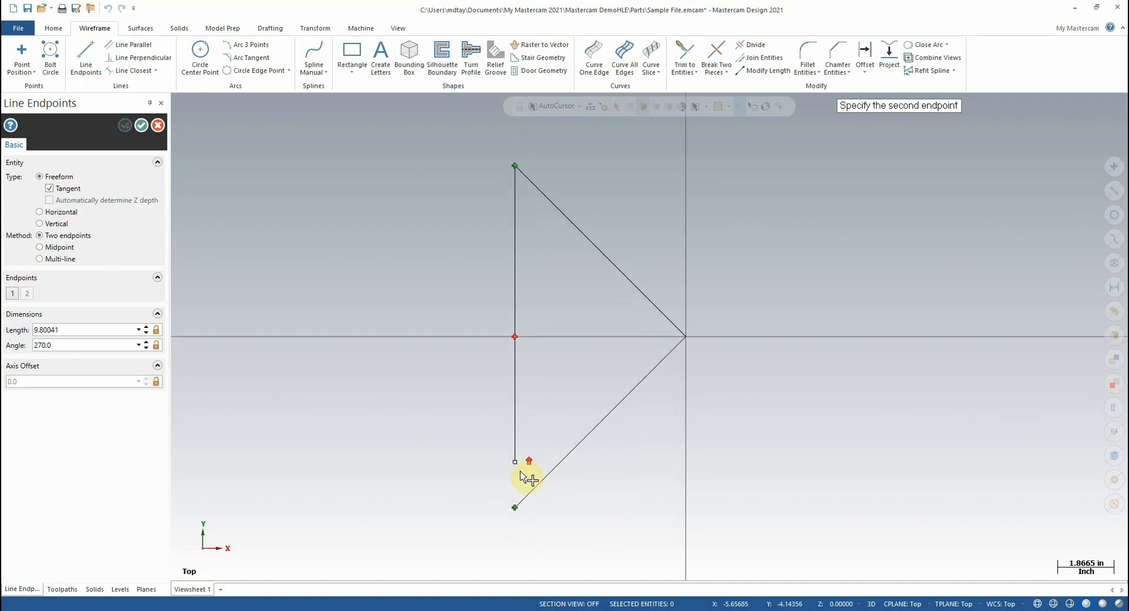
scroll(524, 477, "up", 7)
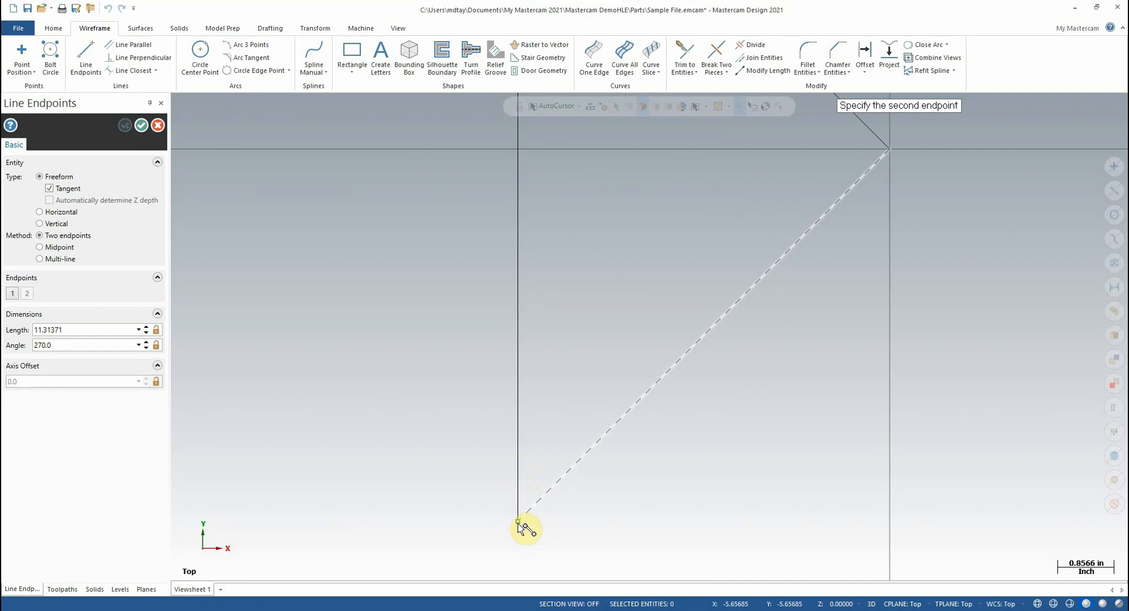
left_click(518, 523)
scroll(461, 541, "down", 3)
left_click(142, 125)
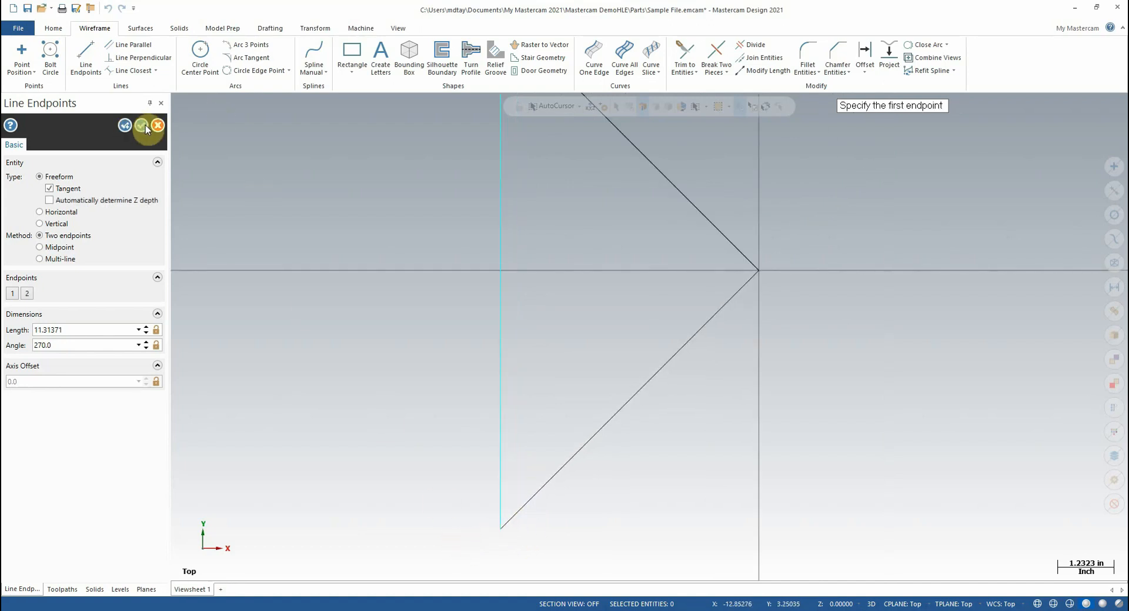
scroll(580, 527, "down", 4)
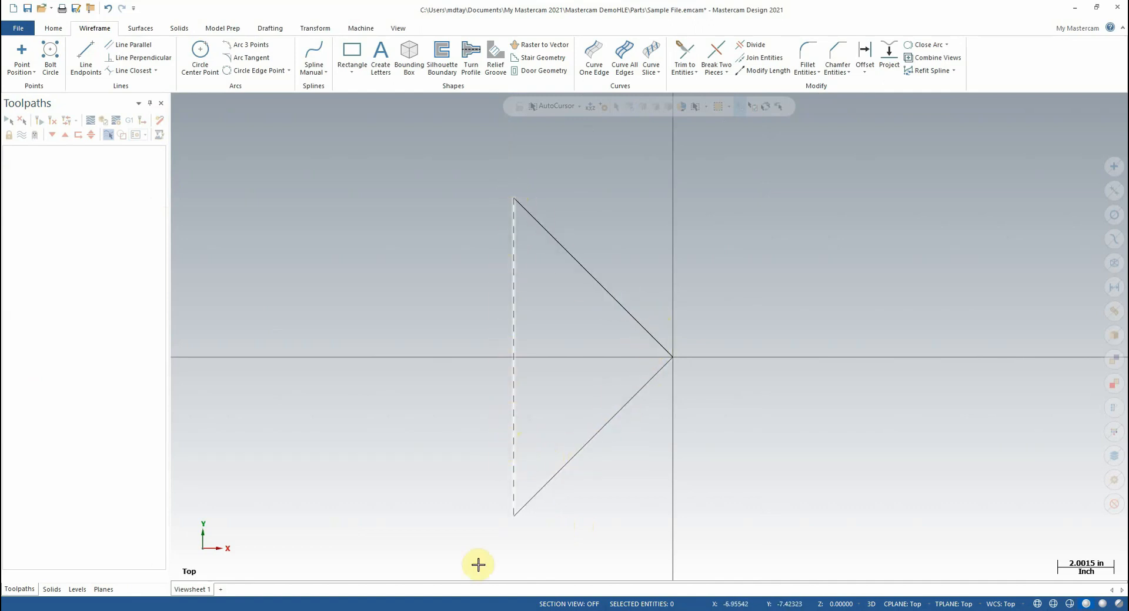
scroll(947, 377, "down", 2)
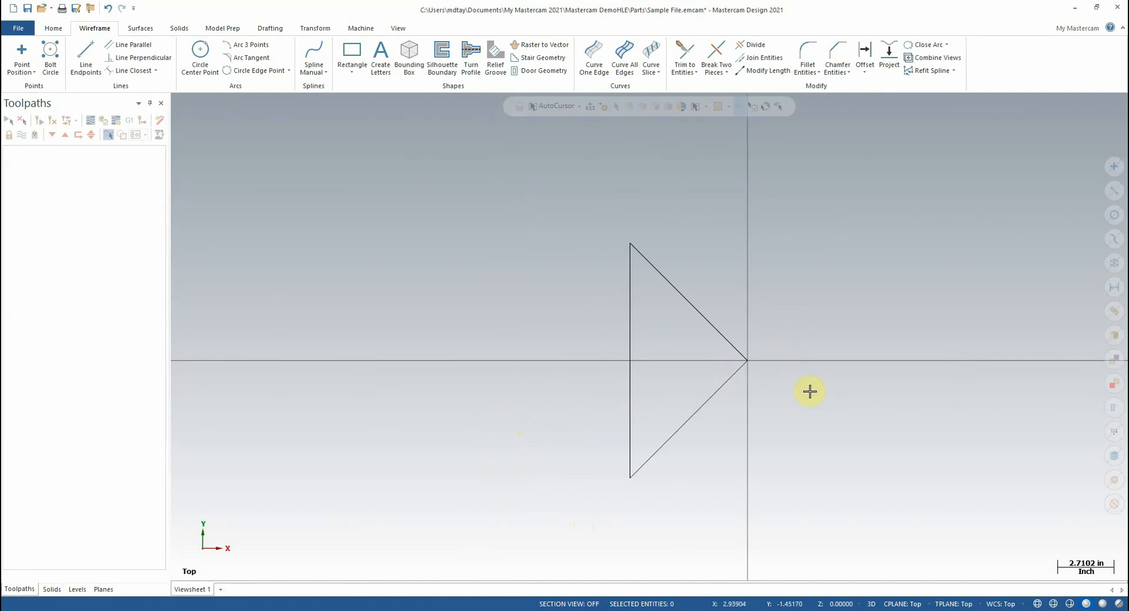
scroll(808, 391, "up", 2)
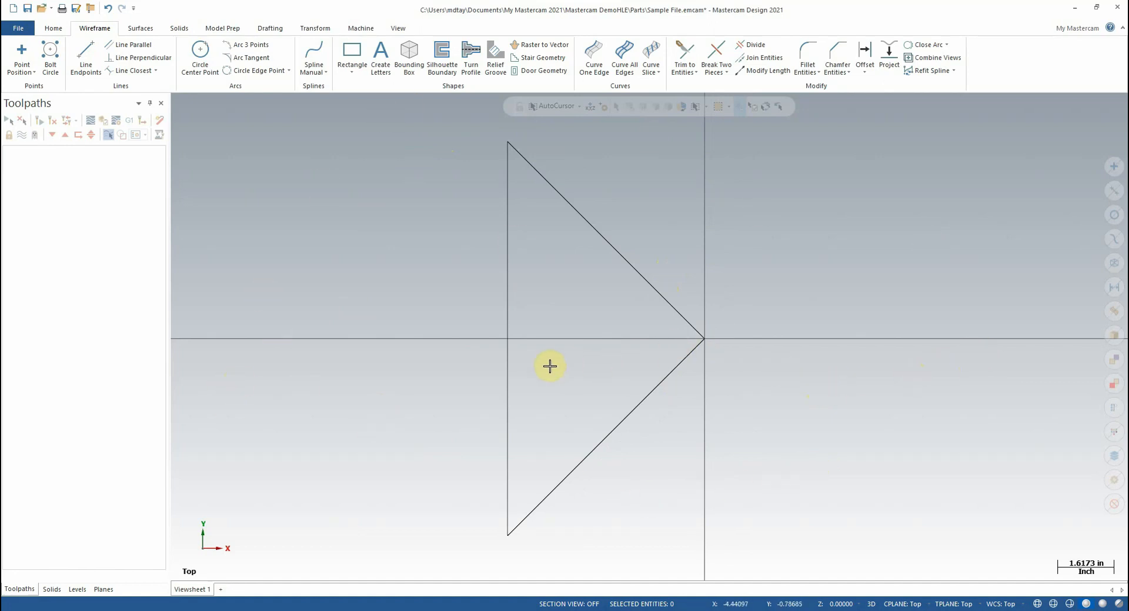
Step: Draw a center-point circle with a radius of about 3.35 in, centered on the origin
scroll(621, 409, "down", 2)
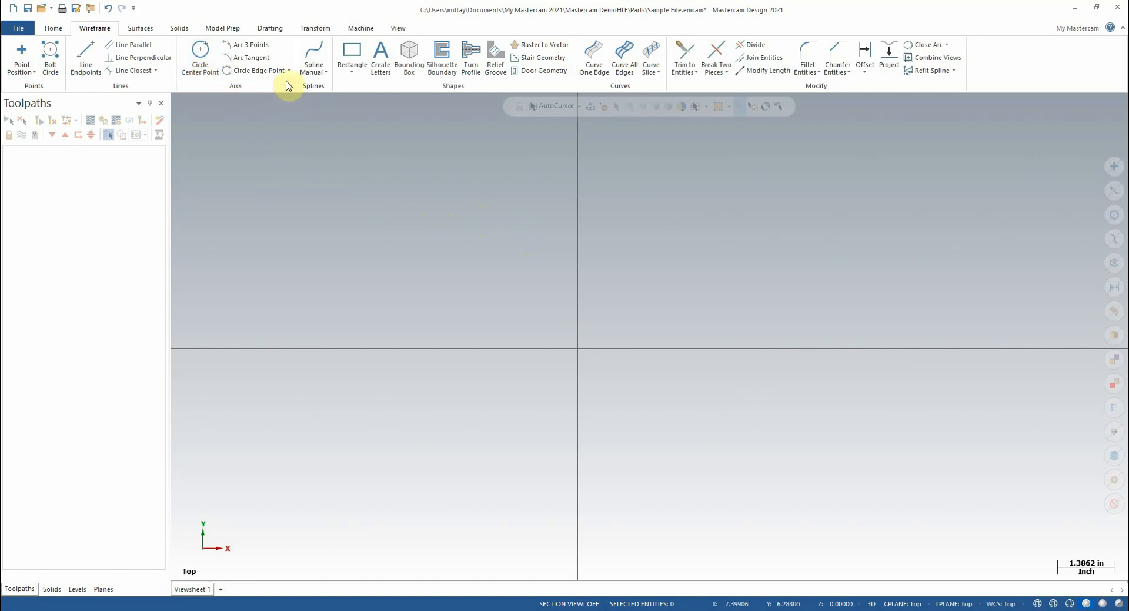
left_click(200, 59)
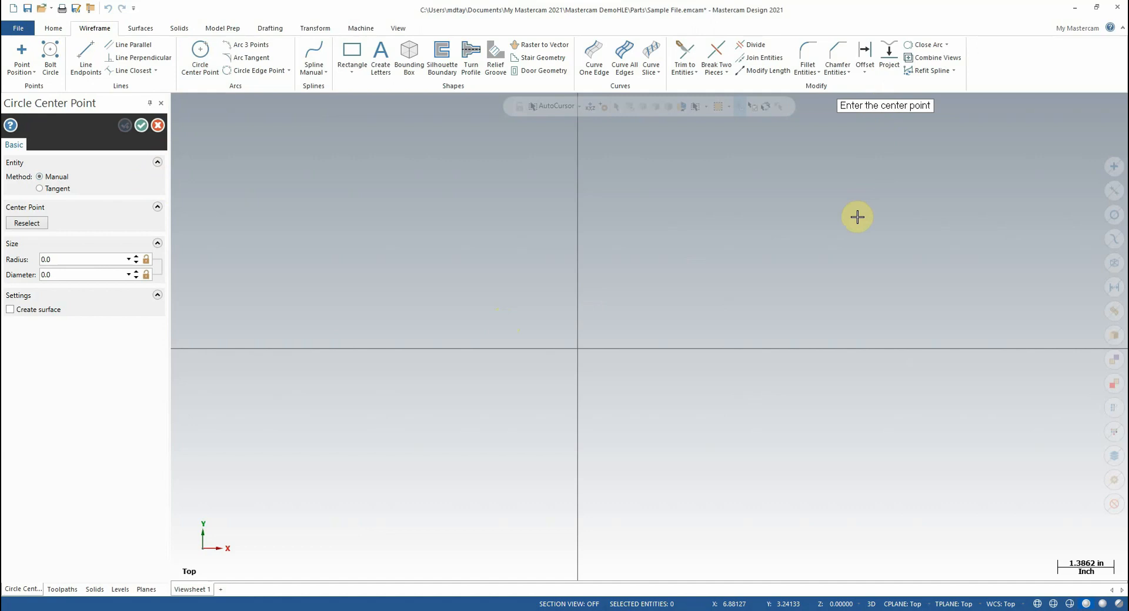
left_click(578, 349)
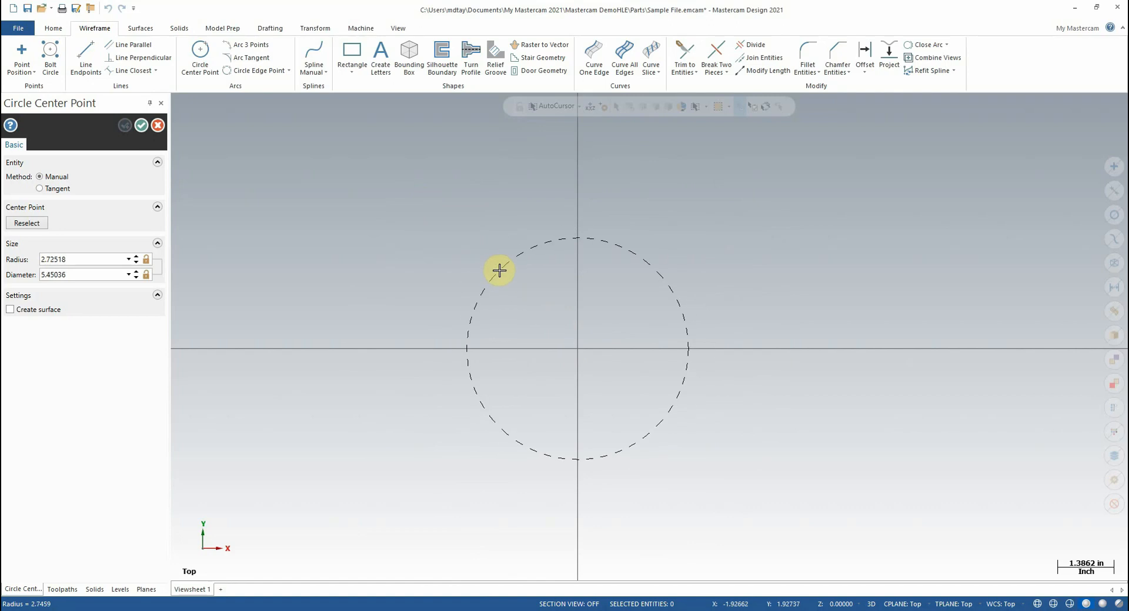
left_click(487, 245)
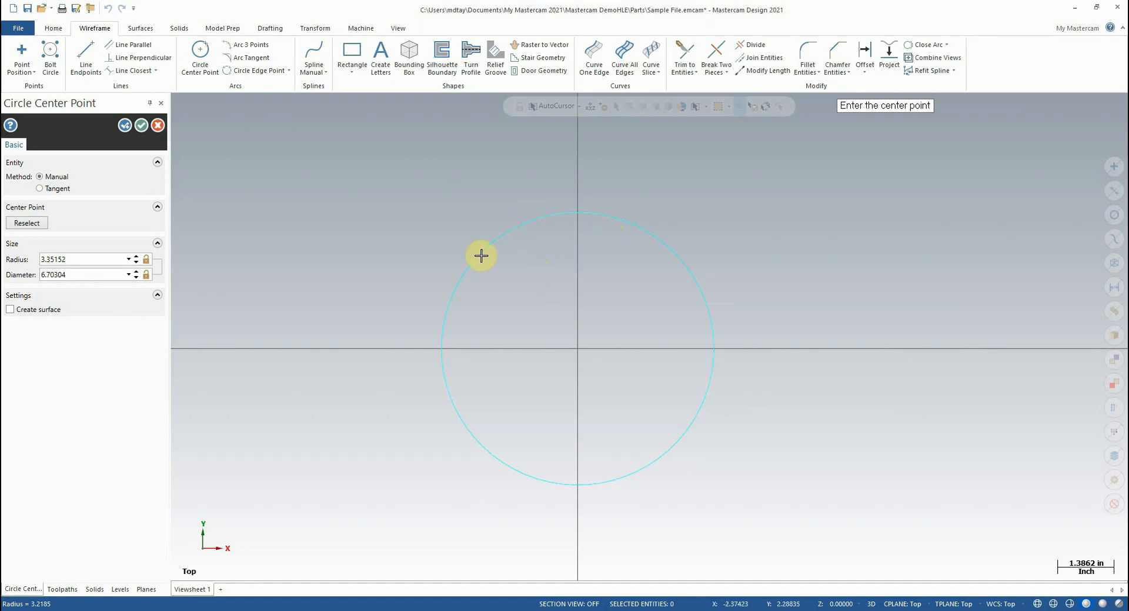
Step: Set the circle's diameter to 6.5 in and compare it with the radius value and the center-to-edge distance
left_click(94, 275)
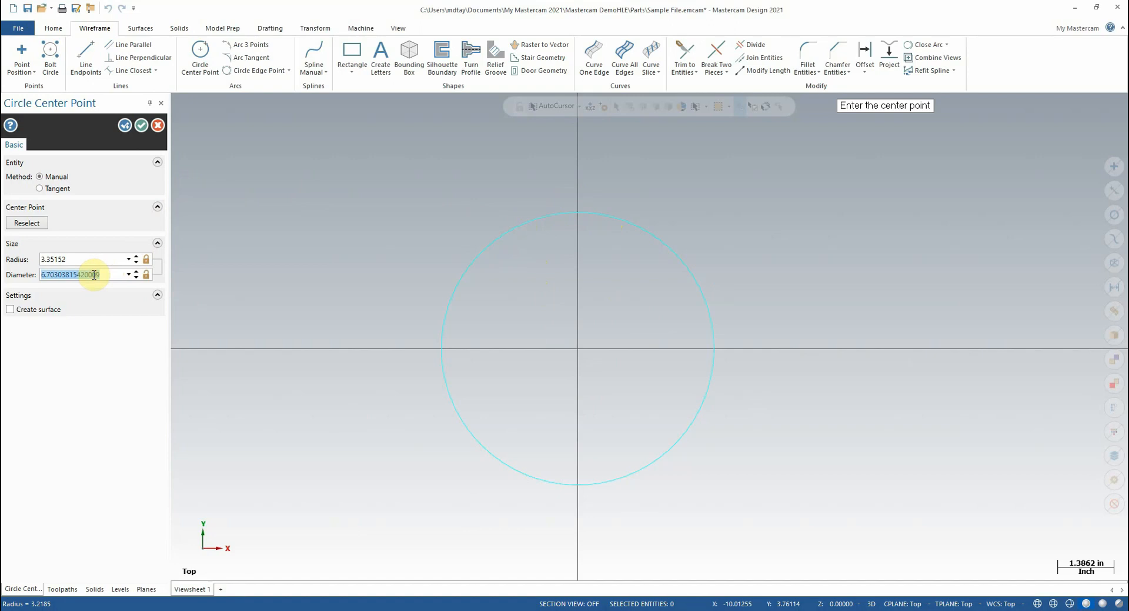
type("6.5")
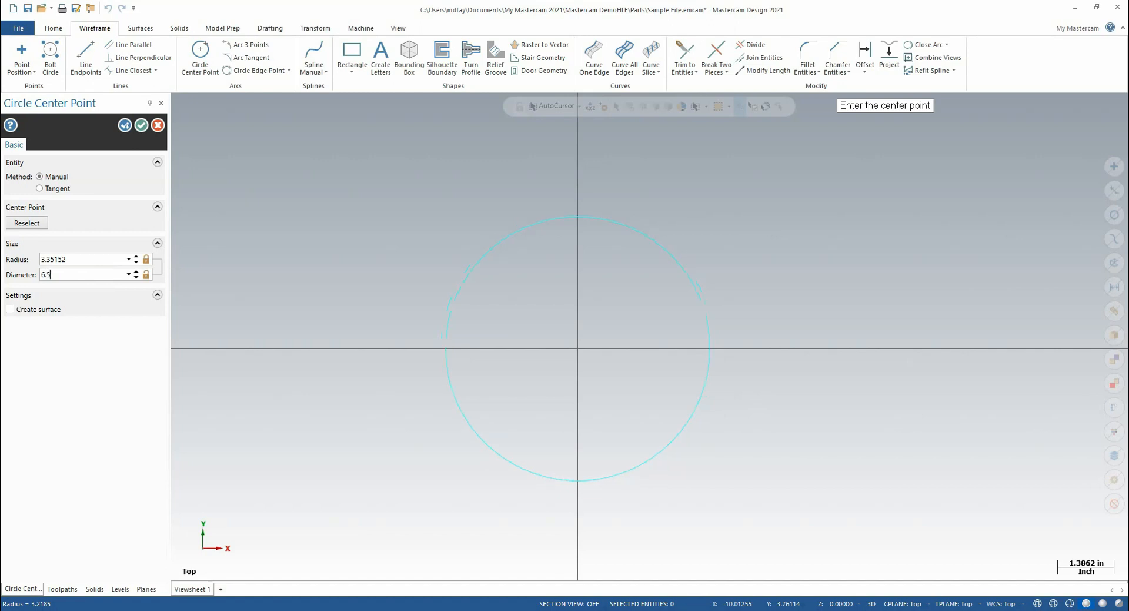
left_click(91, 257)
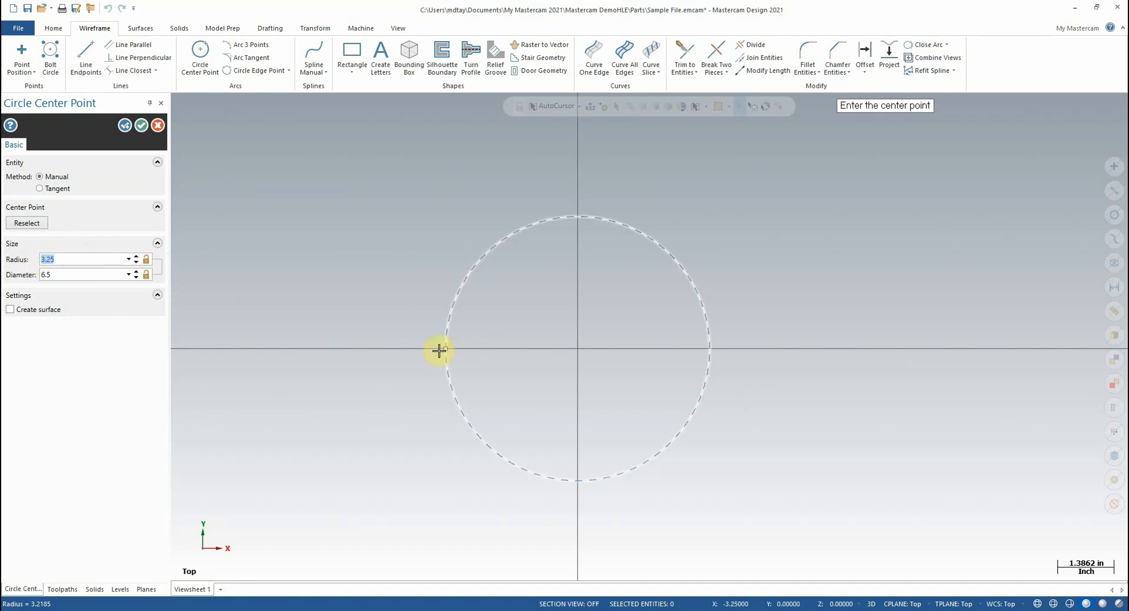
left_click(567, 349)
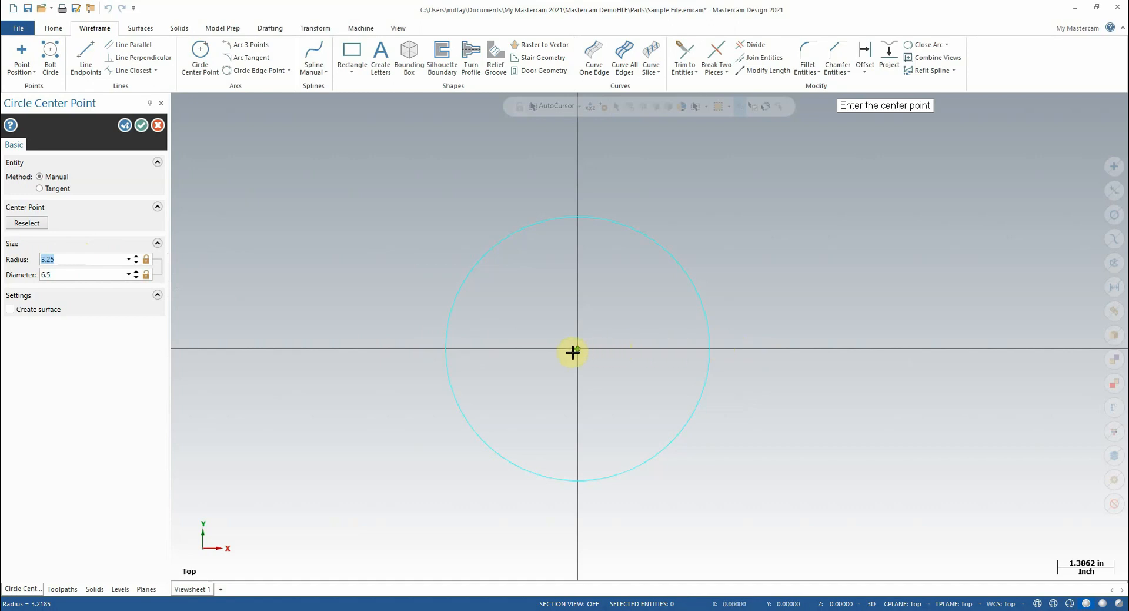
left_click(89, 272)
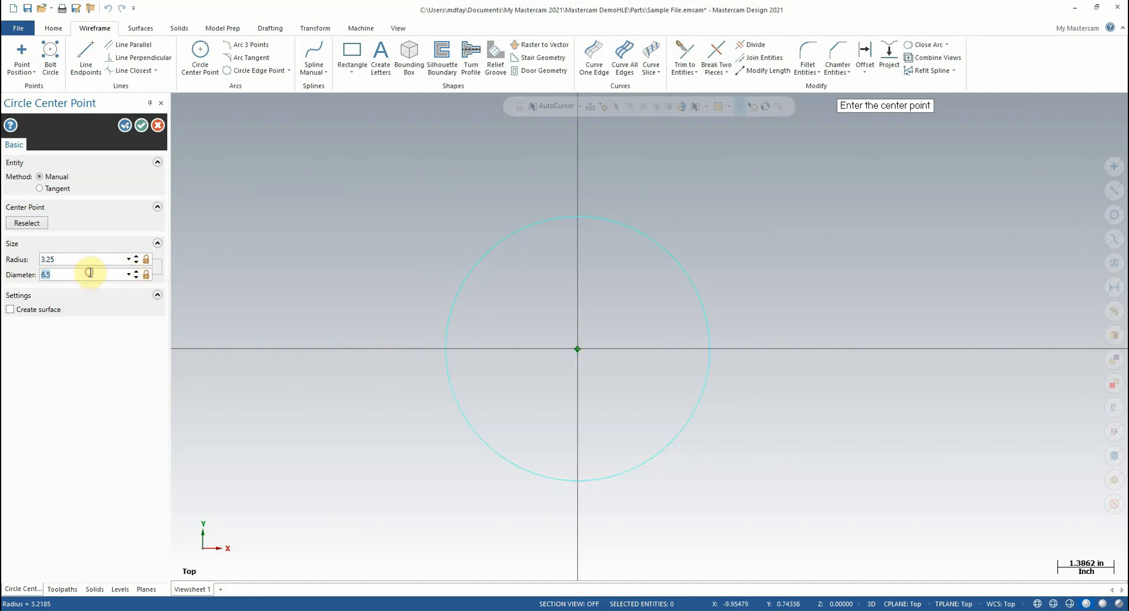
left_click(445, 349)
Step: Set the circle's radius to 3 in, compare the radius and diameter values, and accept the circle
left_click(83, 261)
left_click(87, 259)
type("3")
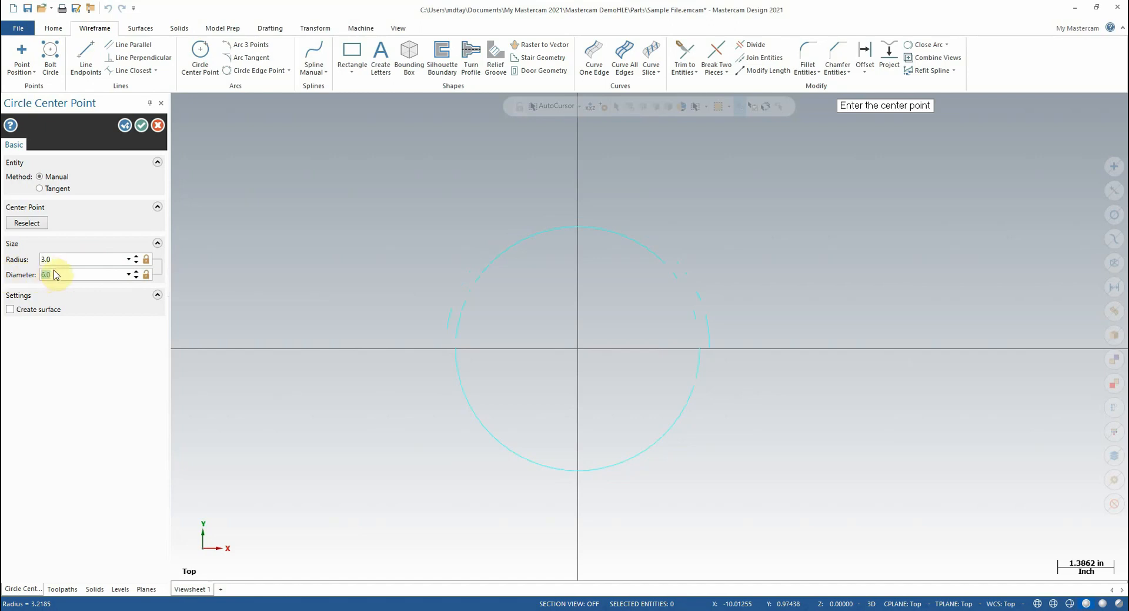
left_click(77, 270)
left_click(68, 273)
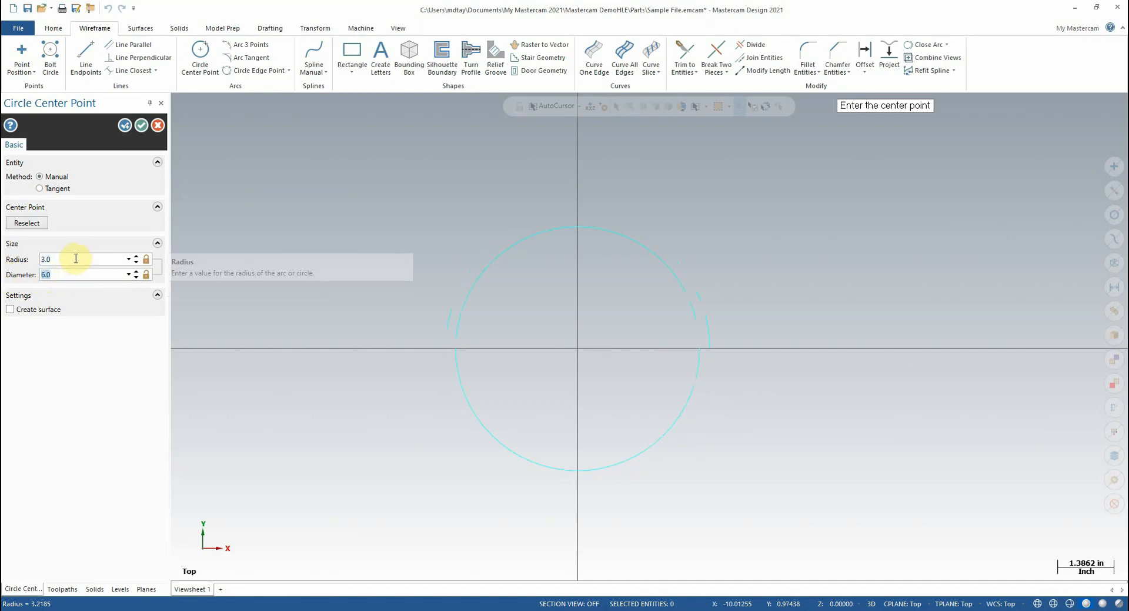
left_click(73, 258)
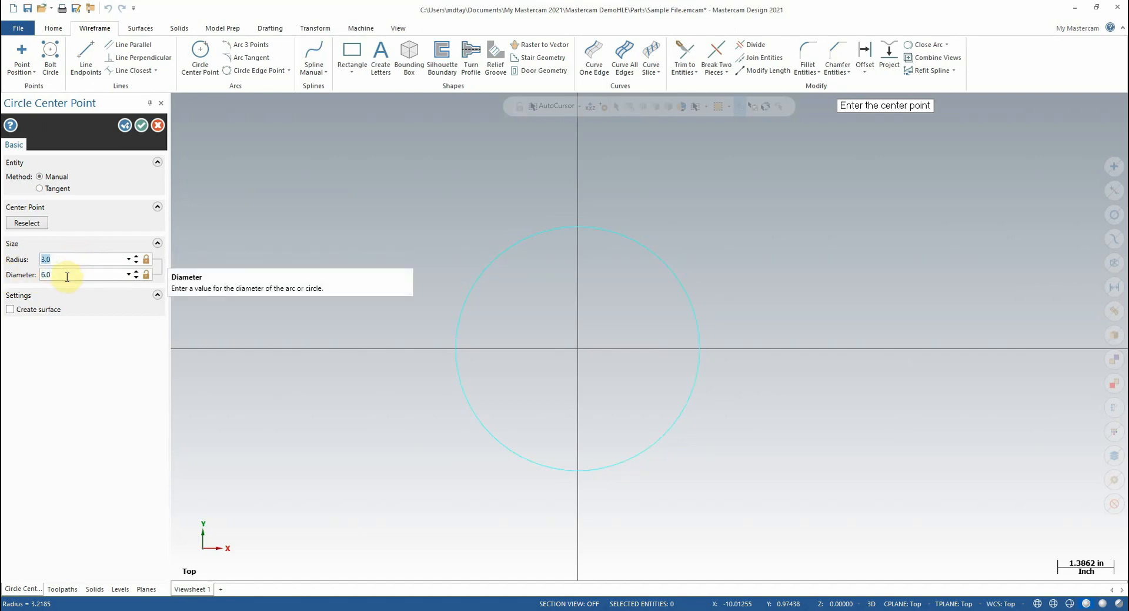
left_click(65, 275)
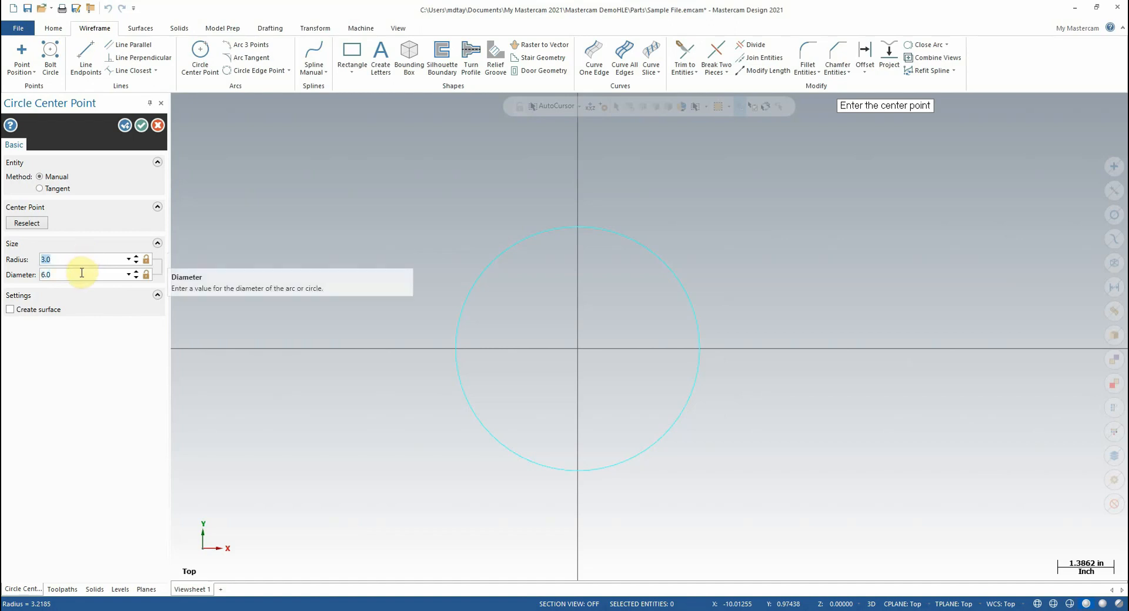
left_click(87, 260)
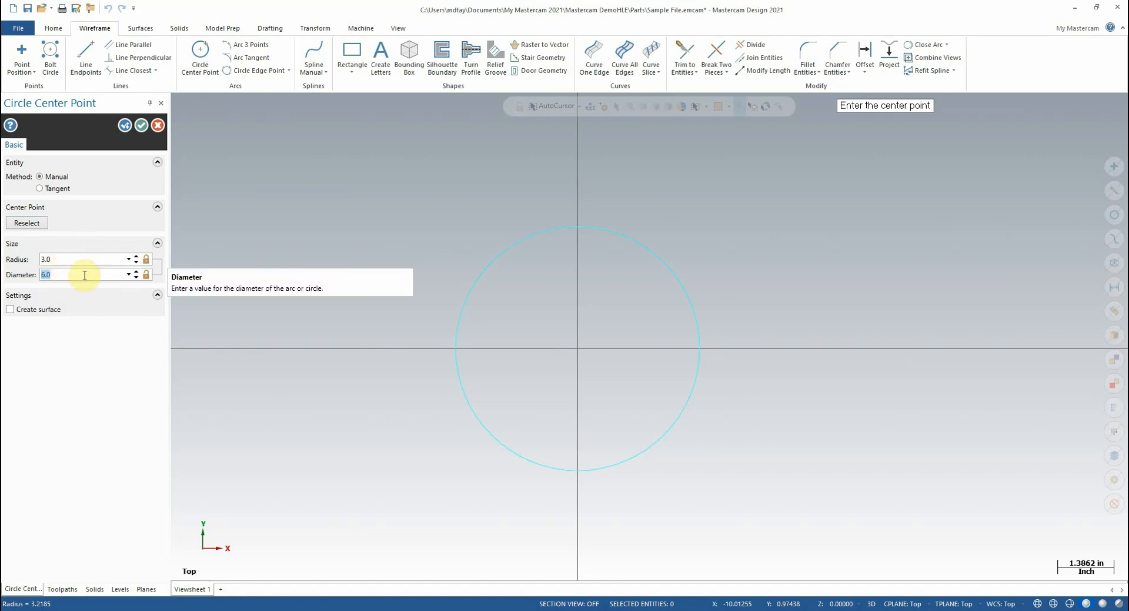
left_click(143, 126)
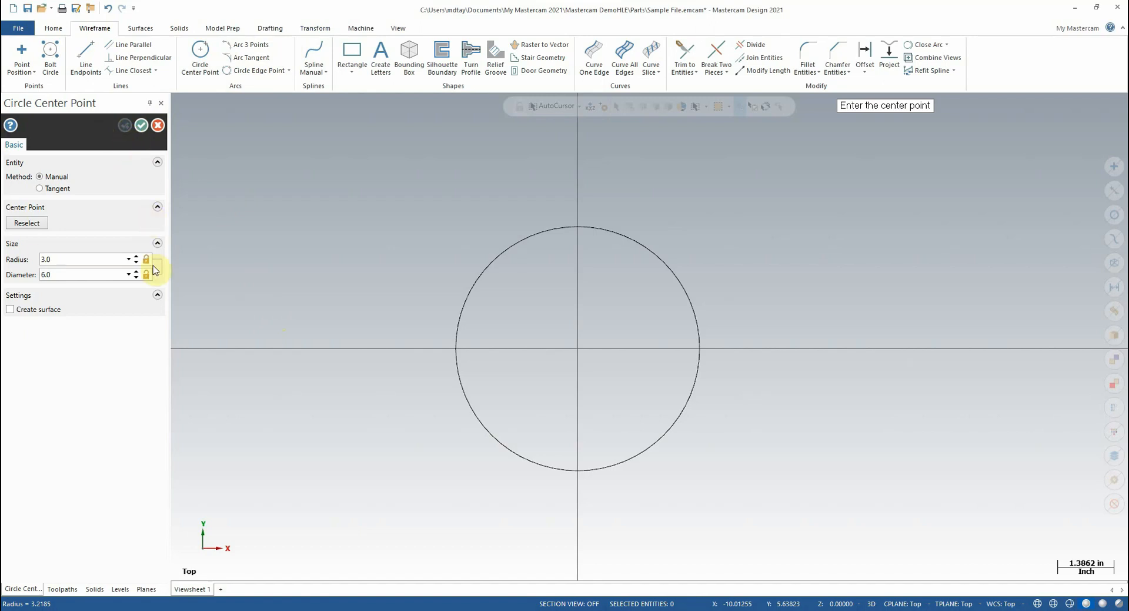
Step: Draw a second circle centered on the origin inside the first, set its diameter to 3 in, and finish the circle command
left_click(577, 349)
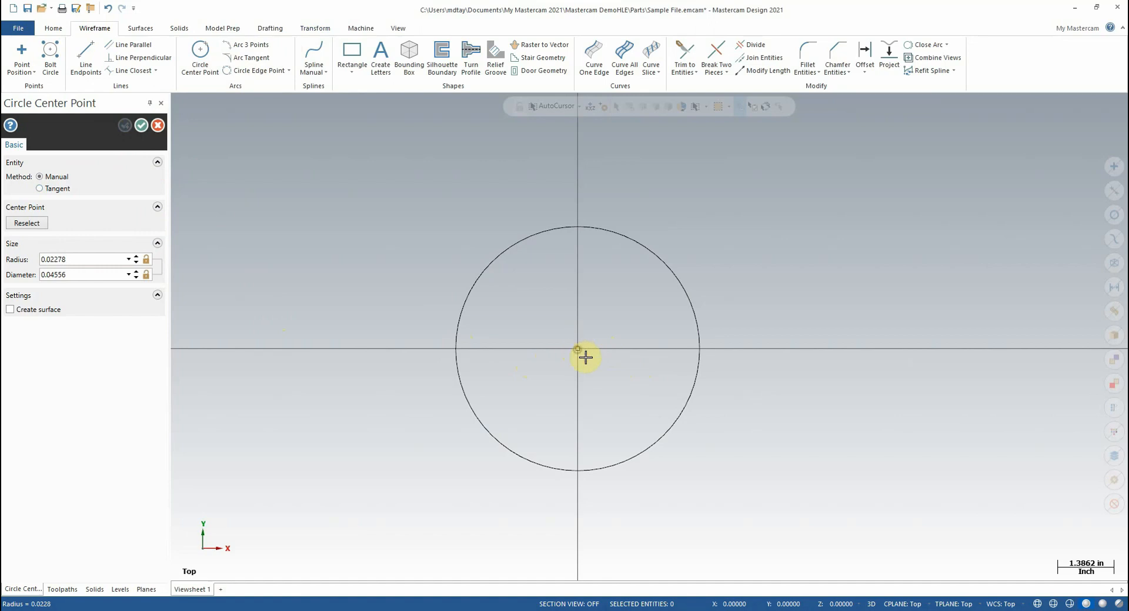
left_click(630, 410)
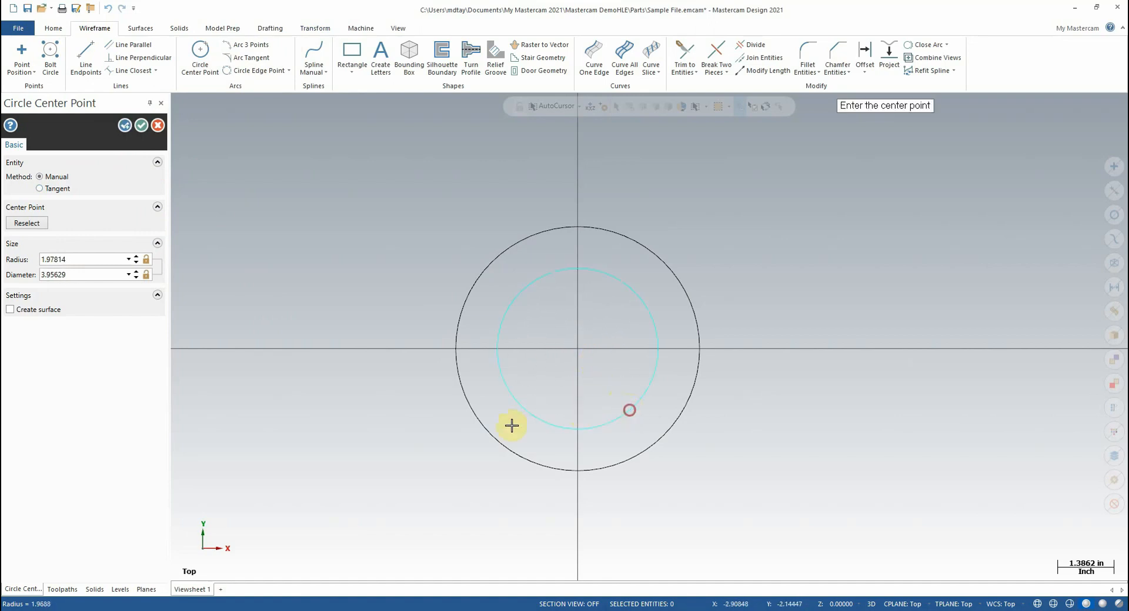
left_click(78, 278)
type("3")
left_click(140, 124)
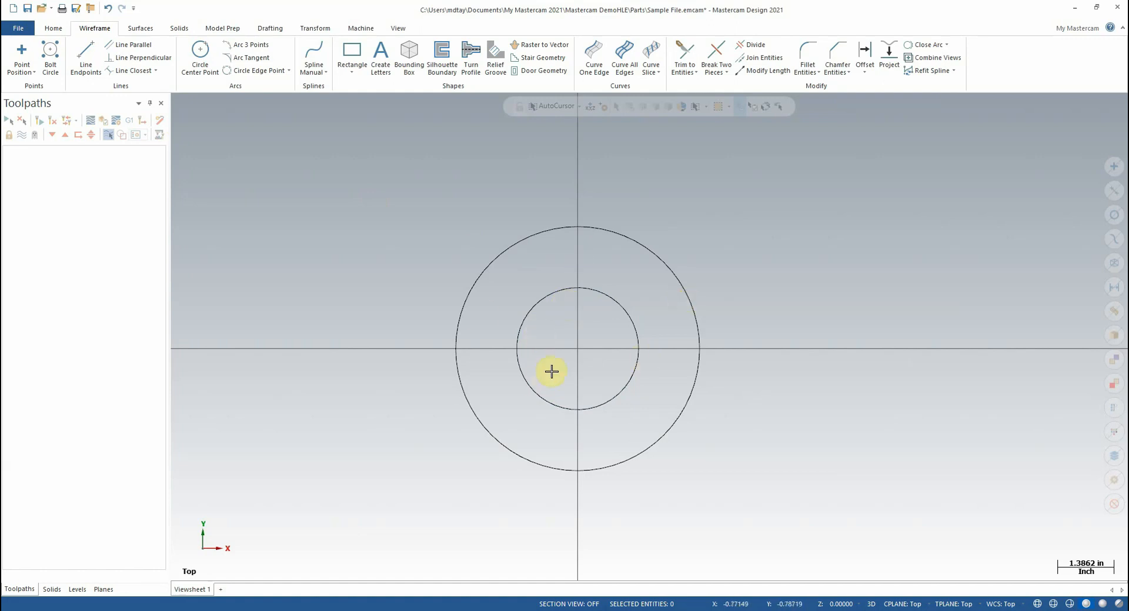
Step: Start a new center-point circle, lock its size, and set the diameter to 2.5 in
left_click(199, 67)
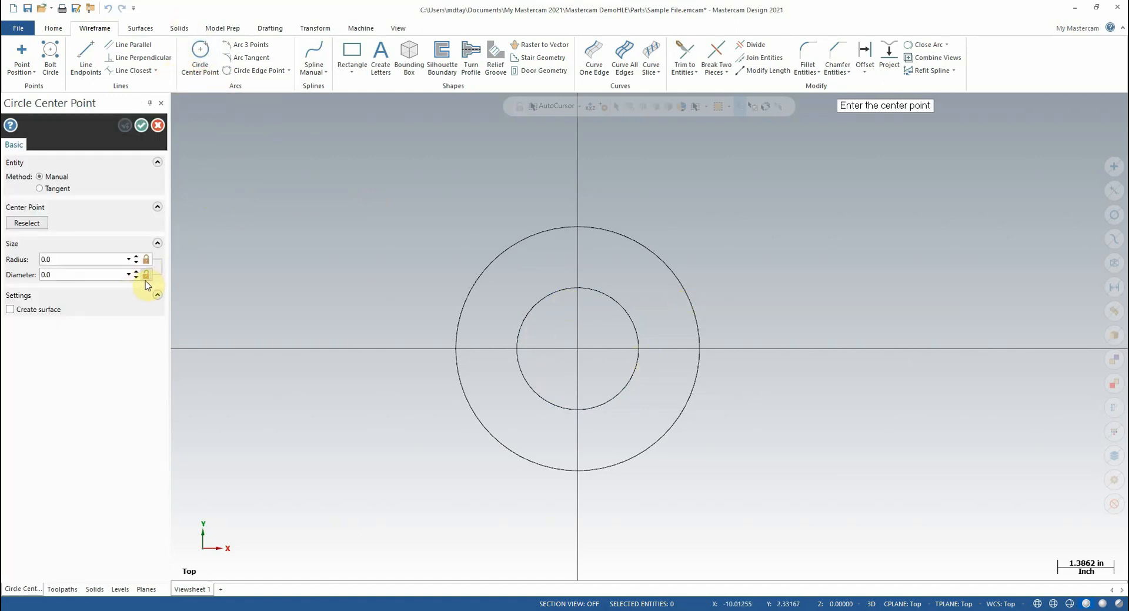
left_click(146, 274)
left_click(73, 276)
left_click(147, 259)
left_click(147, 274)
left_click(143, 263)
left_click(74, 274)
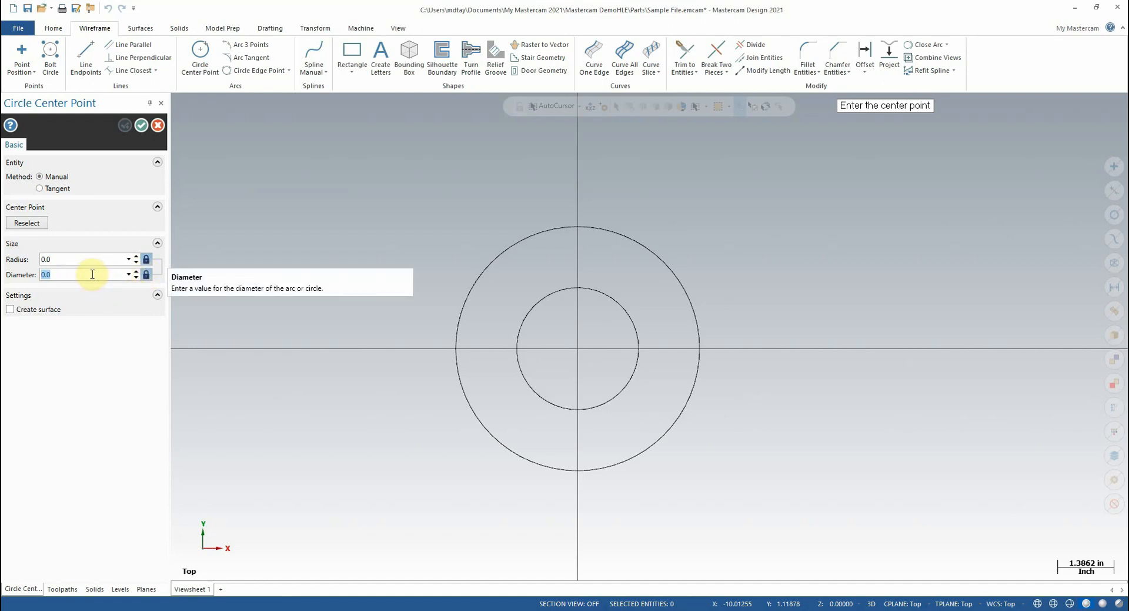
type("2.5")
key("Return")
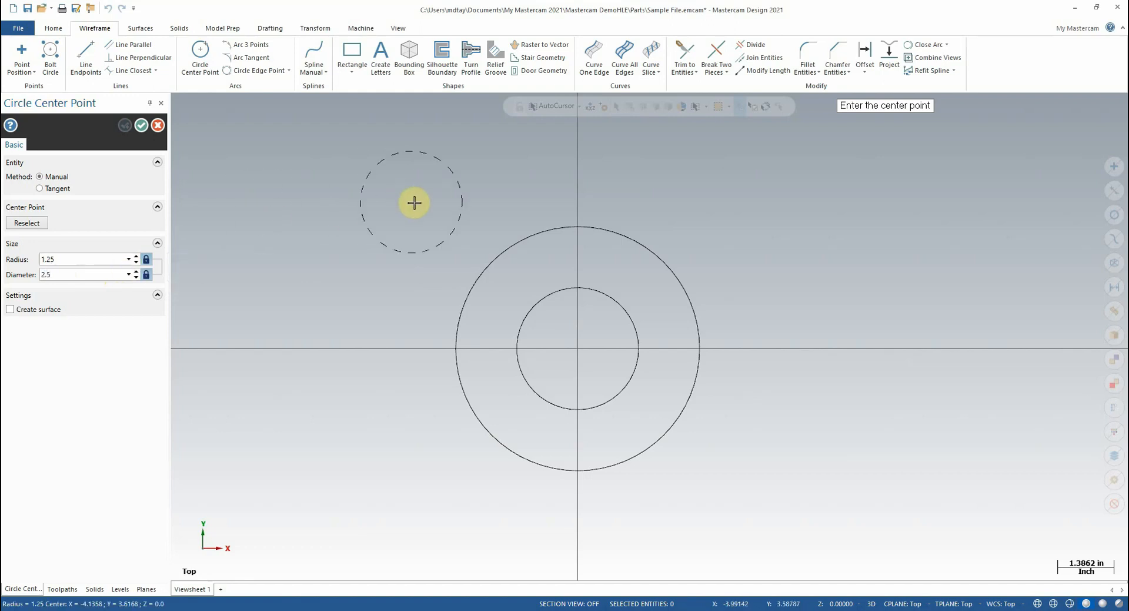
Step: Set the locked circle diameter to 1.5 in and place a circle at each of the outer circle's four quadrant points
scroll(648, 247, "down", 2)
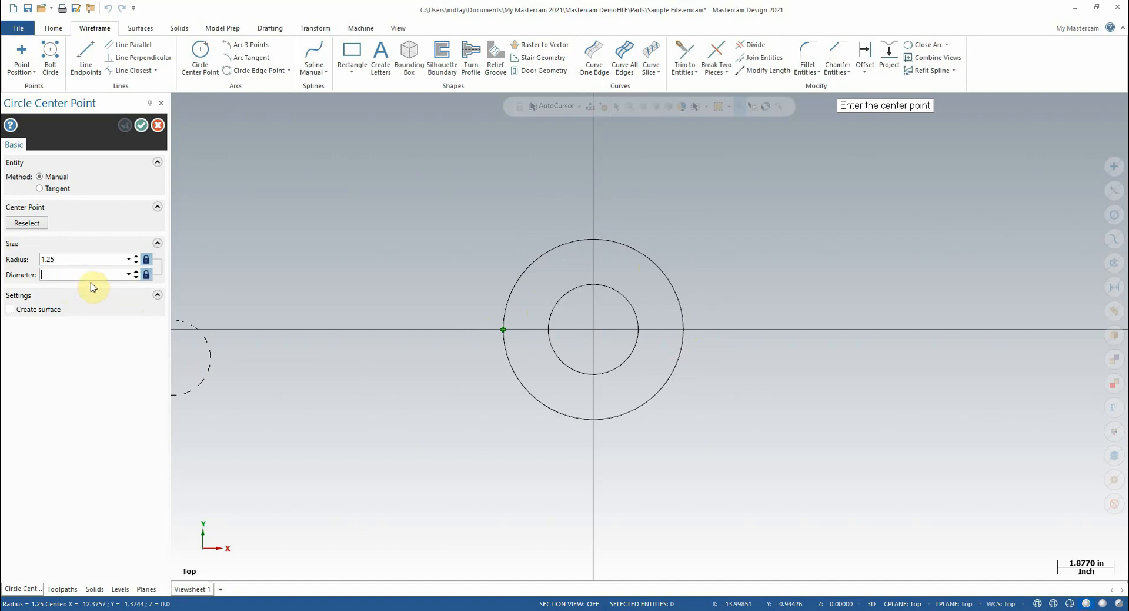
type(".5")
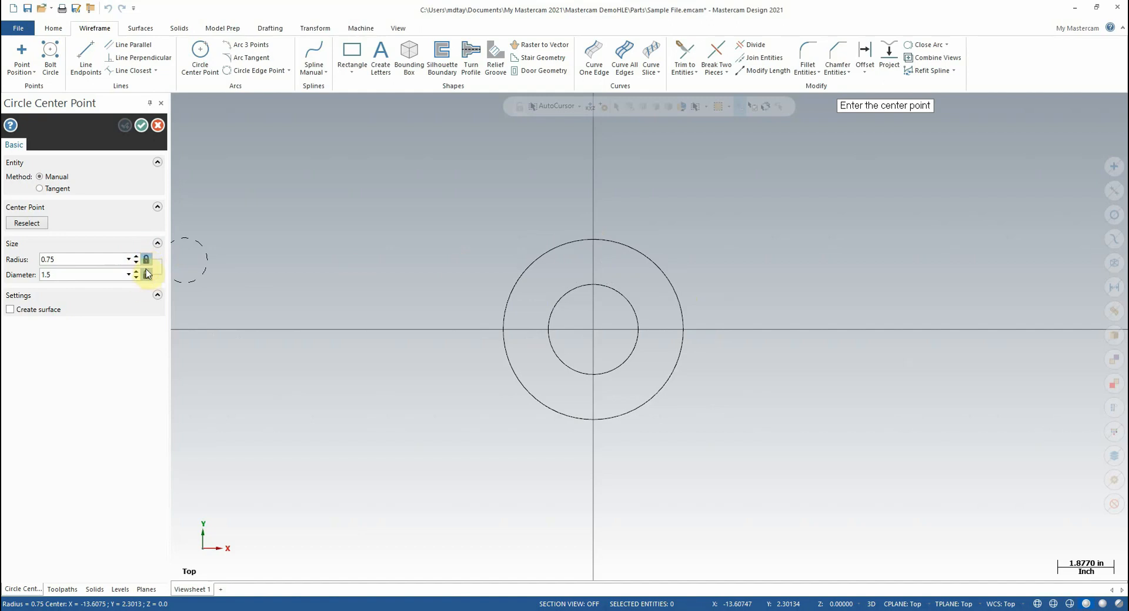
left_click(503, 327)
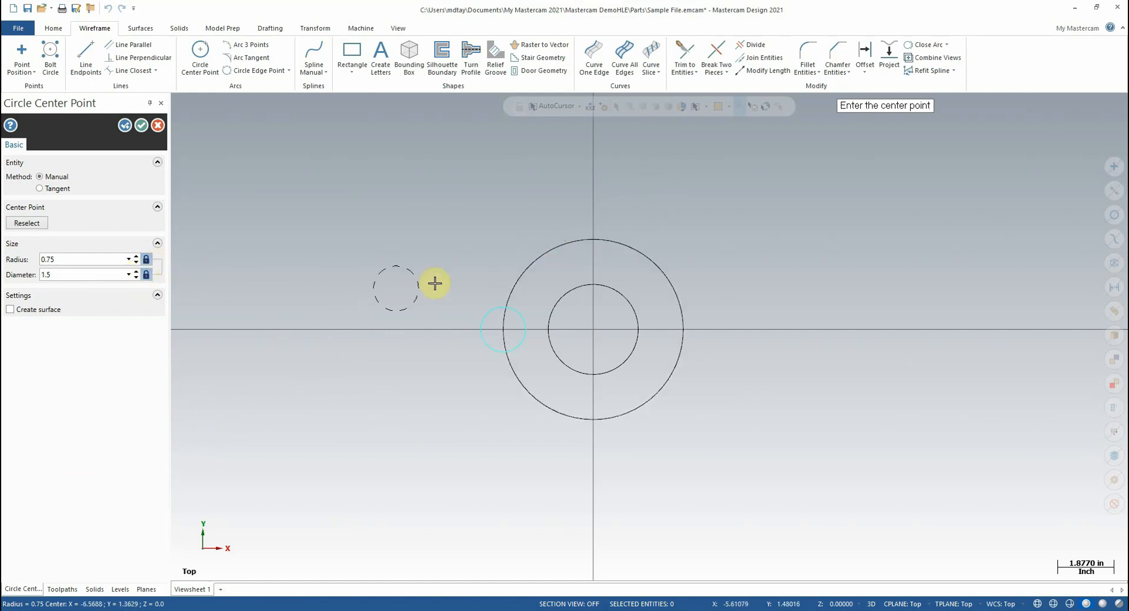
left_click(593, 238)
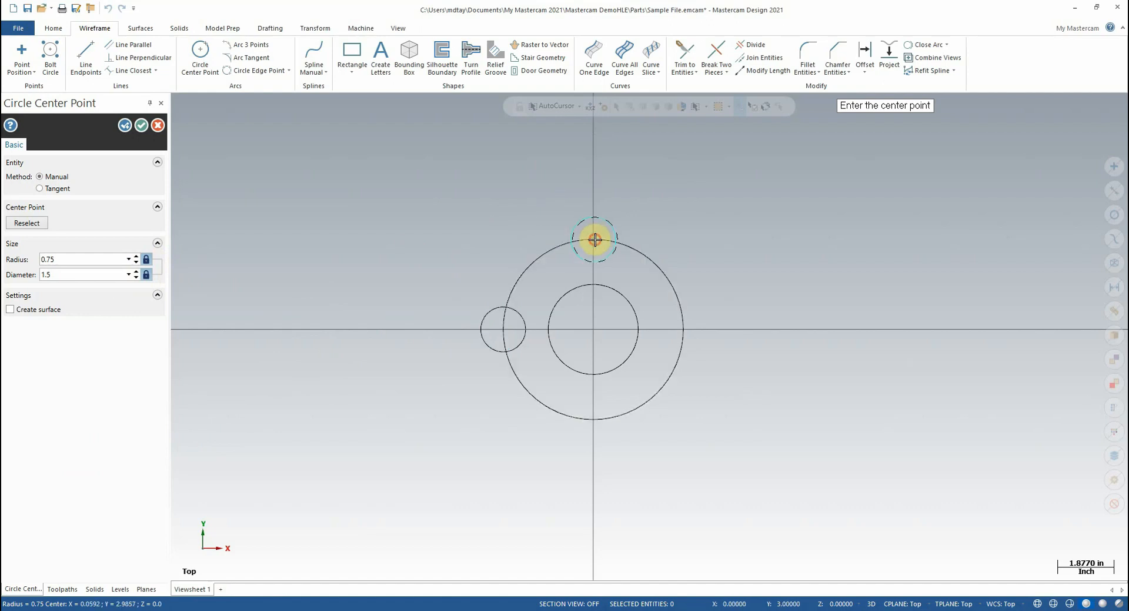
left_click(681, 329)
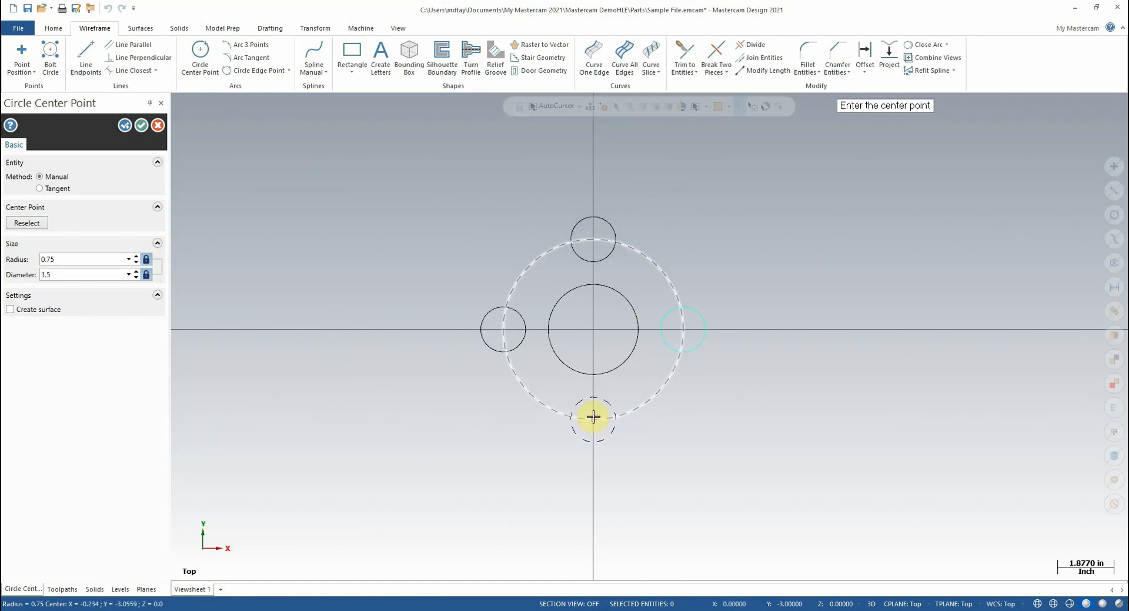
left_click(593, 418)
Step: Place 1.5 in circles at the origin and at the four quadrant points of the inner circle
left_click(593, 328)
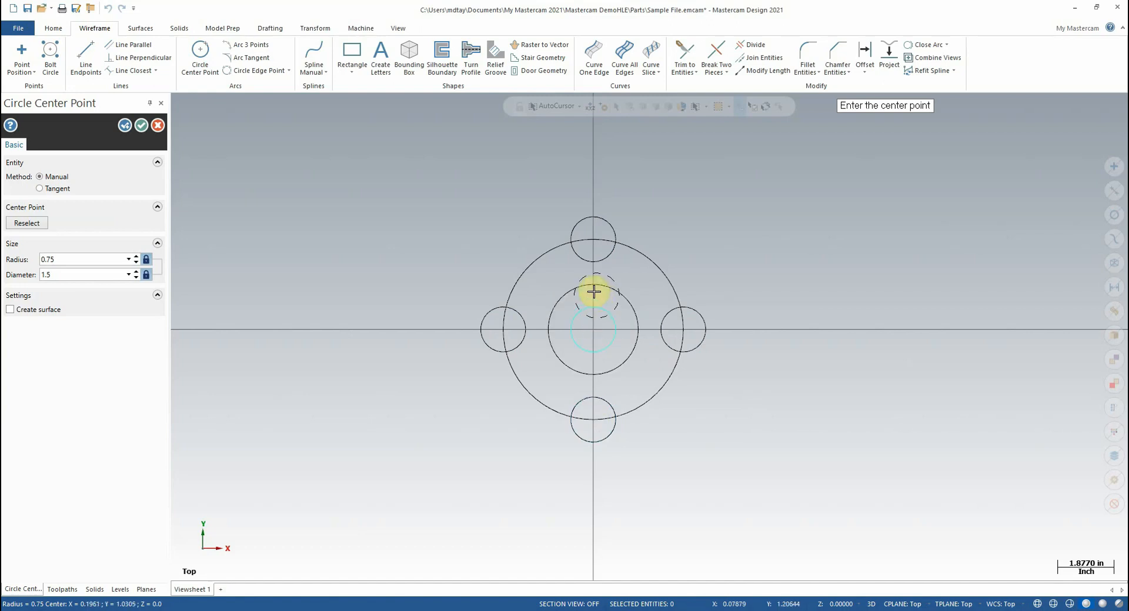
left_click(595, 284)
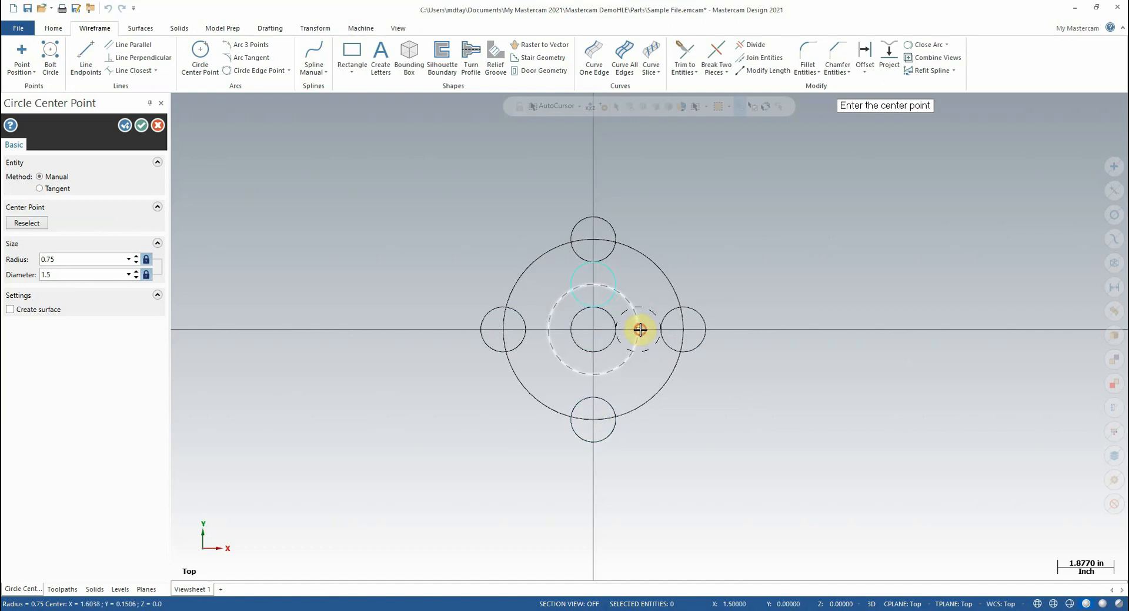
left_click(639, 329)
left_click(593, 374)
left_click(548, 328)
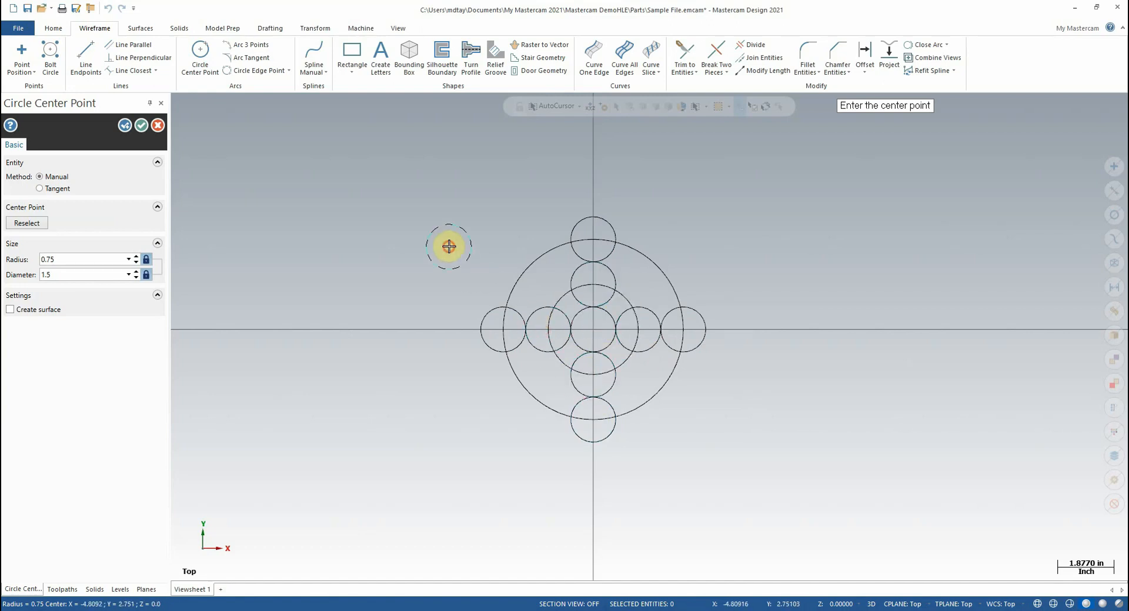
Step: Place ten more 1.5 in circles freely in a ring around the concentric circles and finish the circle command
left_click(448, 246)
left_click(511, 198)
left_click(676, 182)
left_click(755, 266)
left_click(799, 401)
left_click(738, 495)
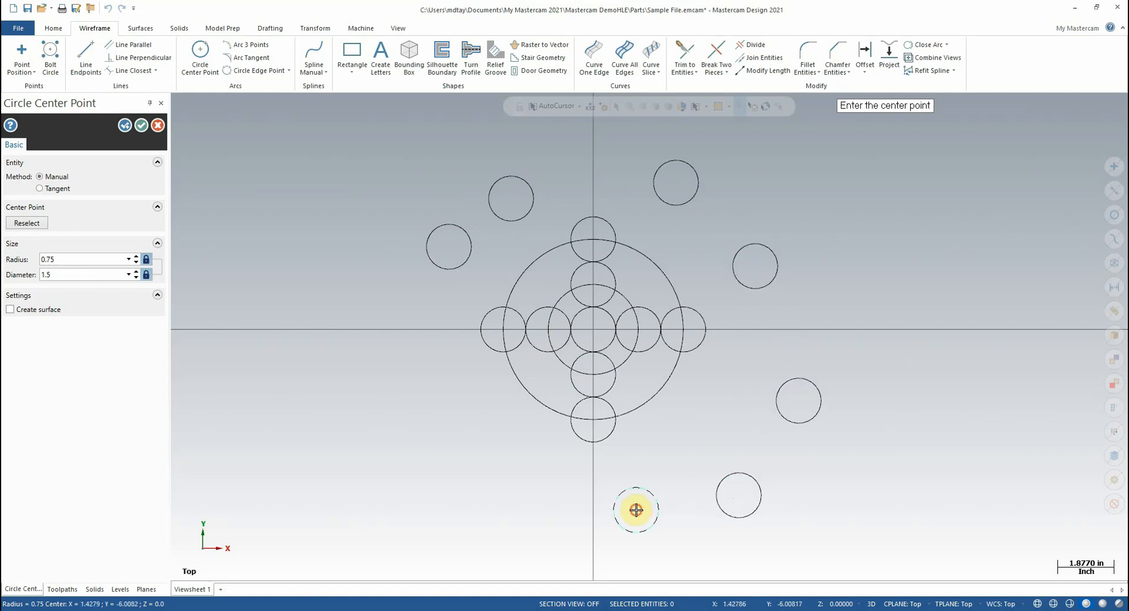
left_click(447, 413)
left_click(402, 357)
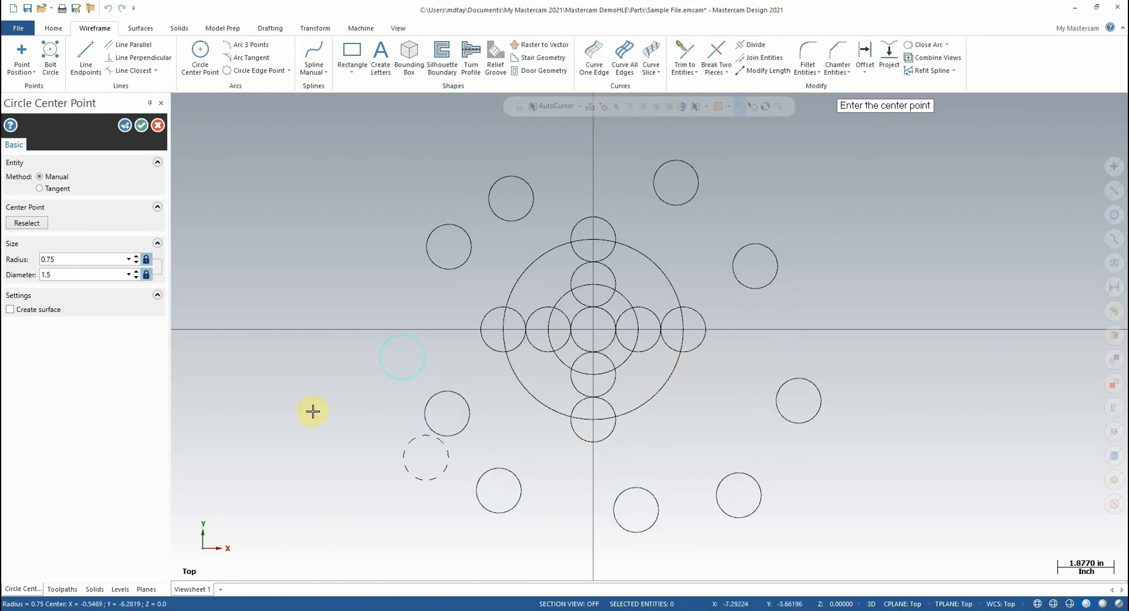
left_click(141, 126)
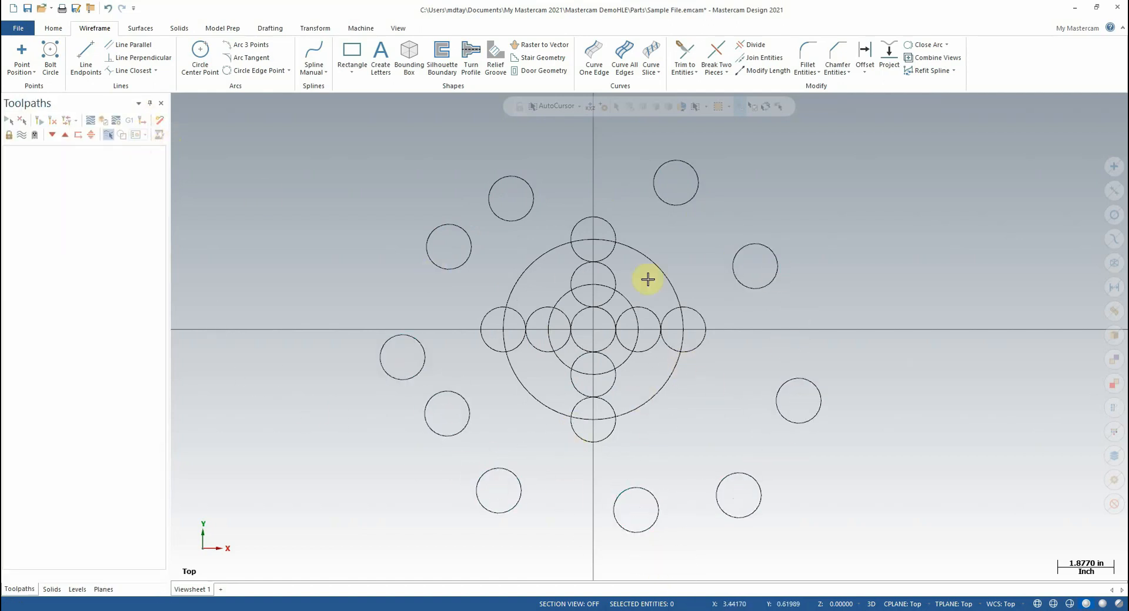
Step: Select all the circles in the drawing and delete them
left_click_drag(909, 527, 338, 144)
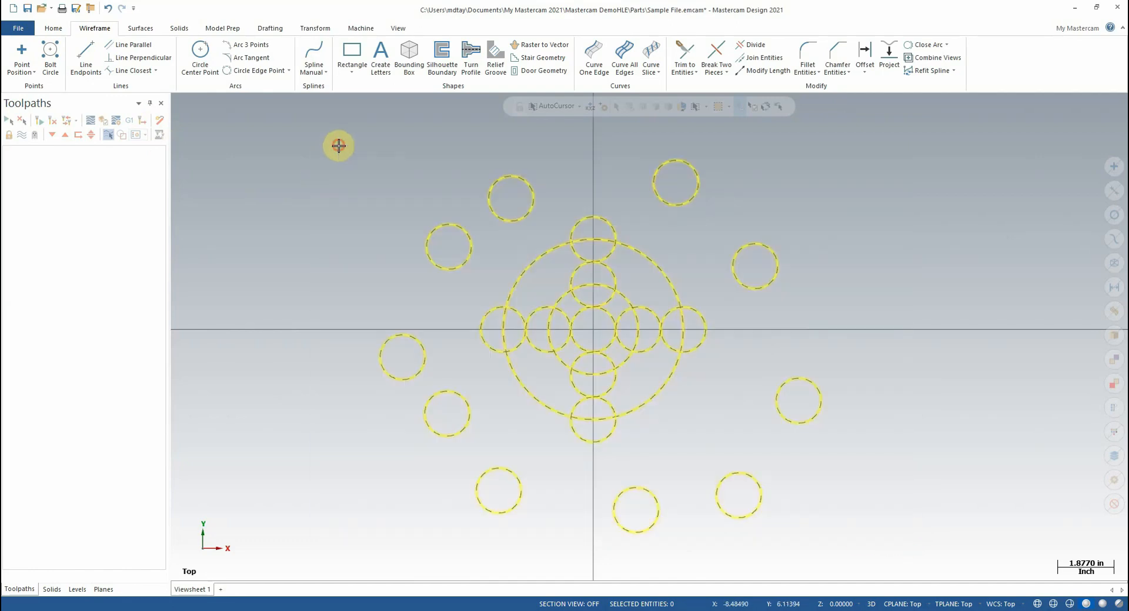
key("Delete")
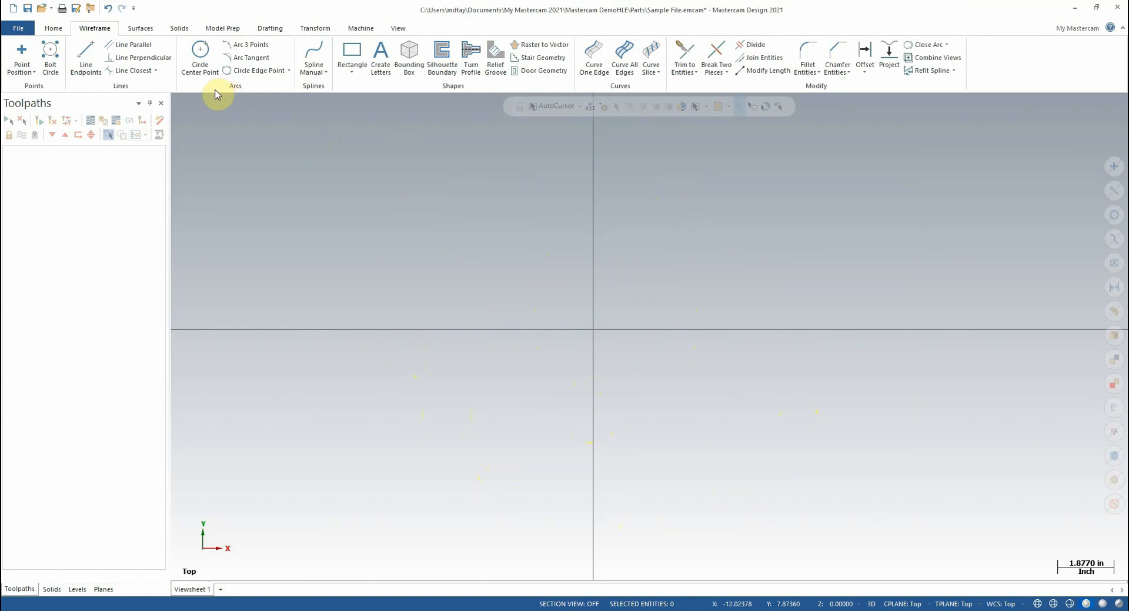
Step: Start another center-point circle
left_click(200, 52)
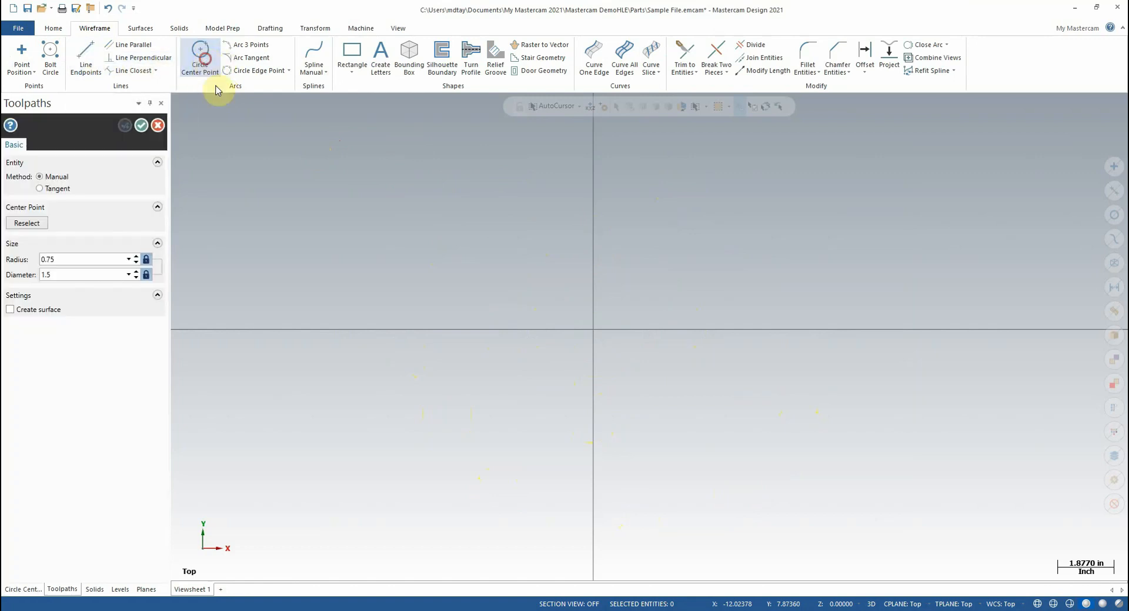